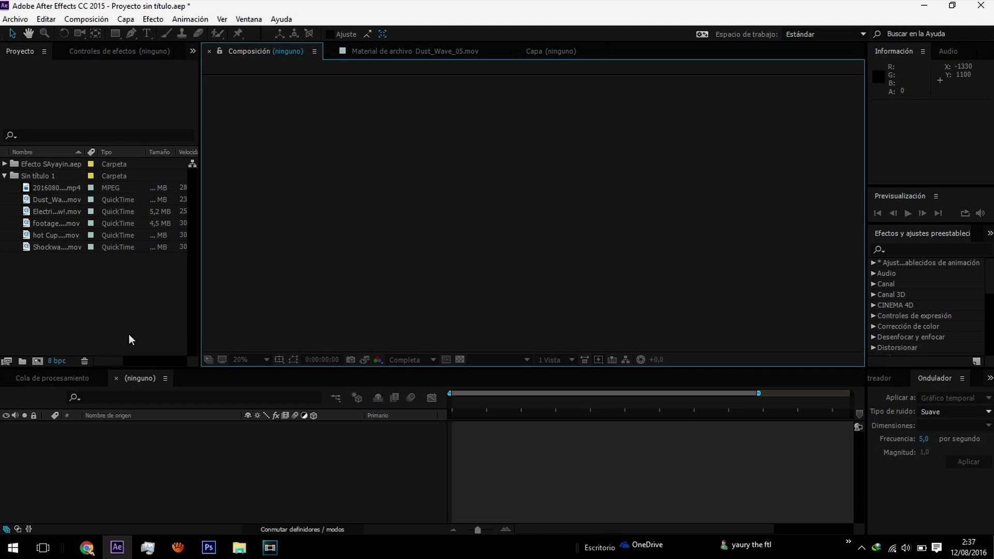
Step: Open 20160801_163908.mp4 in the Footage viewer and scrub through the street clip
mouse_move(70, 287)
mouse_down()
mouse_move(39, 194)
mouse_move(45, 260)
mouse_up()
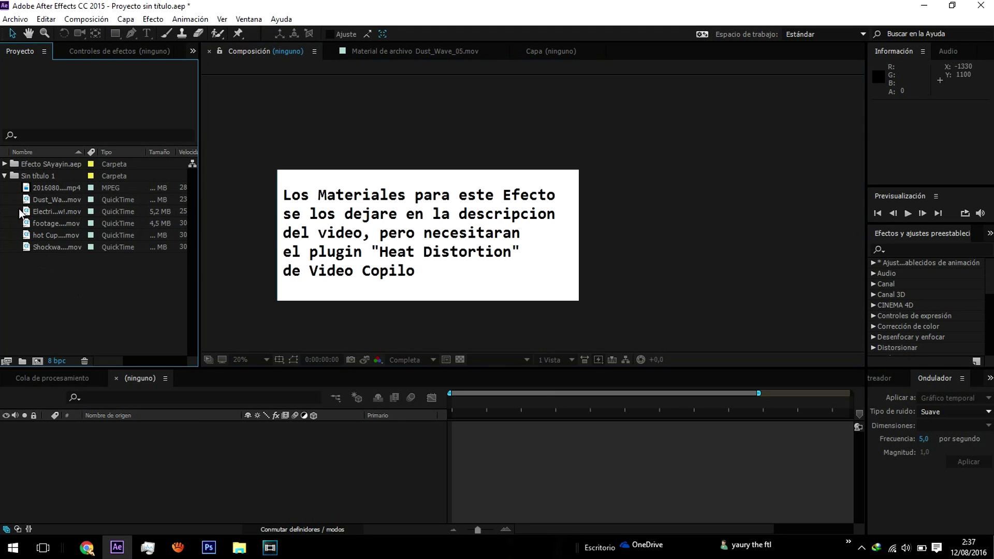
click(42, 188)
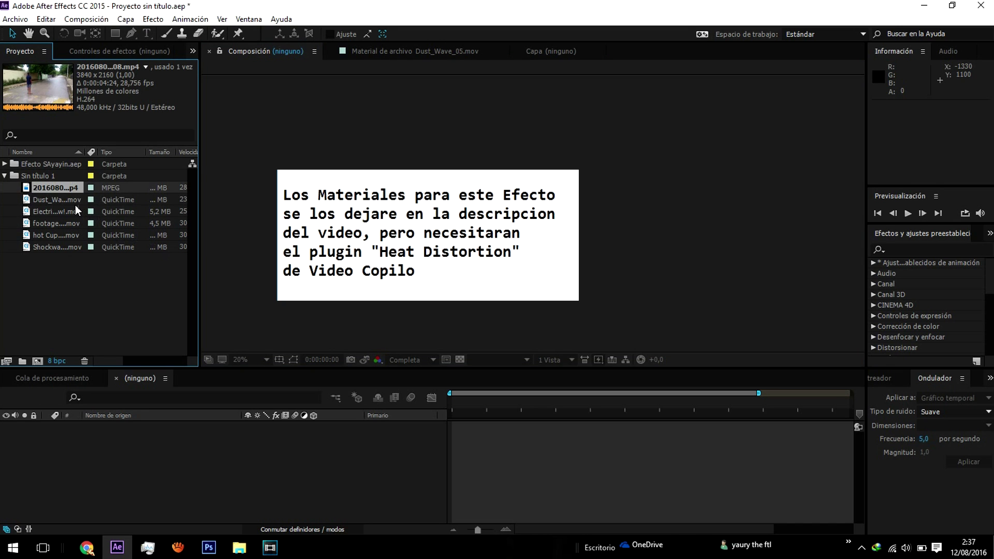
double_click(57, 190)
mouse_move(213, 327)
mouse_down()
mouse_move(318, 355)
mouse_move(443, 334)
mouse_move(535, 333)
mouse_up()
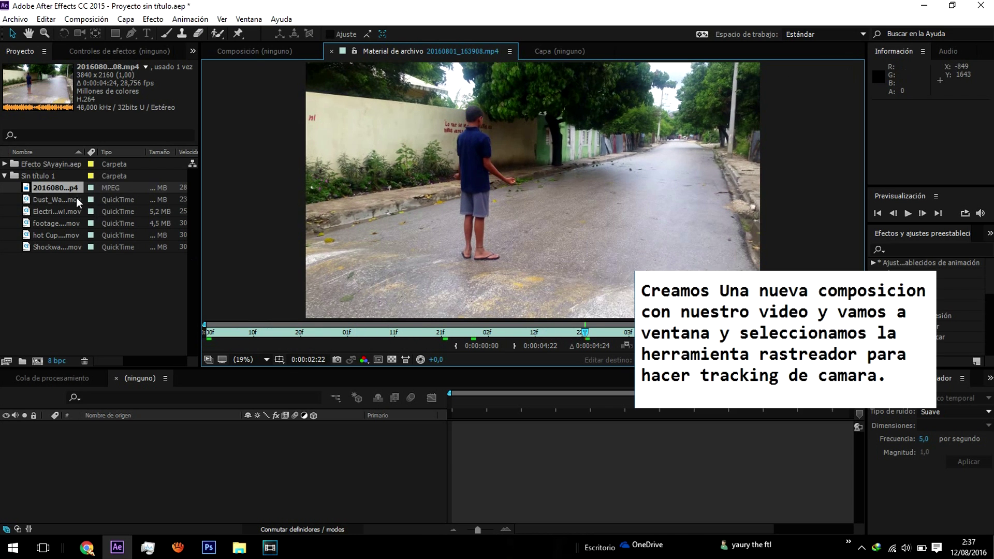
drag(61, 187, 70, 312)
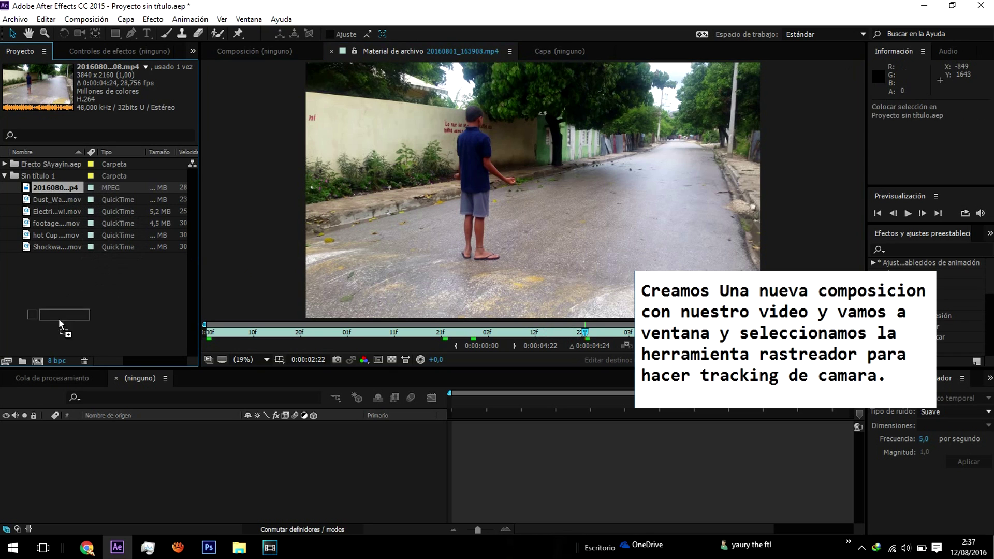
Step: Create composition 20160801_164008 from the street clip, scrub the shot and return to frame 0
drag(24, 354, 36, 361)
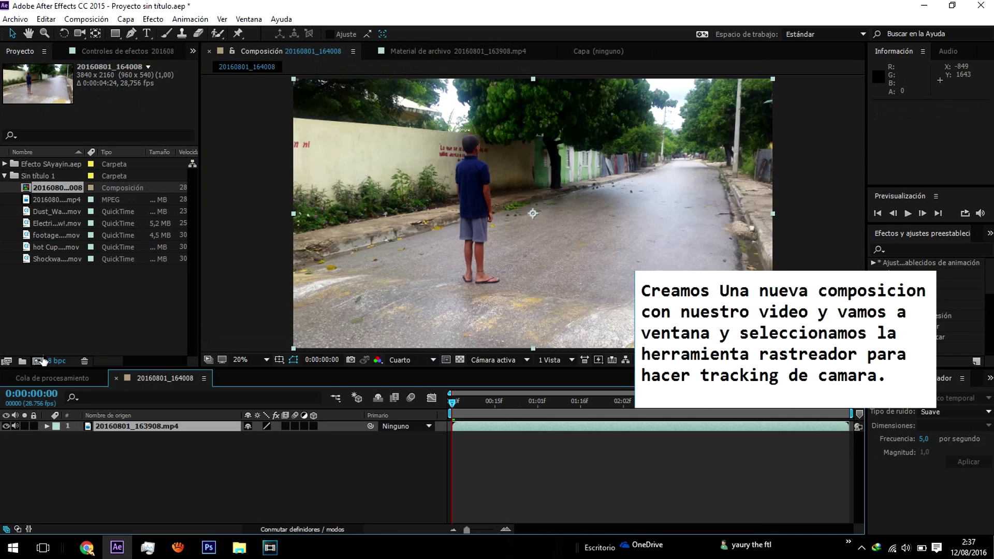
click(485, 402)
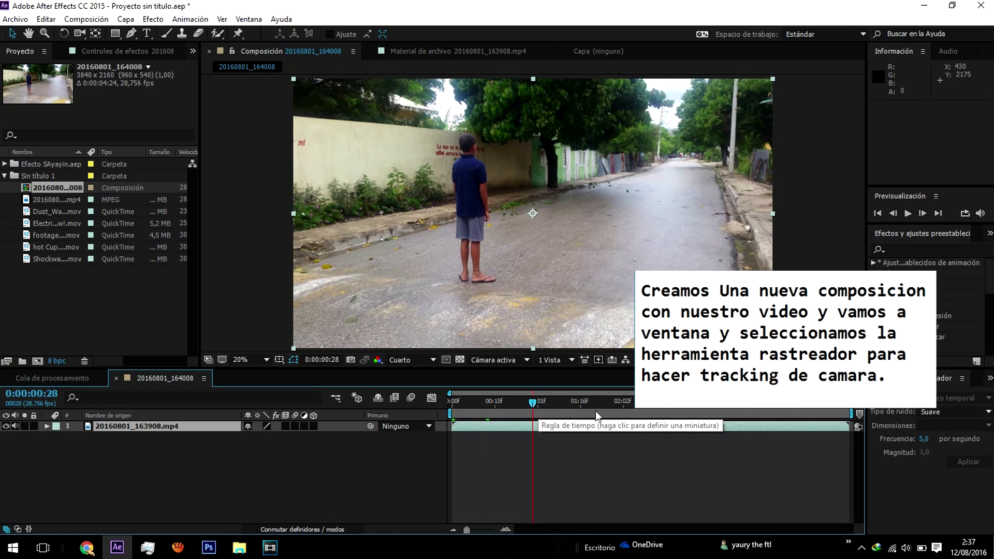
drag(533, 406, 602, 406)
click(723, 408)
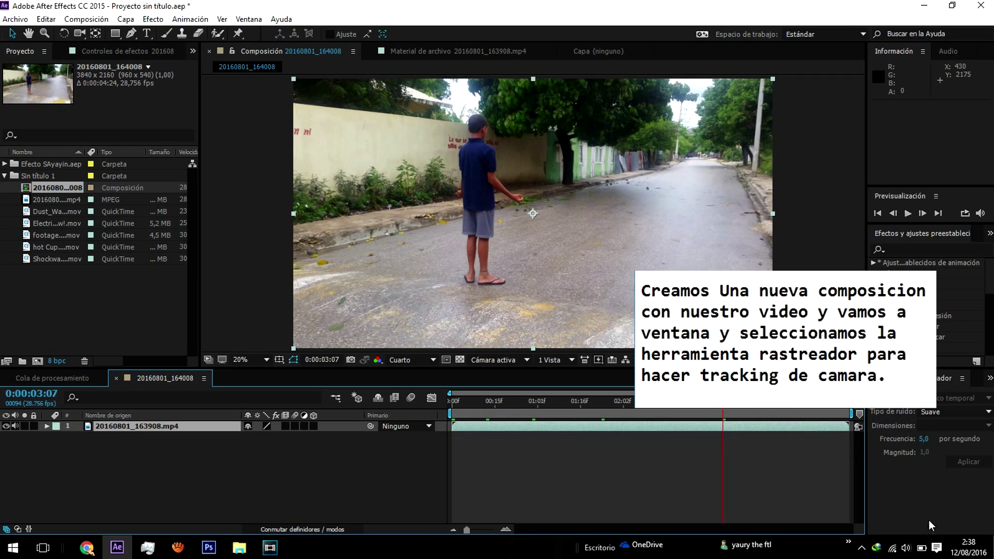
click(452, 405)
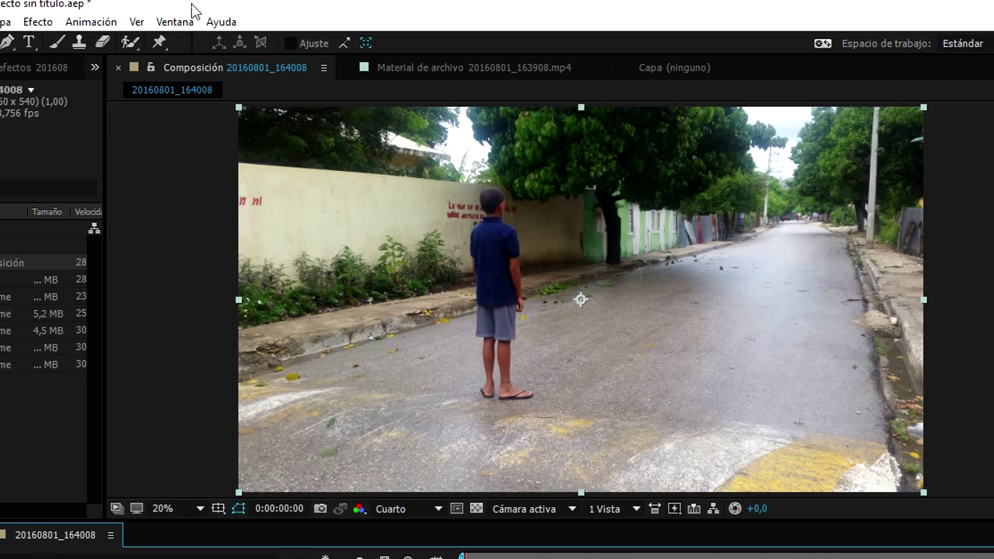
click(179, 21)
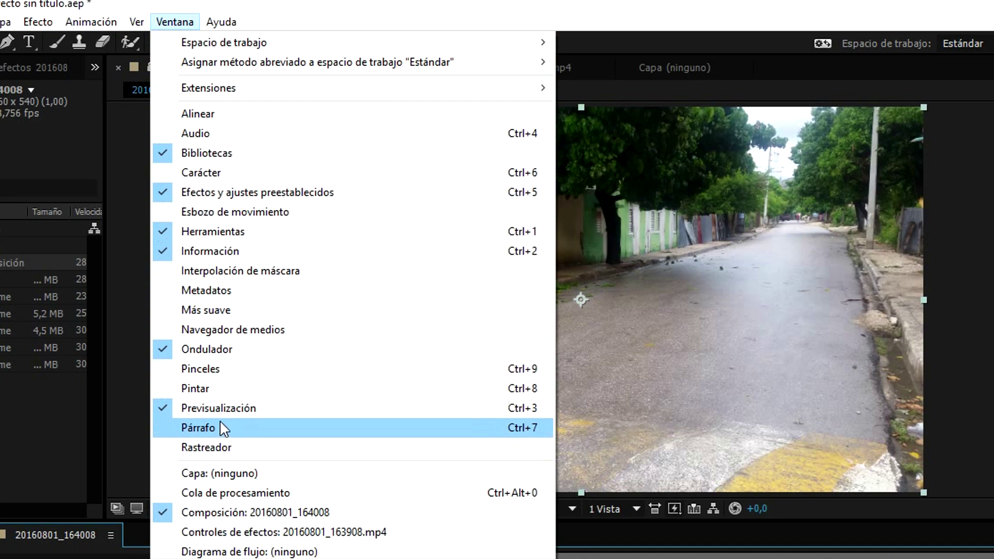
Step: Run the 3D Camera Tracker (Rastrear cámara) on the street clip until the solve finishes
click(230, 451)
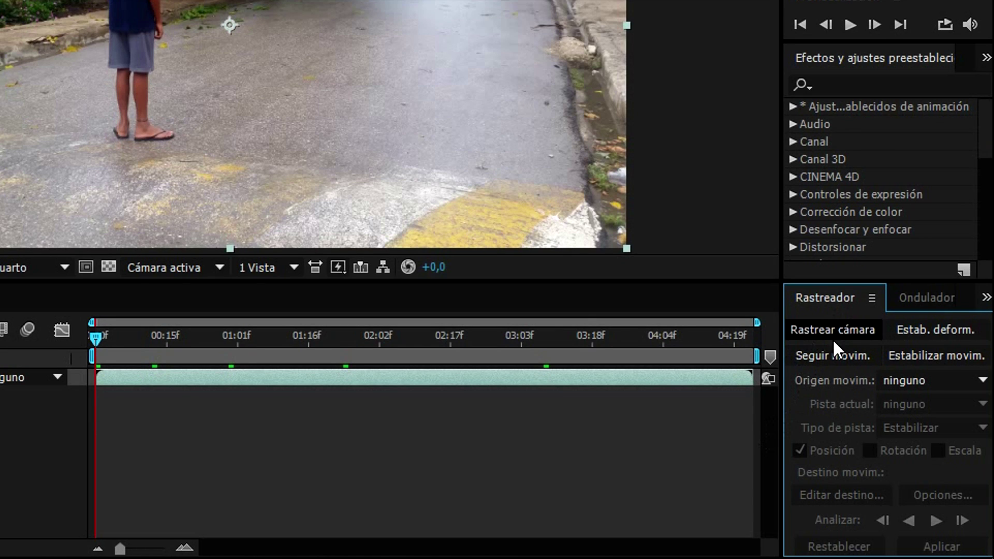
click(828, 329)
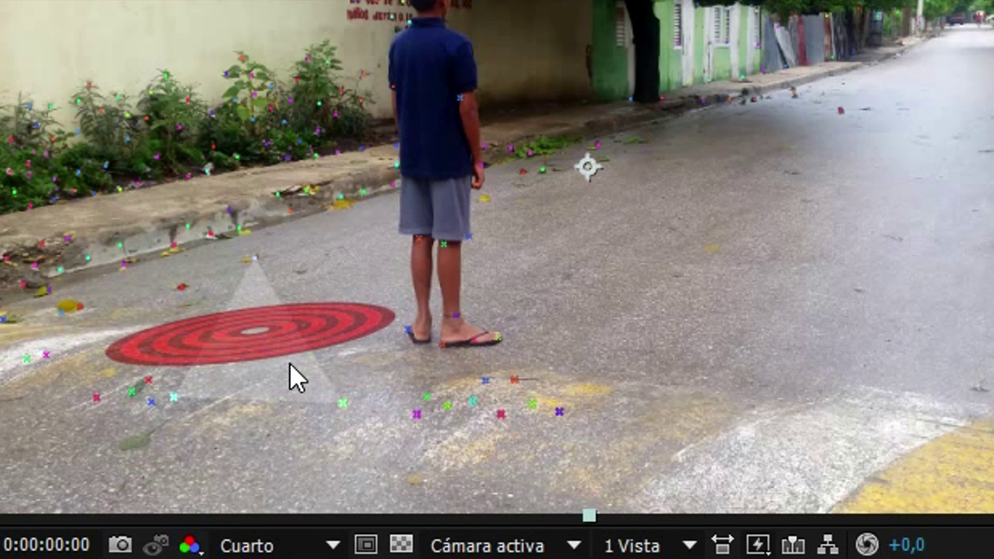
right_click(414, 291)
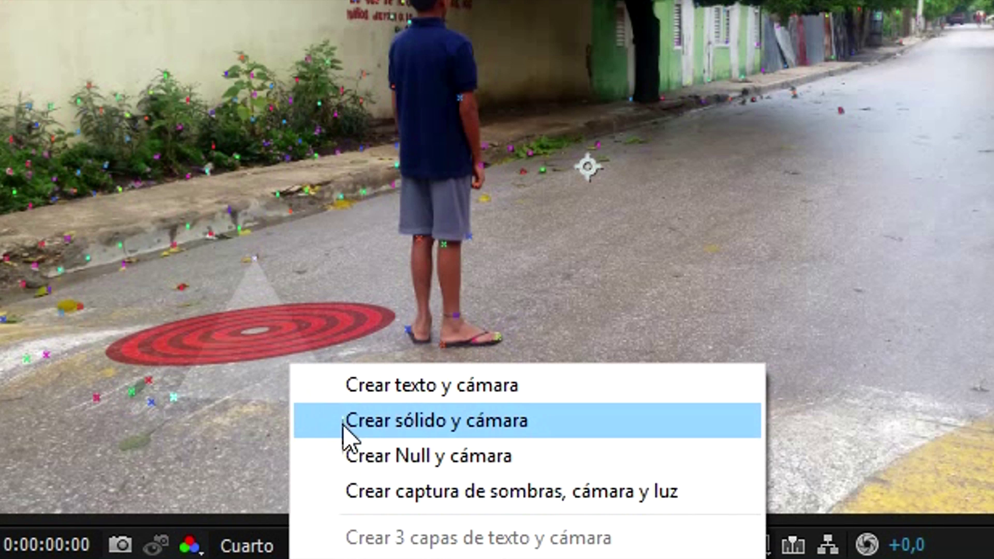
Step: Create a null and camera from the road track point, then go to frame 14
click(368, 458)
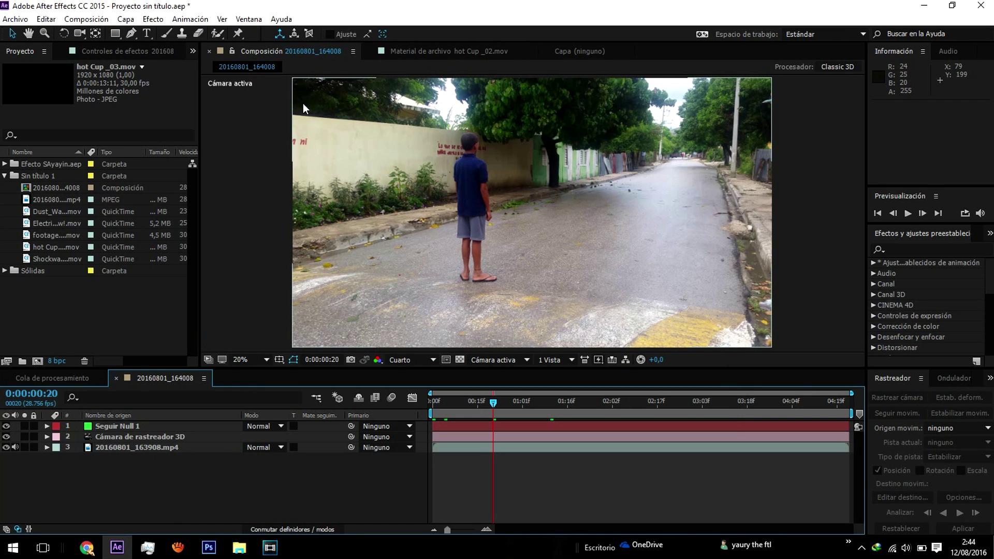
click(476, 401)
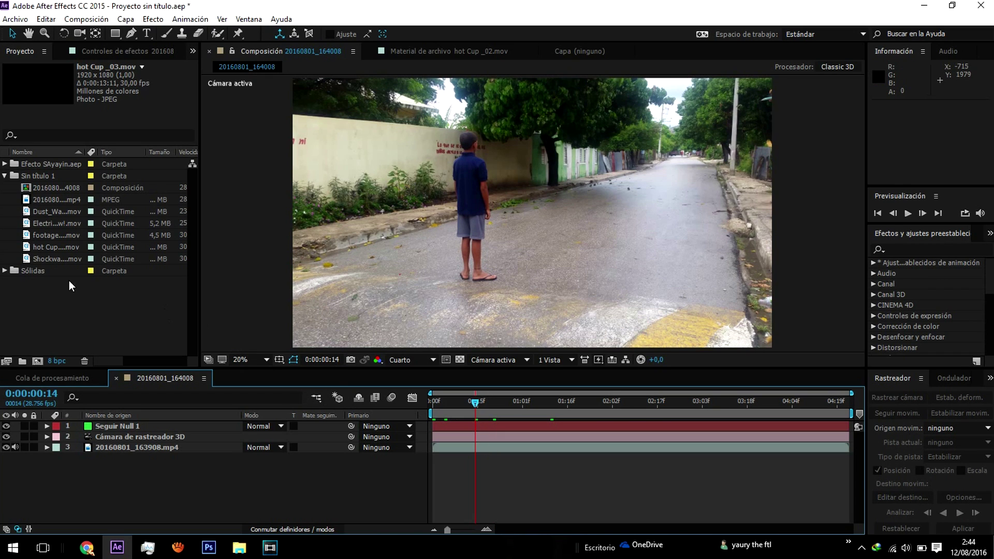
Step: Preview hot Cup _02.mov, add it to the composition and make it a 3D layer
double_click(57, 248)
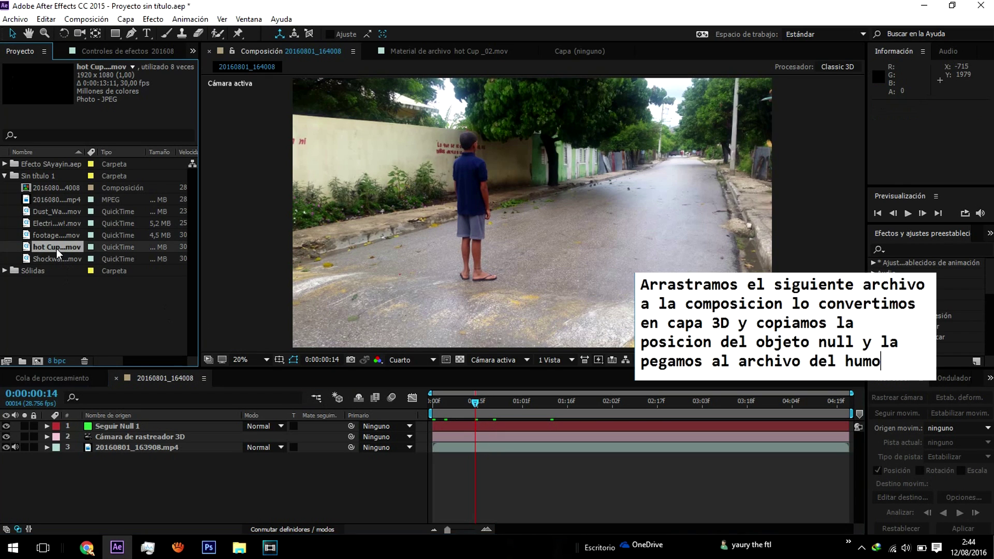
click(212, 337)
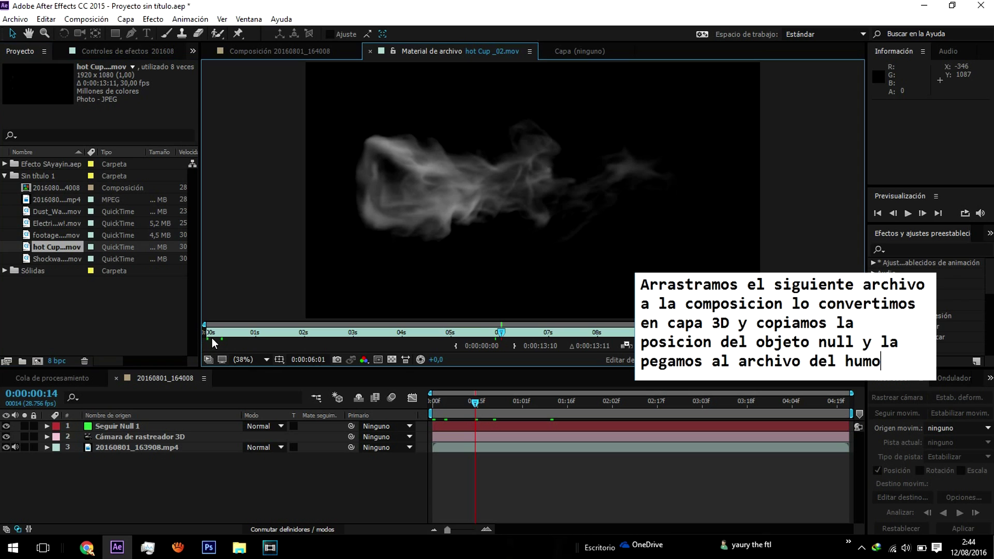
drag(219, 334, 501, 336)
drag(68, 248, 134, 442)
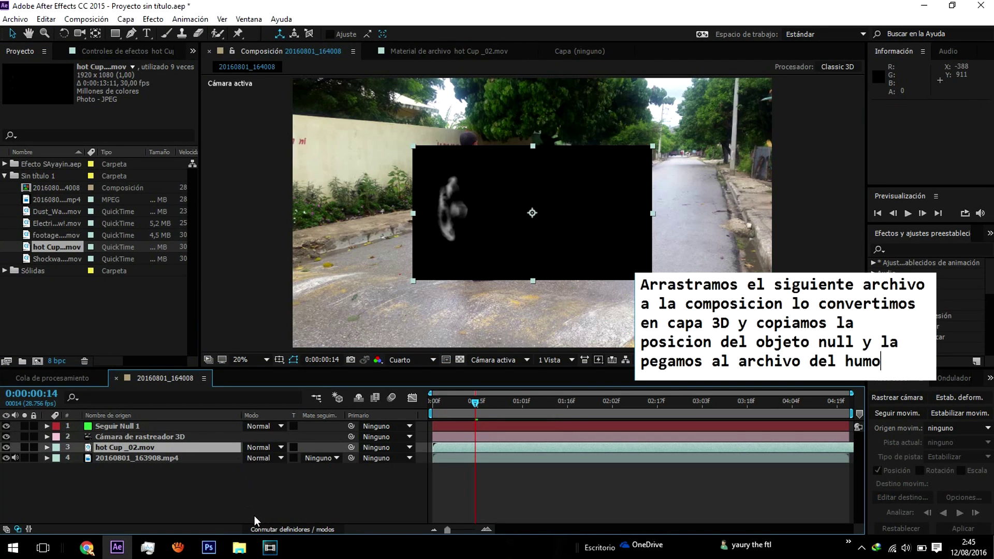
click(291, 530)
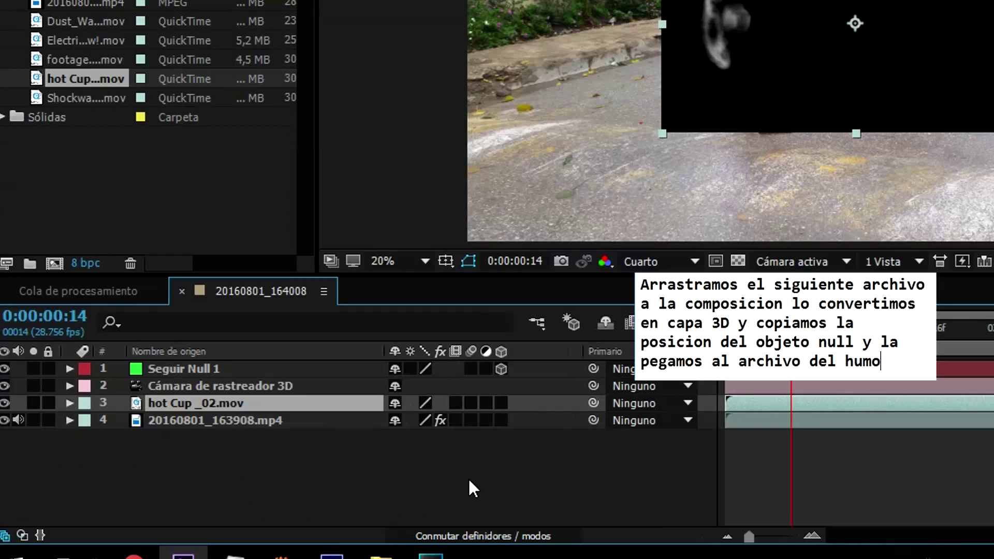
click(500, 403)
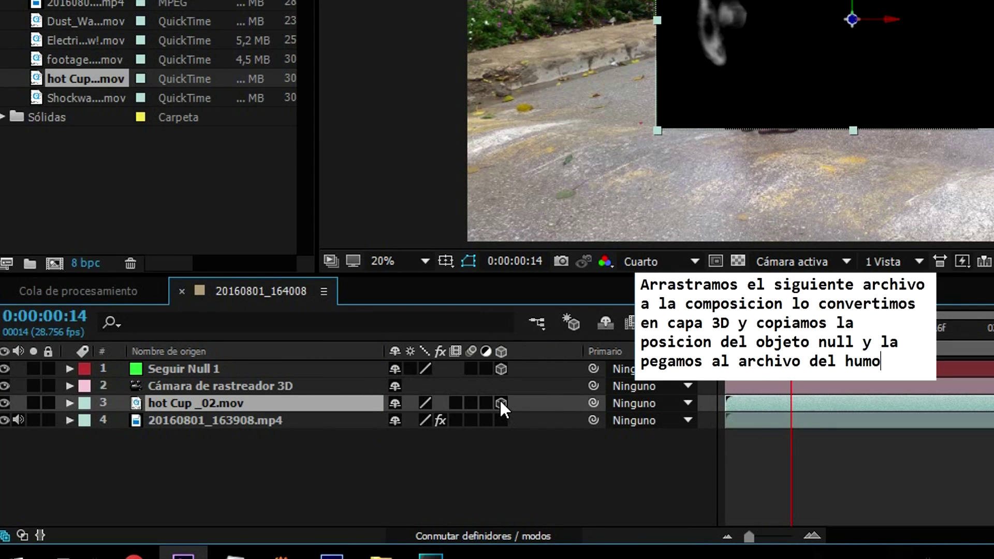
Step: Copy Seguir Null 1's Posición and paste it onto the hot Cup _02.mov layer
click(254, 368)
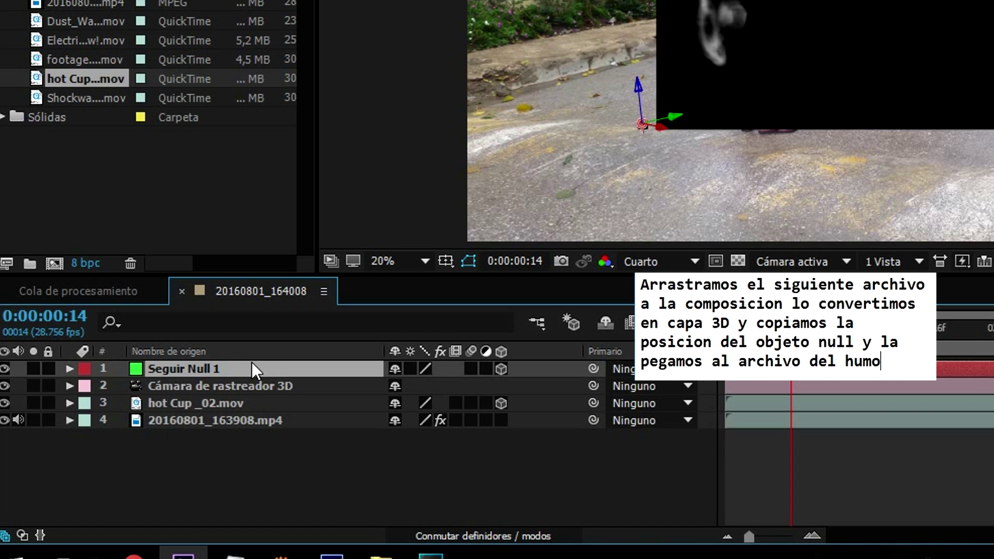
key(p)
click(157, 386)
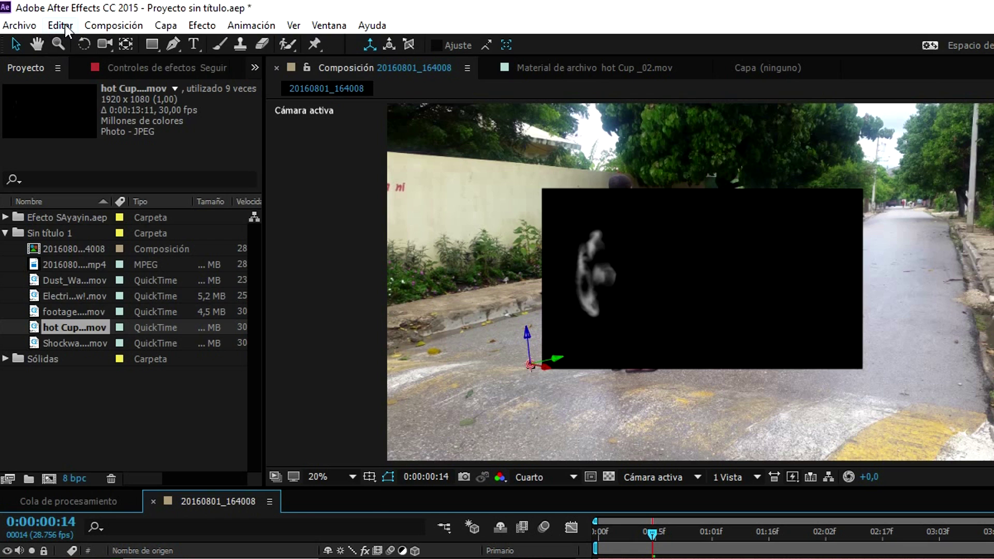
click(46, 19)
click(88, 124)
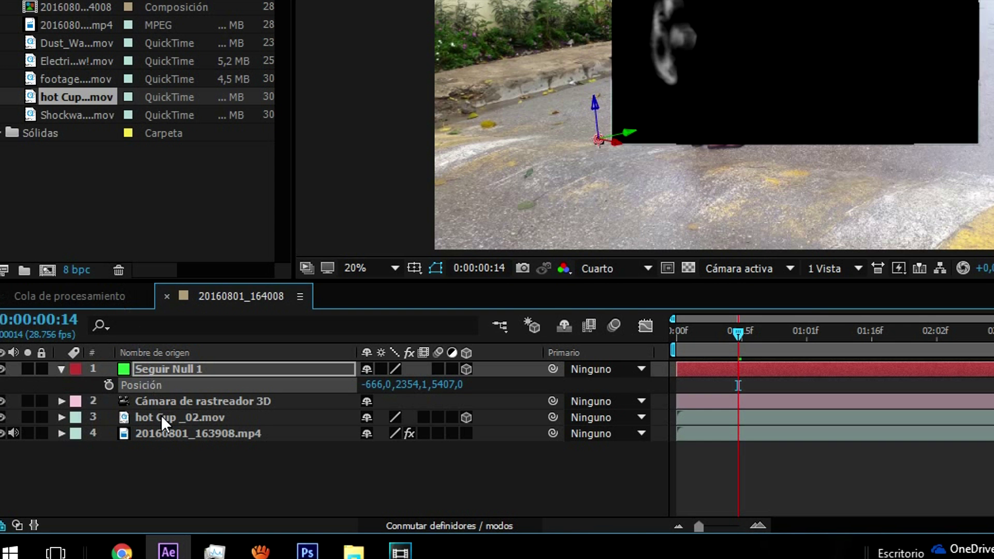
click(111, 458)
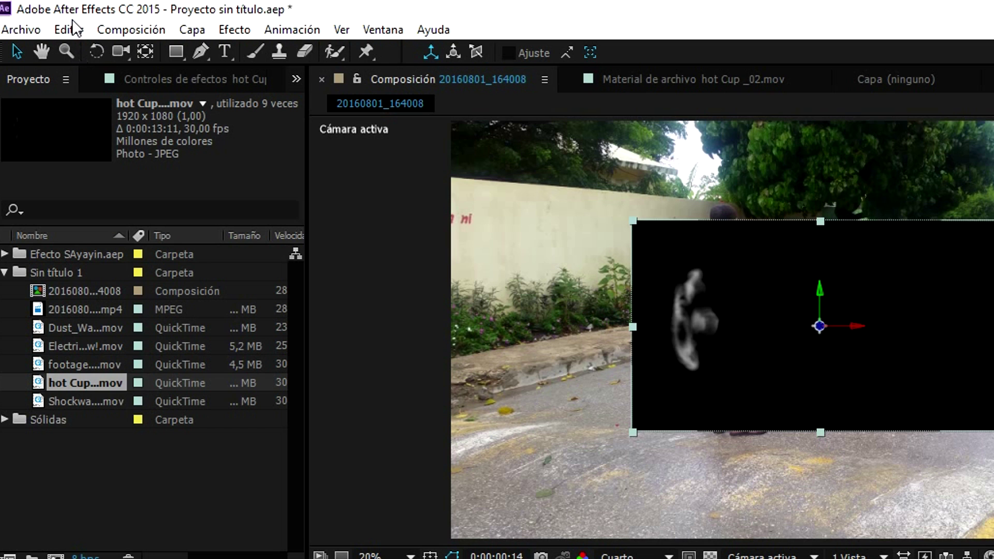
click(75, 31)
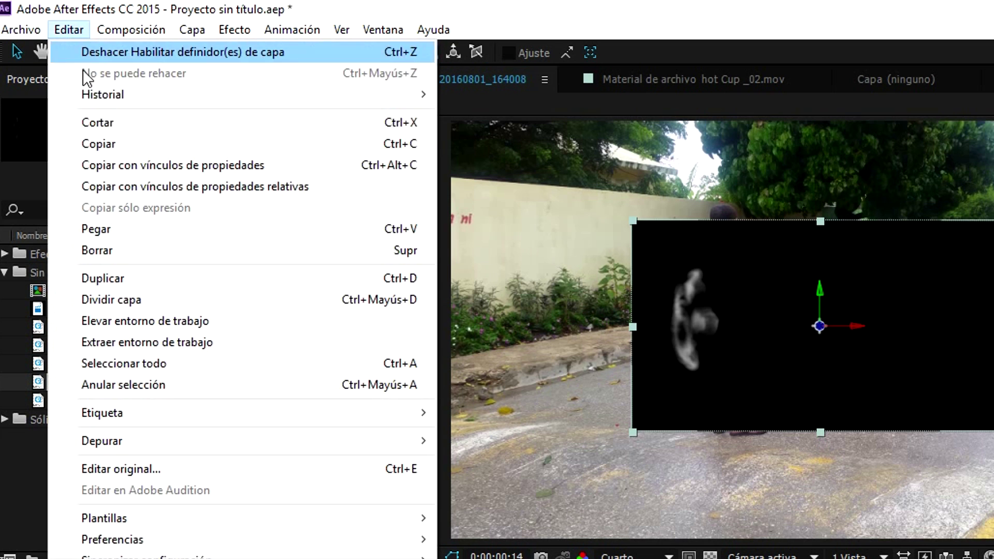
click(113, 223)
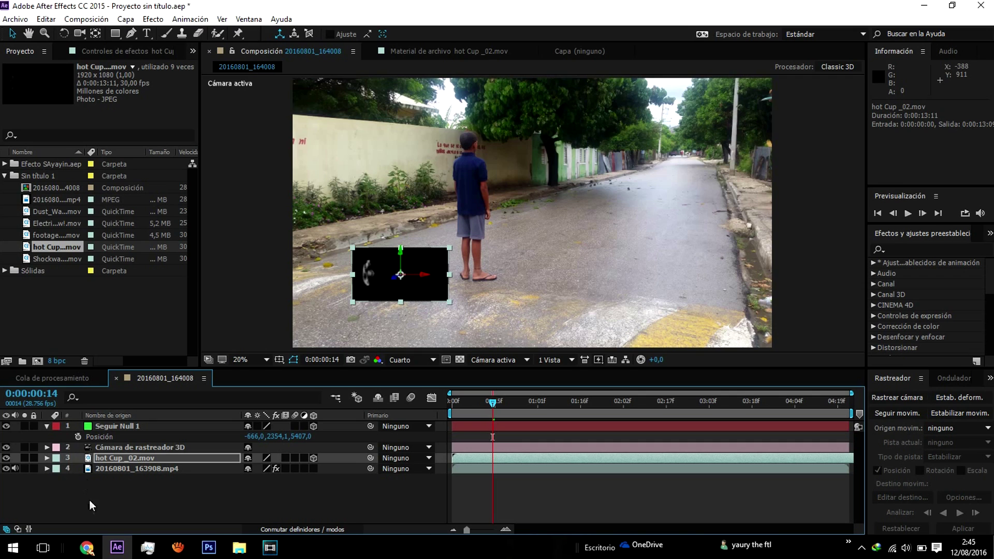
Step: Move the smoke layer onto the road, scale it to about 327%, tilt it slightly and raise it
click(113, 457)
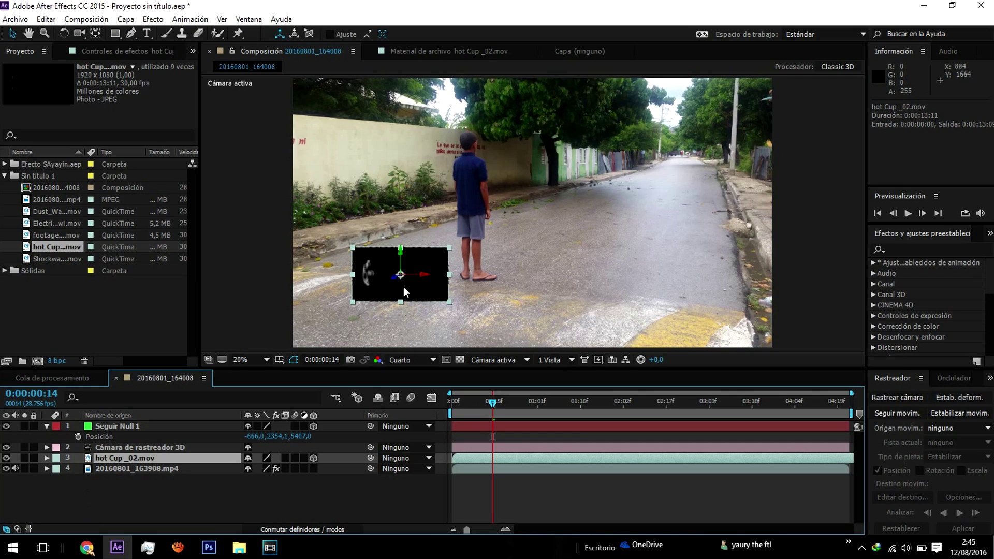
drag(402, 286, 494, 288)
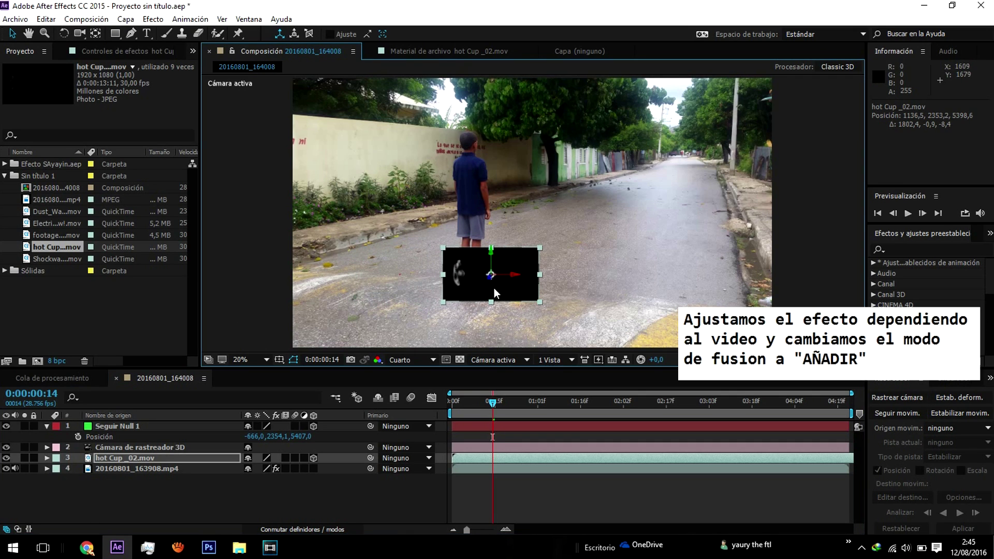
key(s)
drag(262, 468, 387, 447)
drag(406, 344, 408, 312)
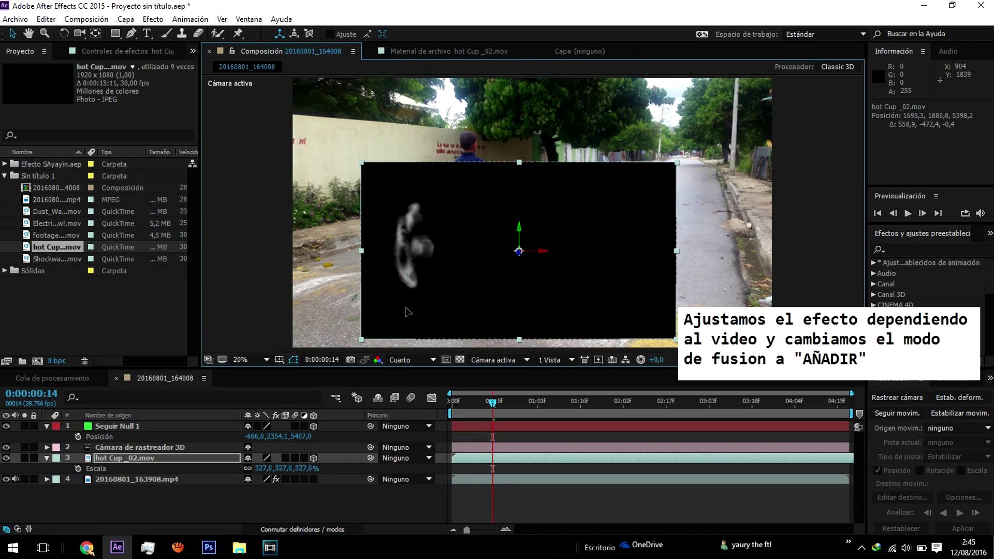
key(w)
drag(525, 259, 545, 219)
key(v)
drag(559, 285, 536, 191)
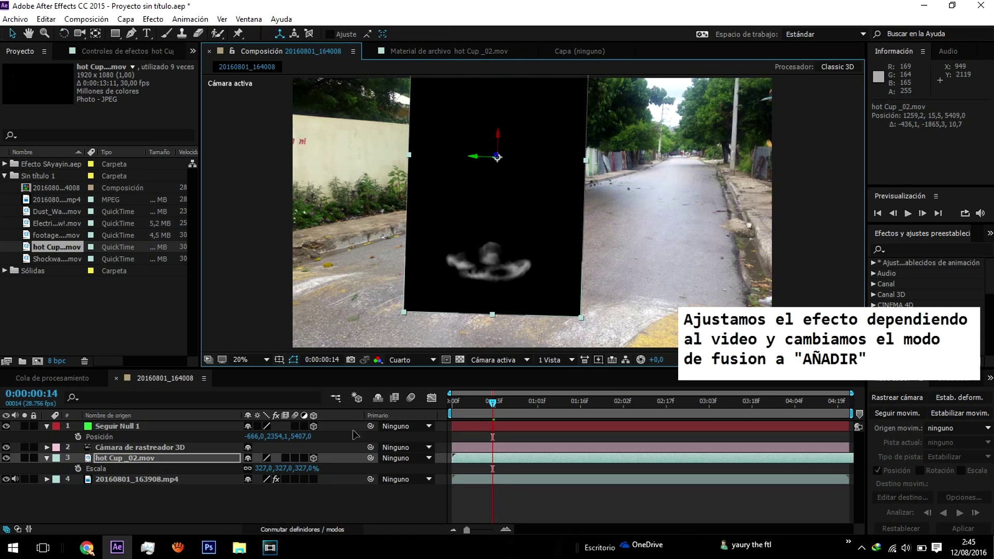
Step: Set the smoke layer's blend mode to Añadir and enlarge it to 493%
click(310, 529)
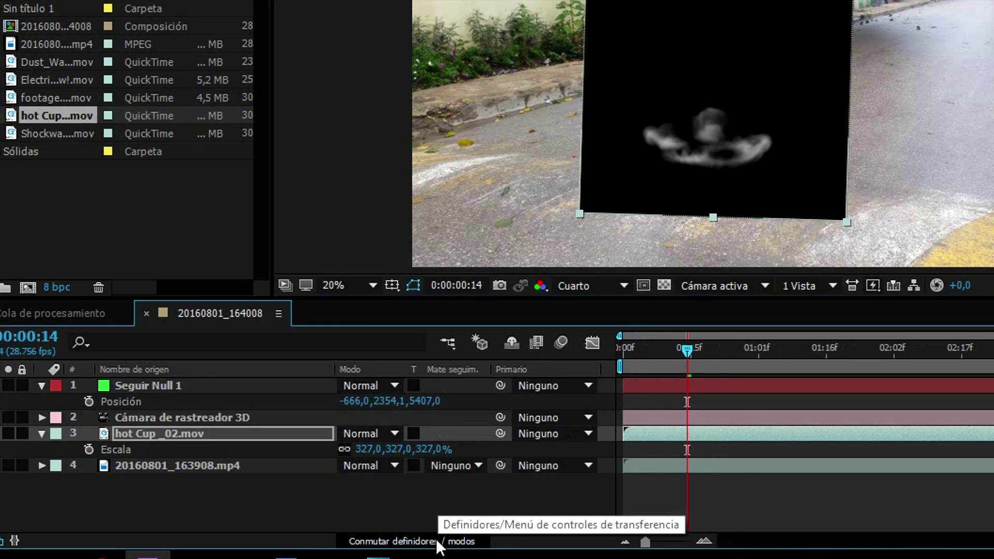
click(368, 434)
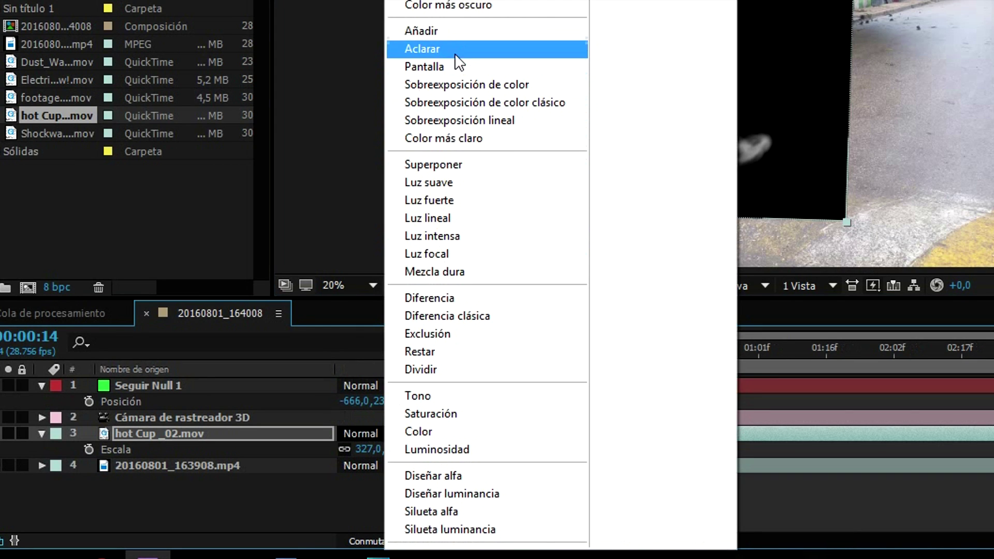
click(449, 30)
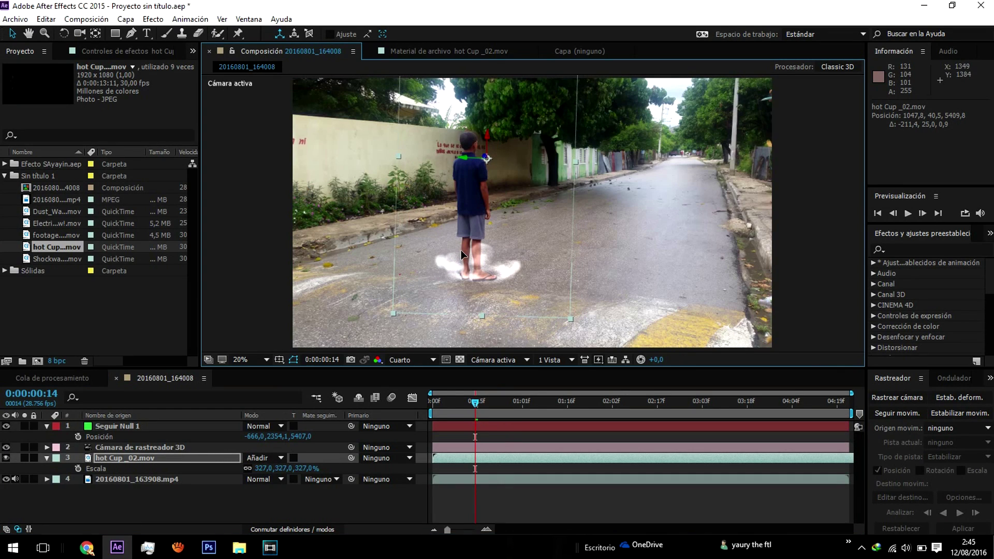
drag(264, 468, 362, 470)
mouse_move(491, 264)
mouse_down()
mouse_move(491, 192)
mouse_move(497, 203)
mouse_up()
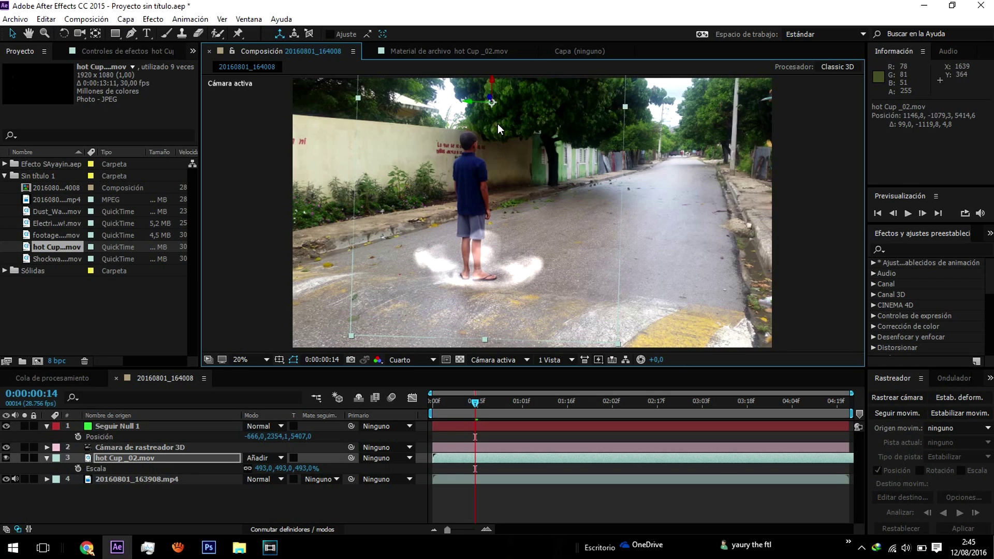
click(427, 404)
Step: Preview the comp, go to 0:00:03:24 and nudge the smoke glow left under the boy
key(space)
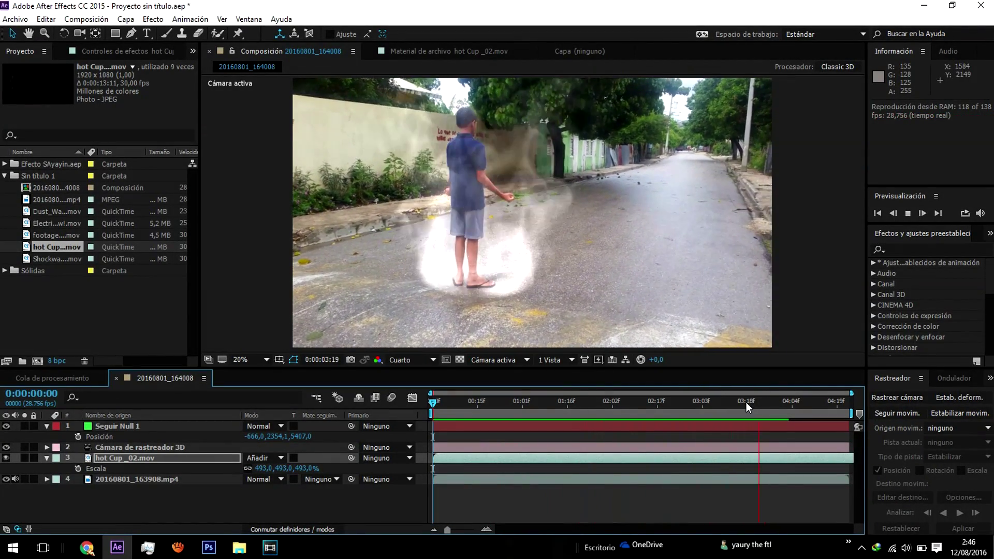
click(755, 403)
drag(756, 404, 767, 407)
click(542, 286)
drag(542, 286, 533, 288)
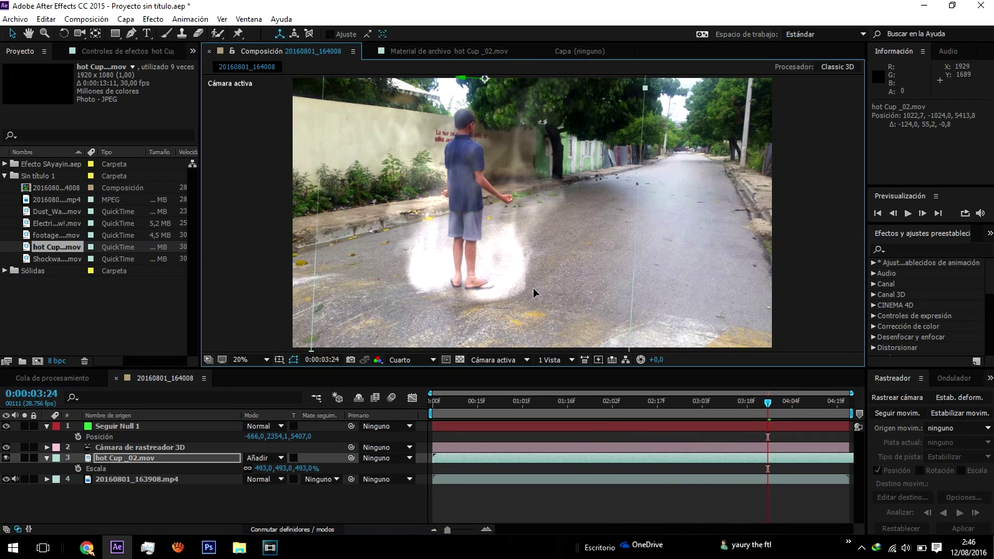
click(155, 460)
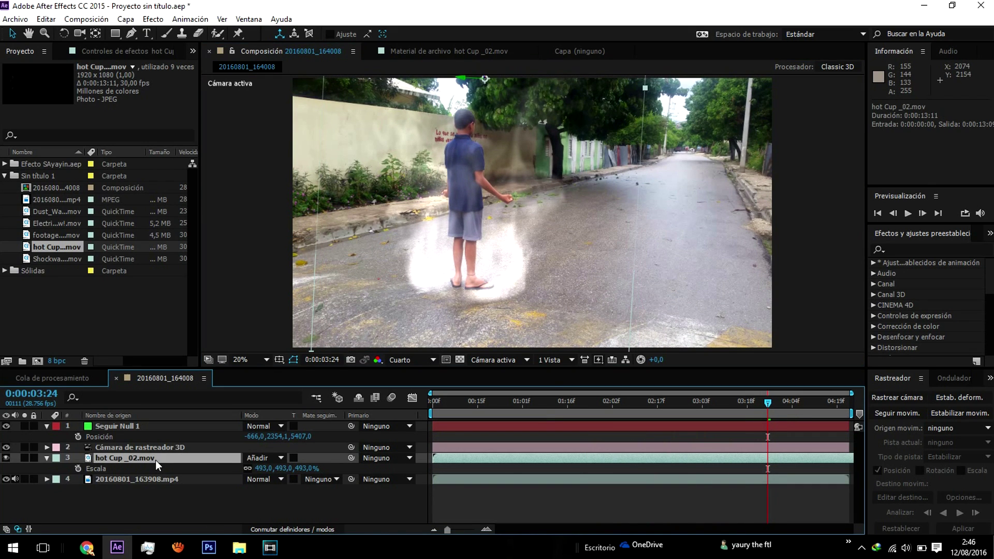
Step: Apply VC Color Vibrance to hot Cup with colour 0090FF and Brightness raised to 1,33
click(902, 249)
text(v)
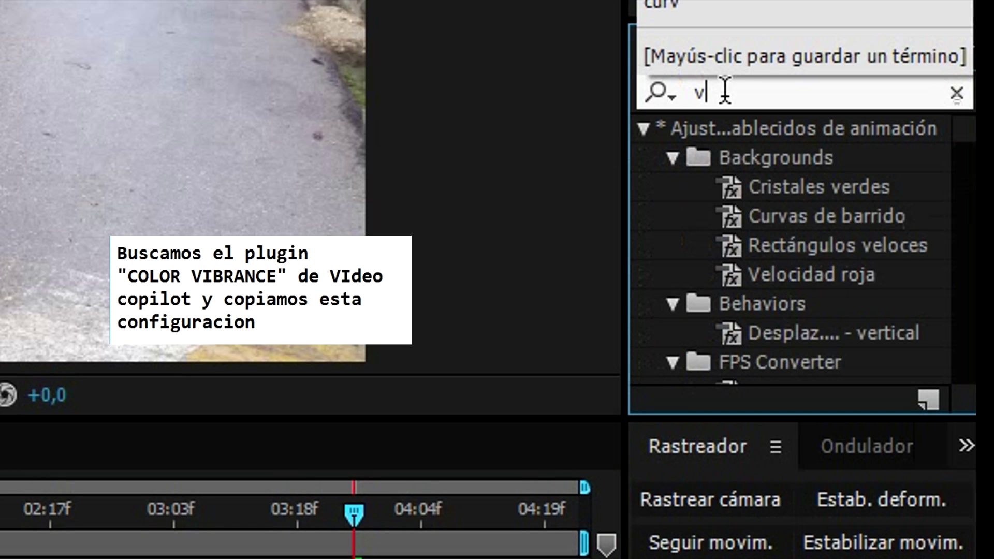
text(c)
drag(732, 162, 841, 418)
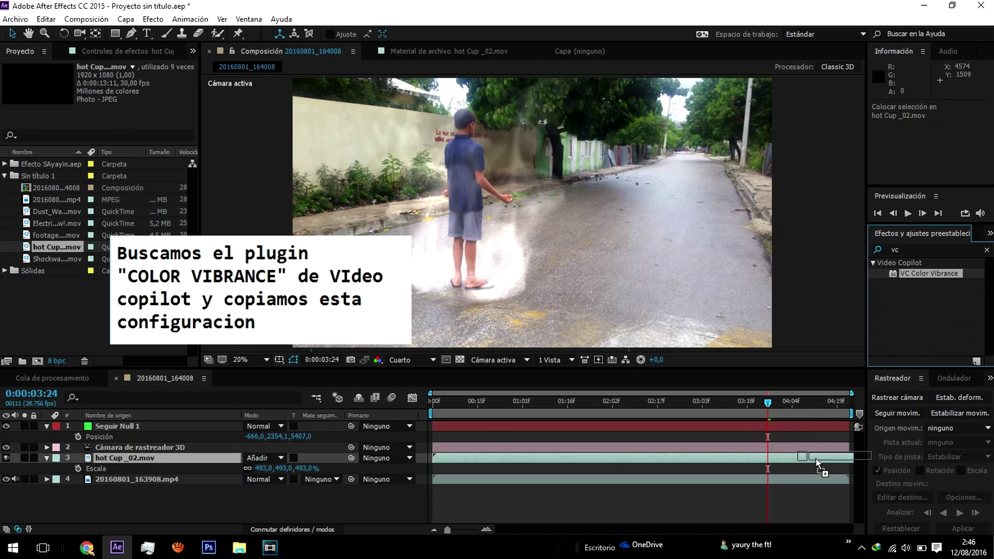
drag(841, 418, 815, 457)
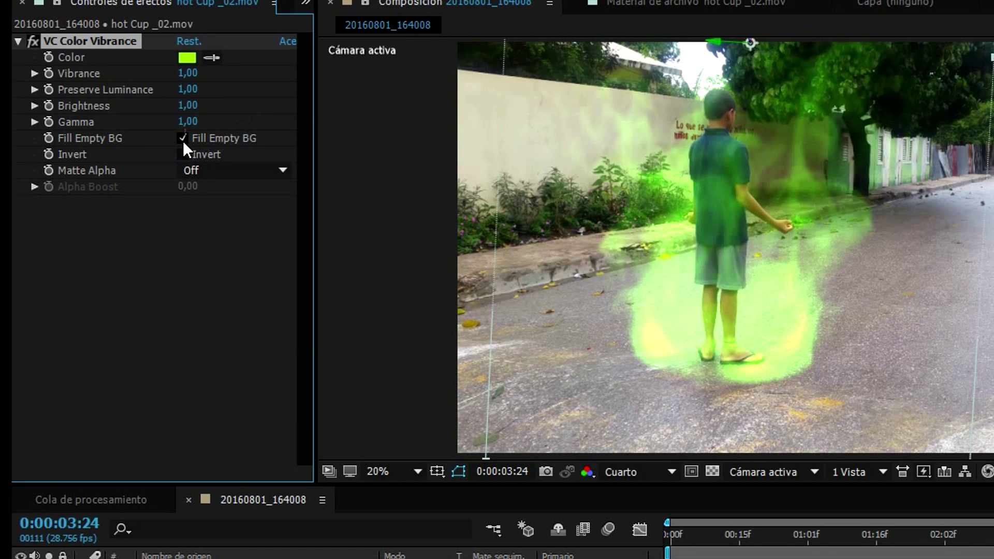
click(191, 57)
drag(325, 317, 322, 358)
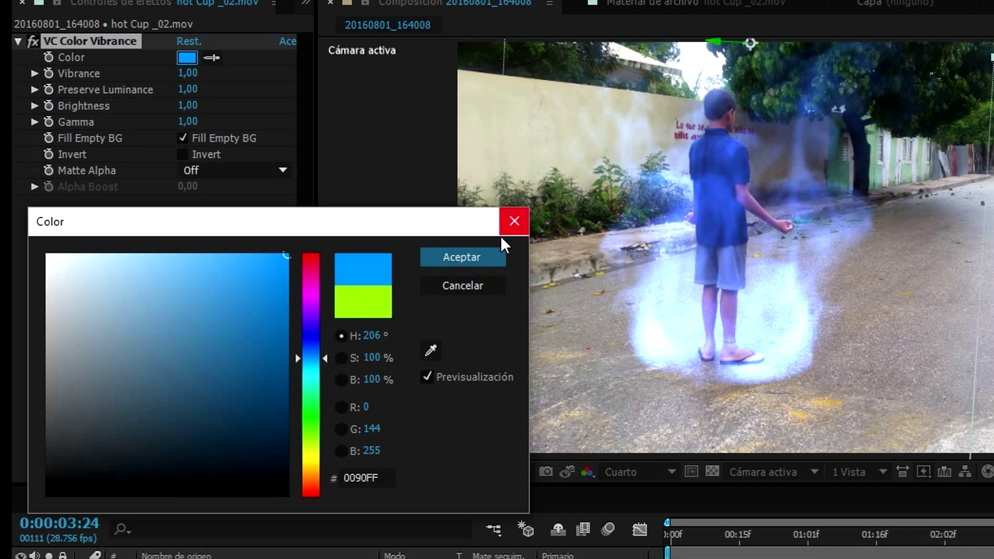
click(490, 256)
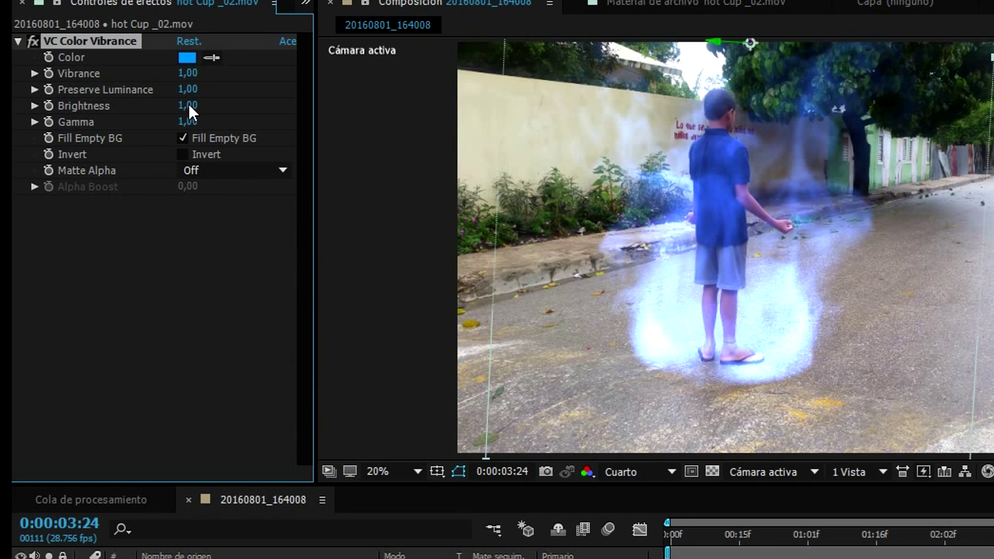
drag(189, 104, 234, 111)
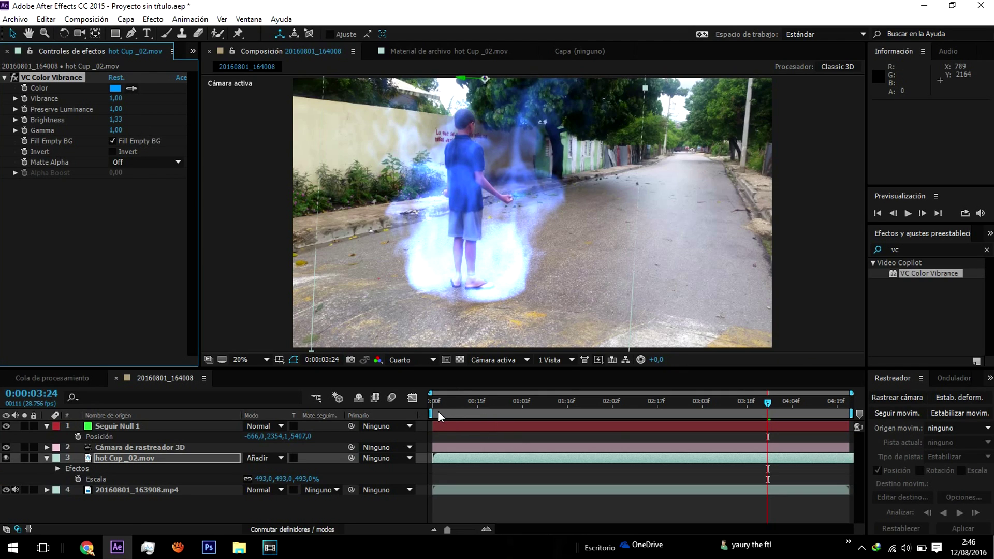
Step: Preview the blue smoke, collapse the layer properties and set the time to 0:00:00:01
click(437, 412)
key(space)
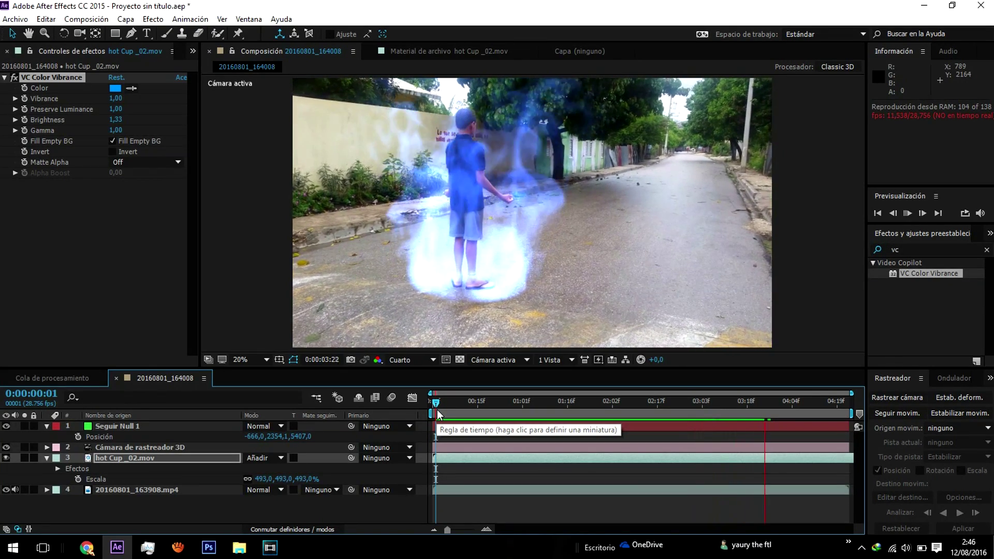
drag(437, 408, 647, 414)
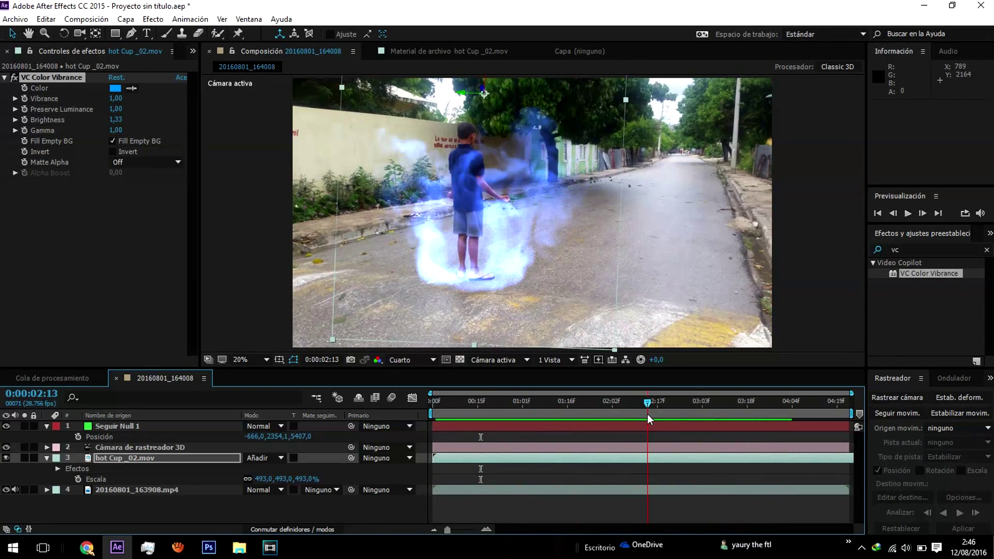
click(47, 426)
click(46, 447)
click(64, 485)
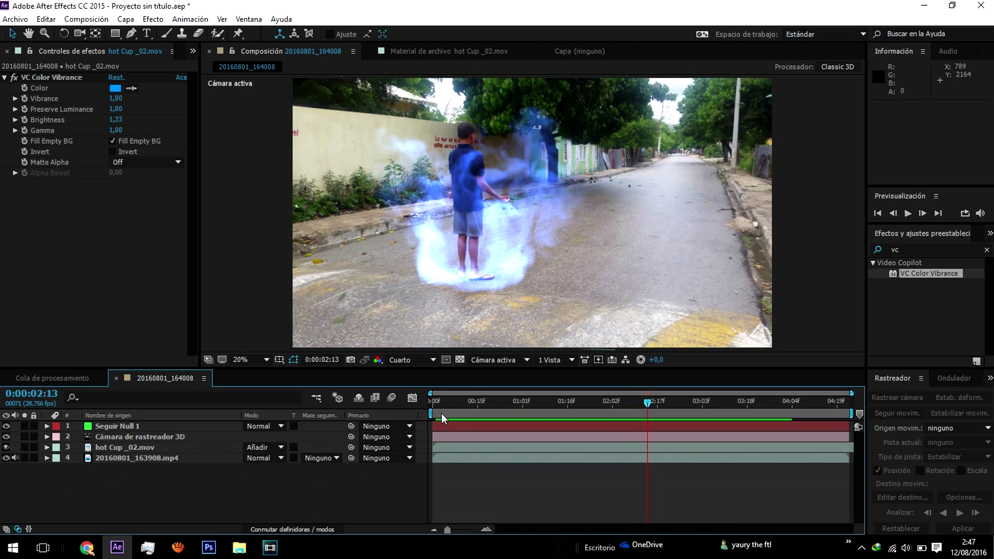
drag(441, 409, 436, 409)
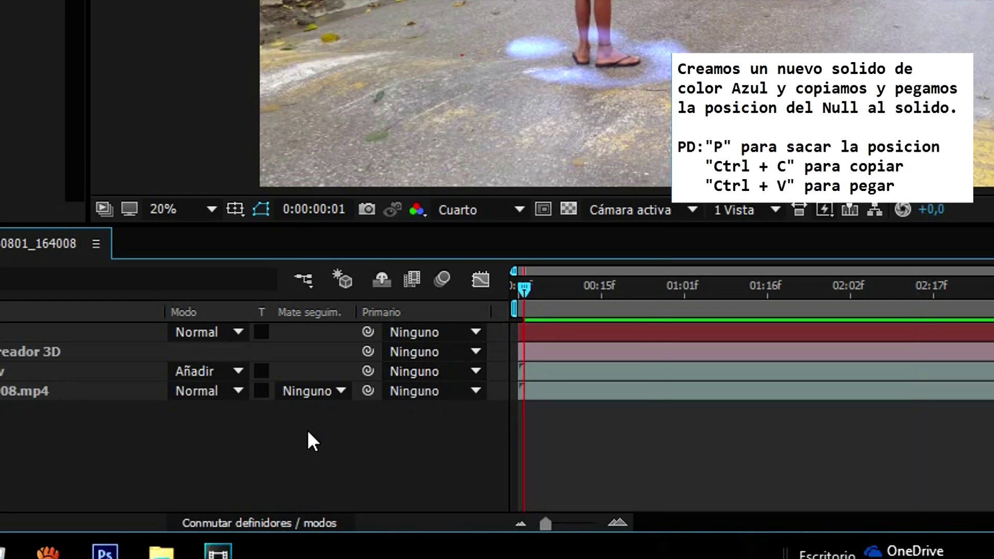
Step: Add a new 0066FF blue solid named 'iluminacion' to the composition
right_click(317, 479)
mouse_move(364, 361)
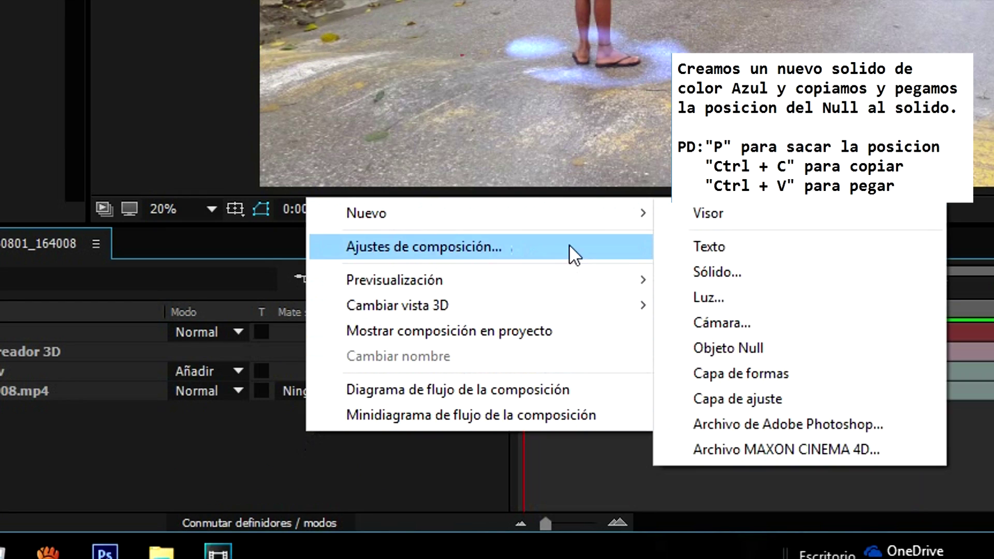
click(712, 271)
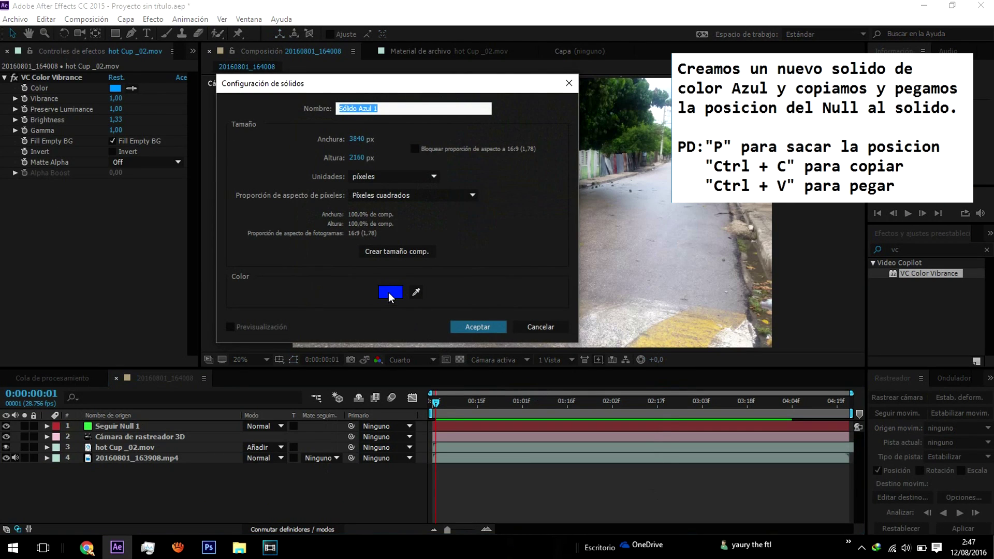
click(389, 292)
click(199, 283)
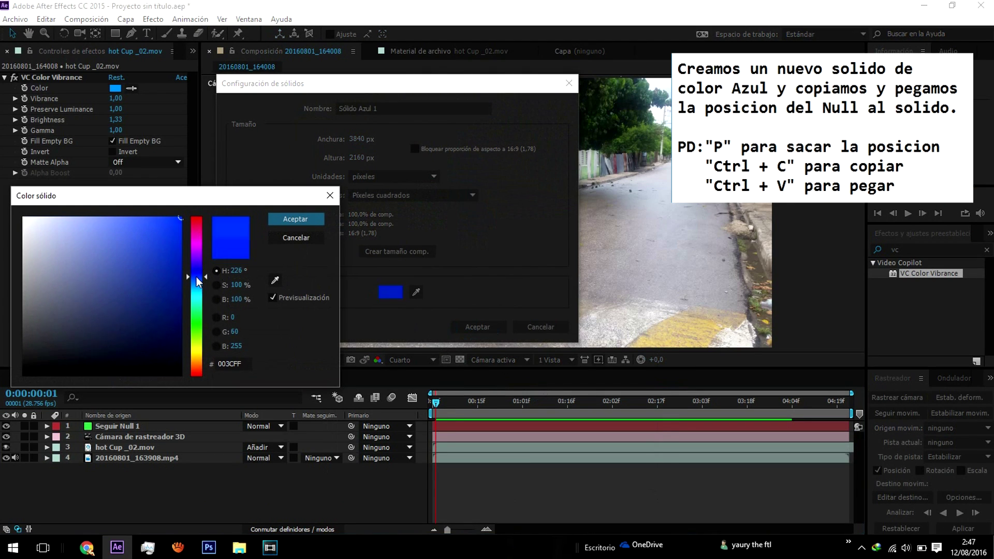
click(290, 220)
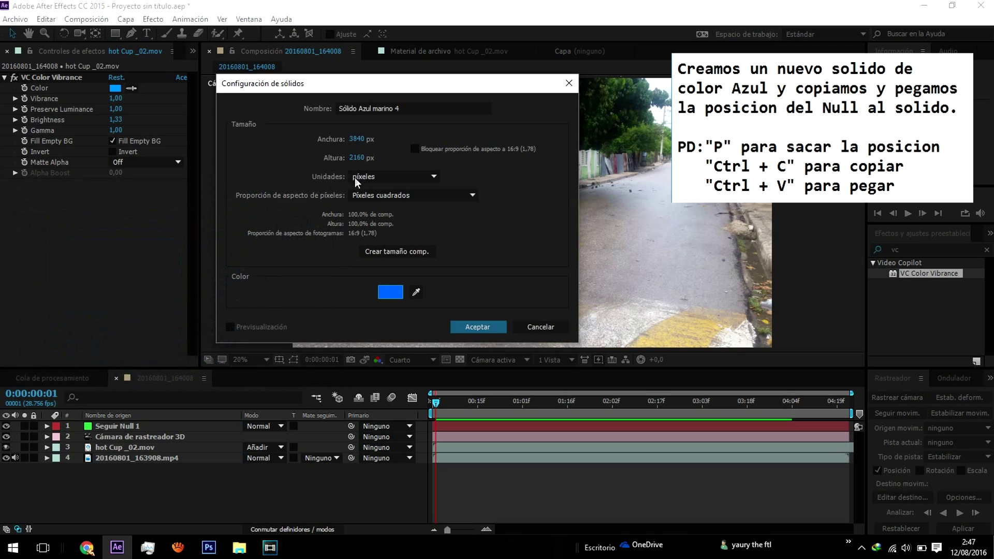
click(412, 109)
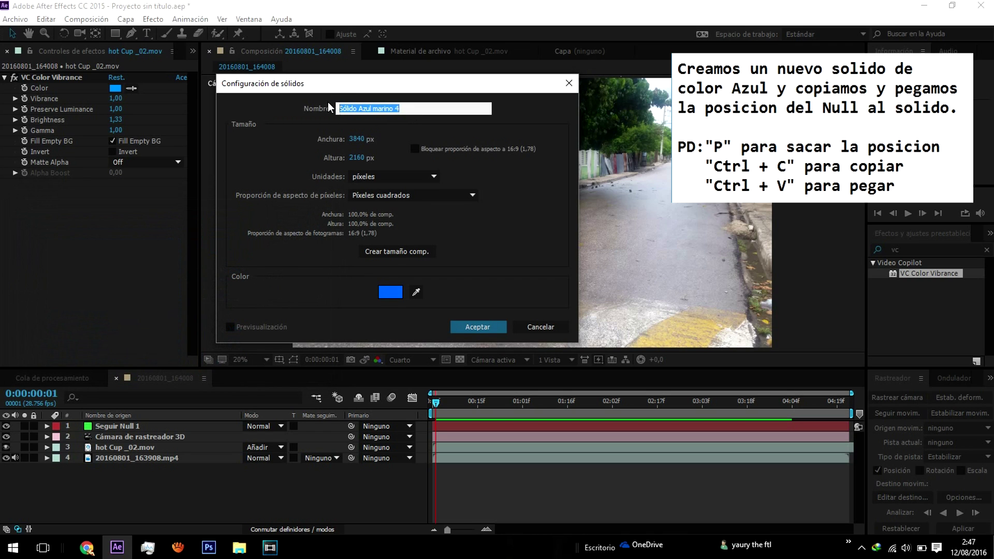
key(BackSpace)
text(ilumi)
text(nacion)
key(Return)
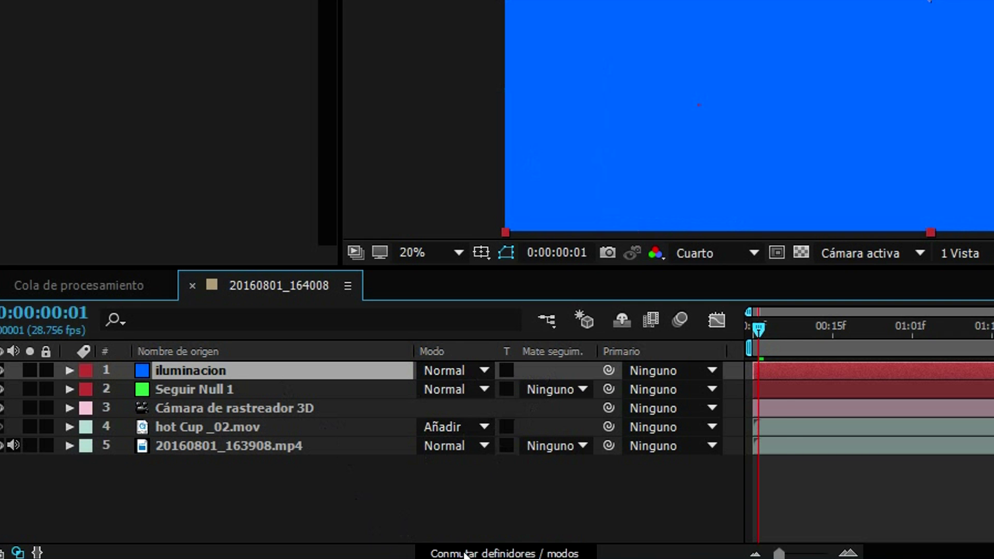
Step: Make iluminacion 3D, copy Seguir Null 1's Posición for it, and shift the solid right
click(292, 529)
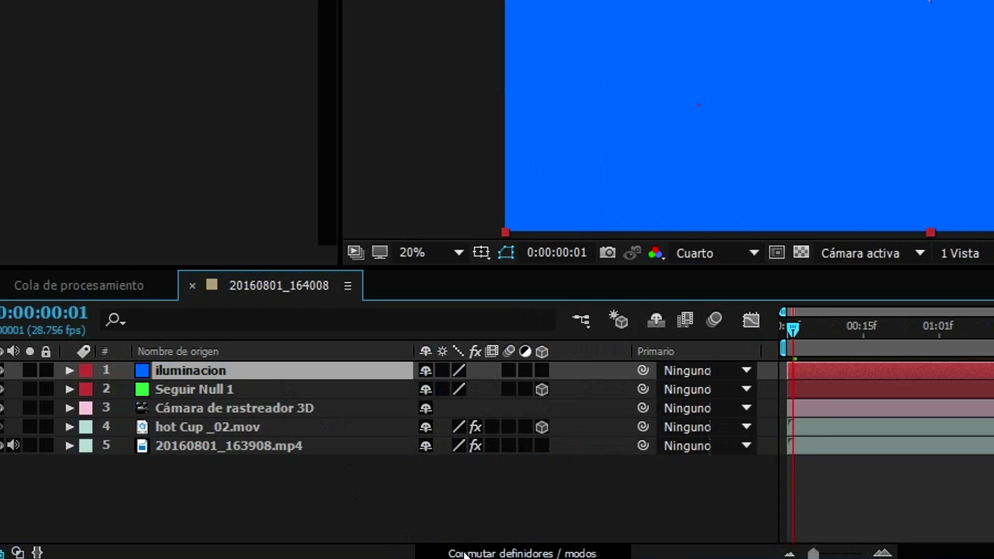
click(542, 370)
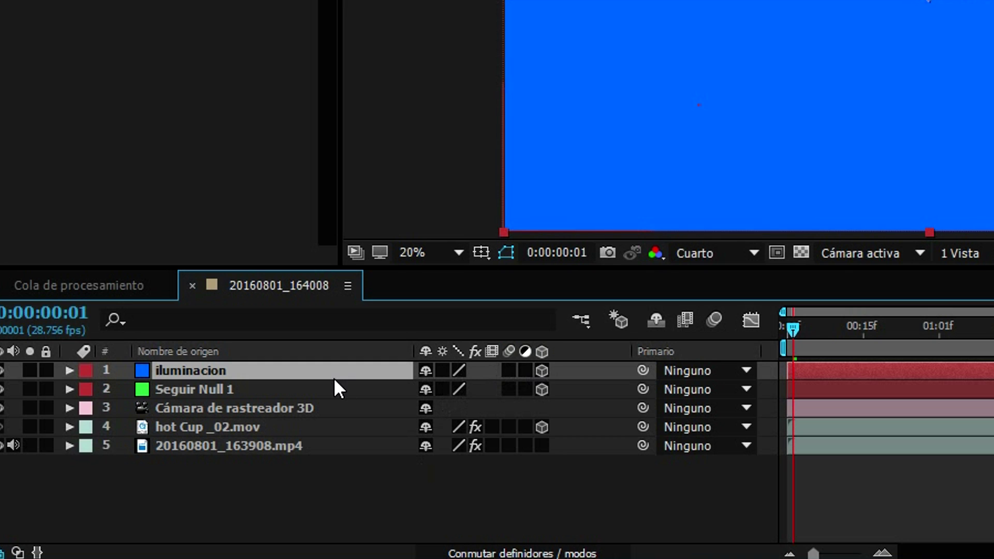
click(199, 393)
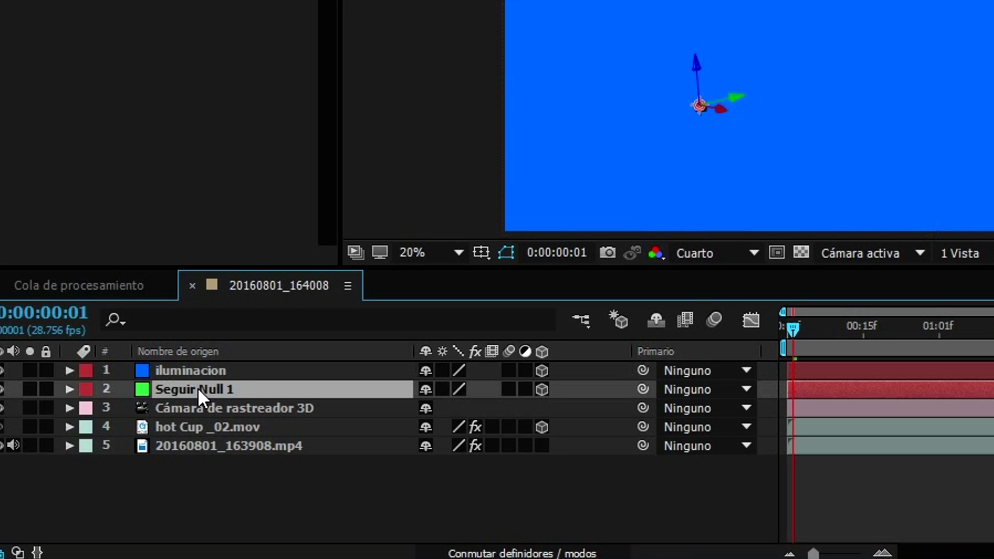
key(p)
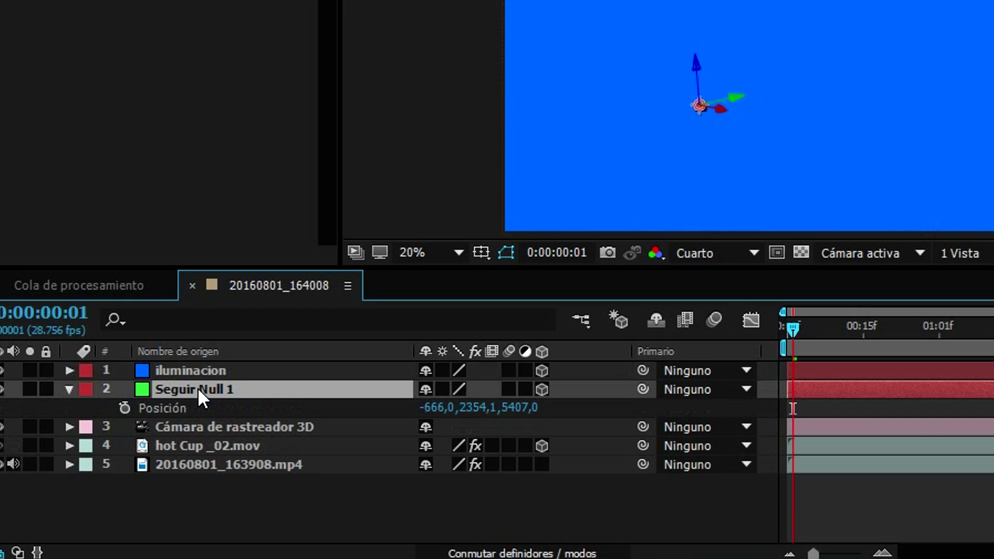
click(176, 403)
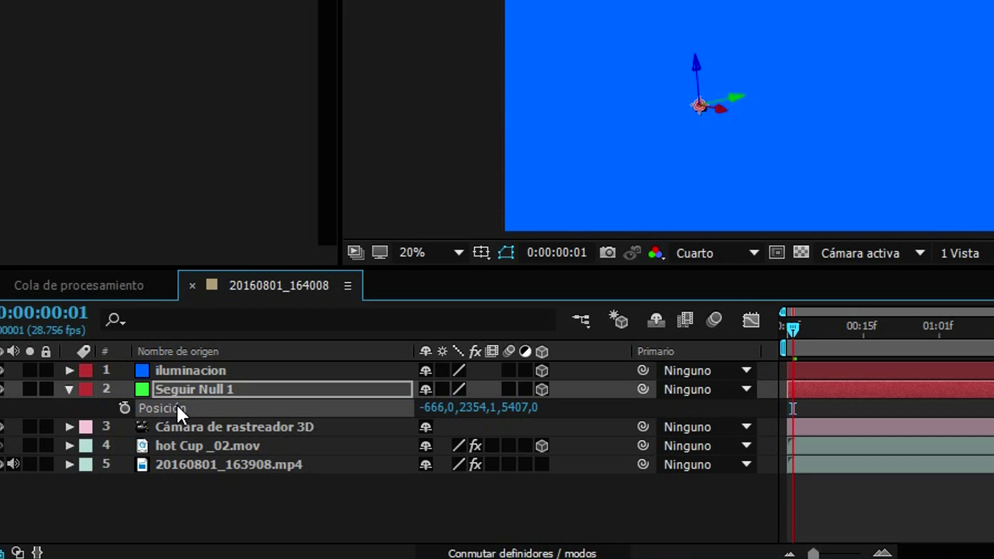
click(173, 372)
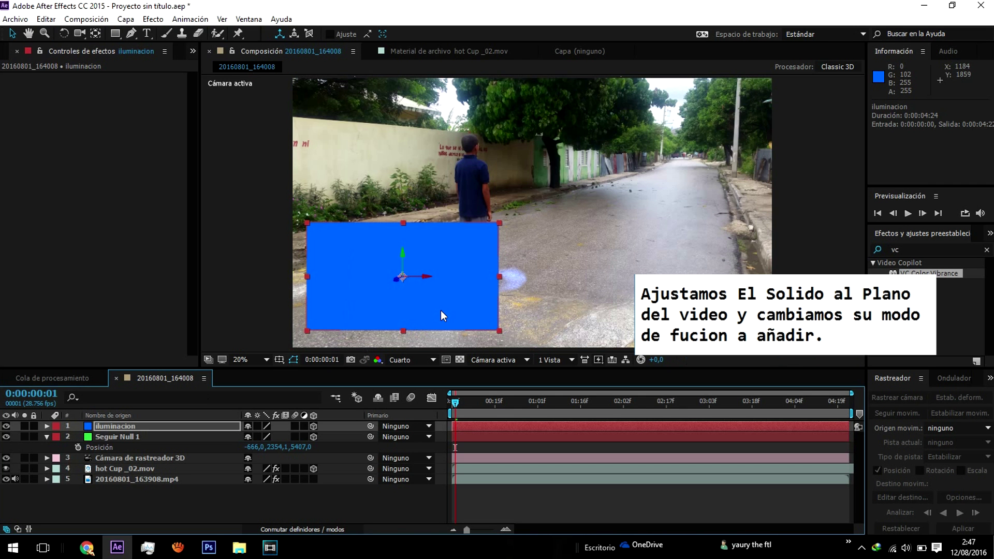
drag(440, 310, 517, 304)
Step: Tilt the blue iluminacion solid flat onto the road, angled diagonally along it
key(w)
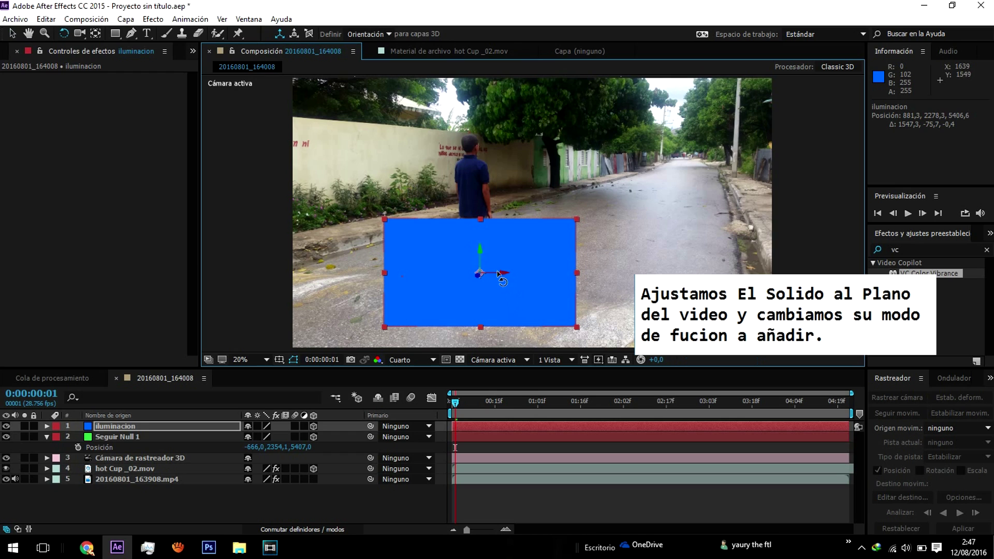
drag(498, 274, 500, 264)
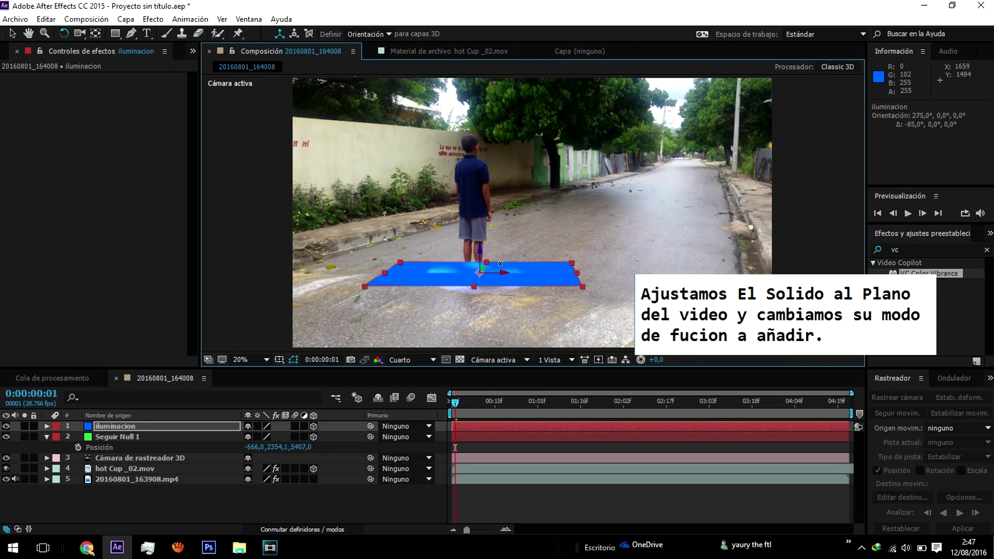
drag(500, 264, 503, 271)
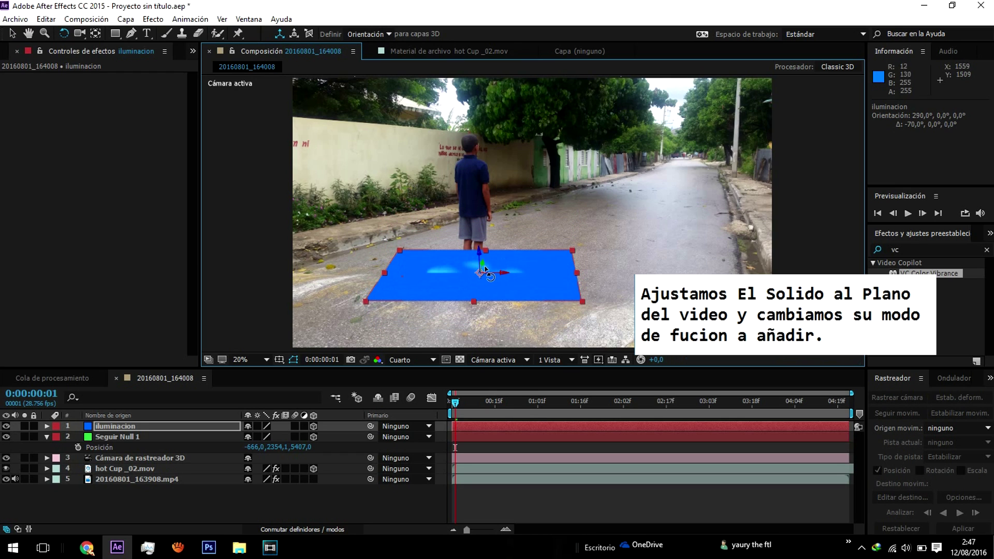
drag(479, 252, 479, 252)
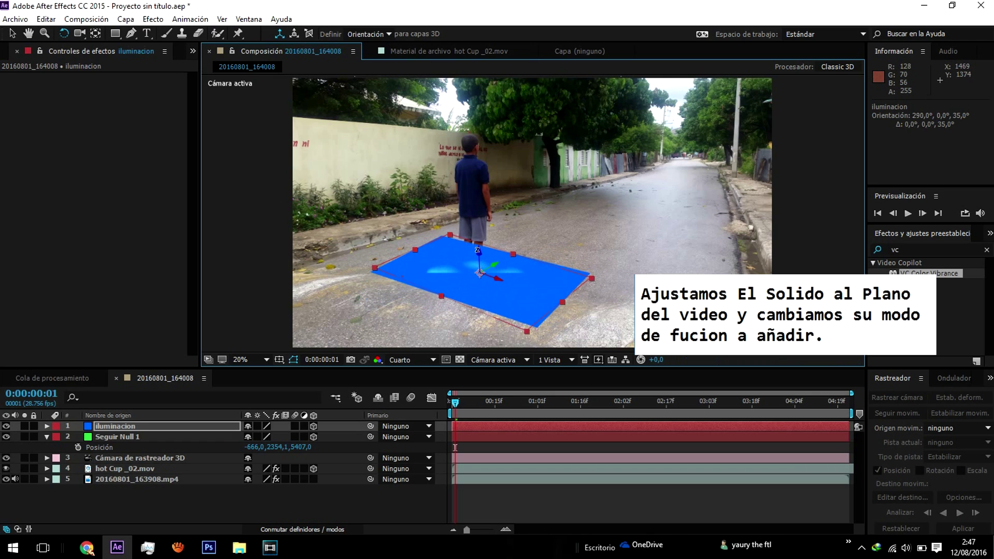
drag(492, 267, 480, 273)
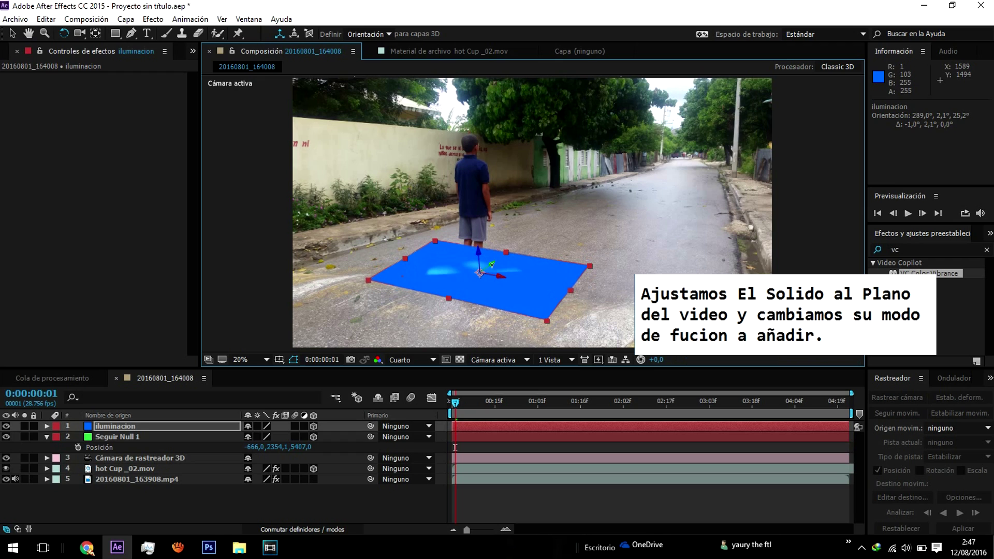
Step: Lower the solid and stretch it to about 402% × 1323%, then refine its tilt to the road
key(v)
drag(486, 300, 489, 318)
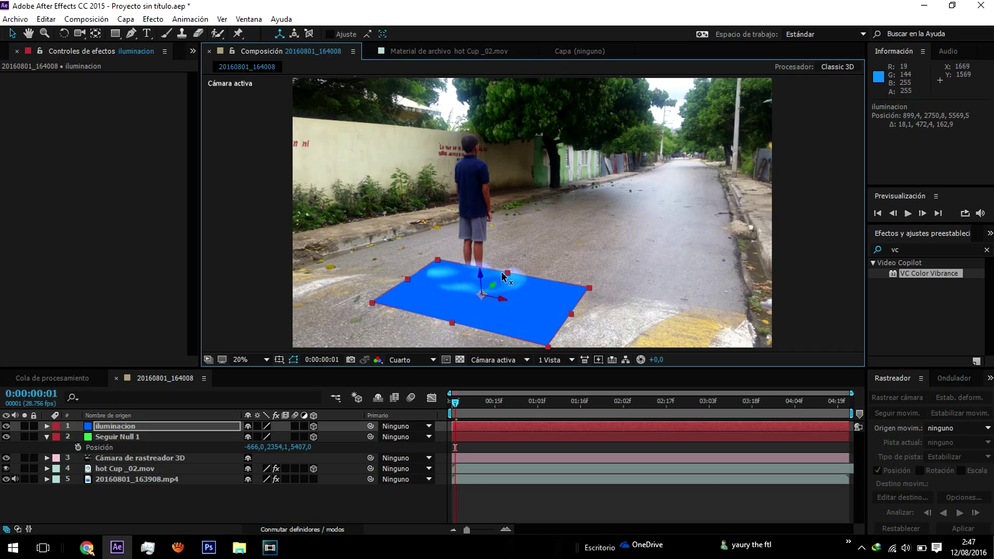
drag(503, 274, 659, 154)
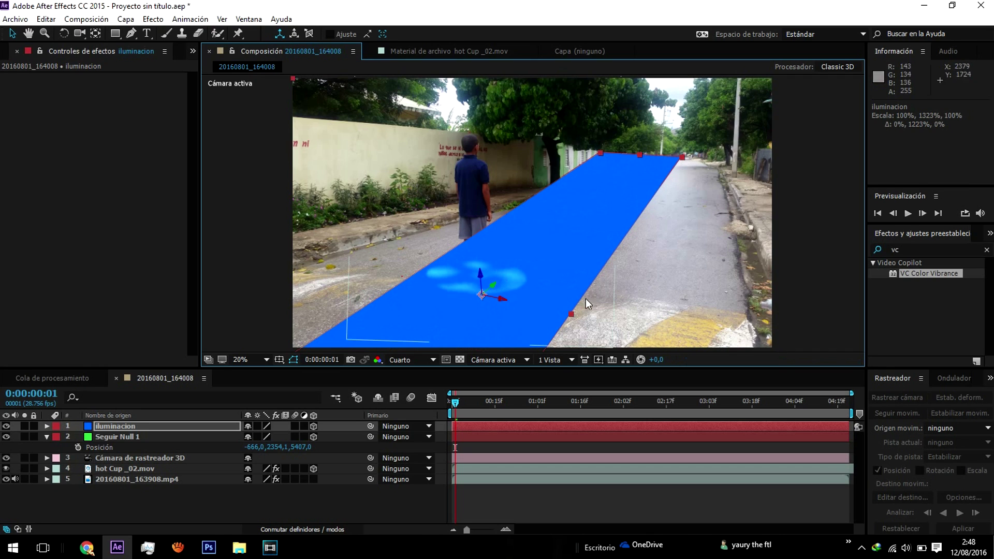
mouse_move(571, 314)
mouse_down()
mouse_move(980, 412)
mouse_move(737, 334)
mouse_up()
key(w)
drag(466, 261, 464, 260)
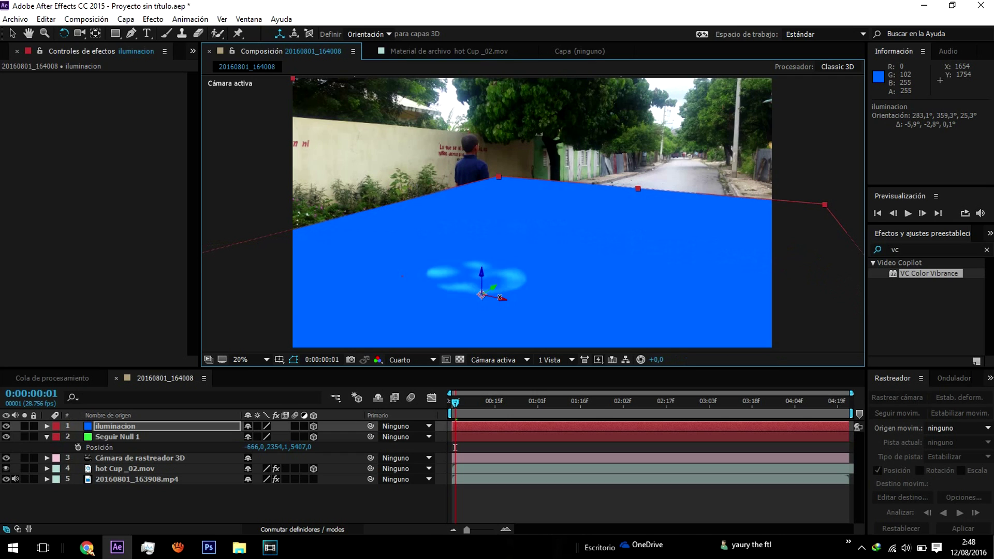
drag(463, 260, 459, 250)
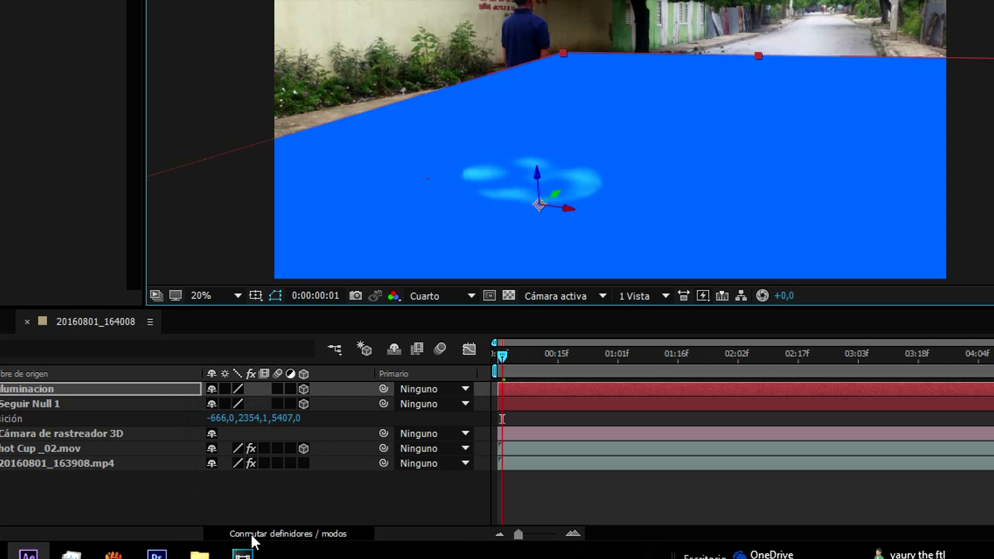
Step: Set iluminacion to Añadir blending and slide the glow plane sideways along the road
click(250, 533)
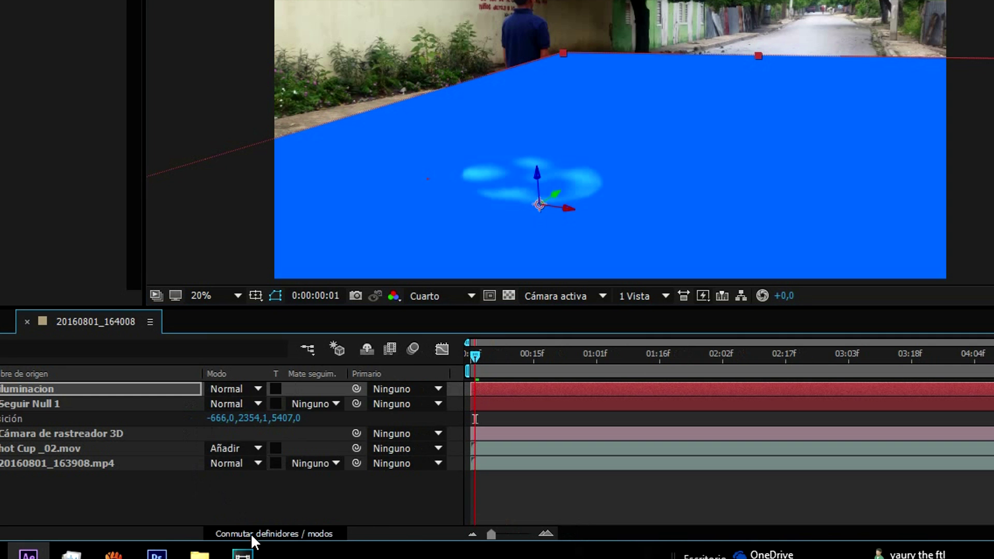
click(233, 388)
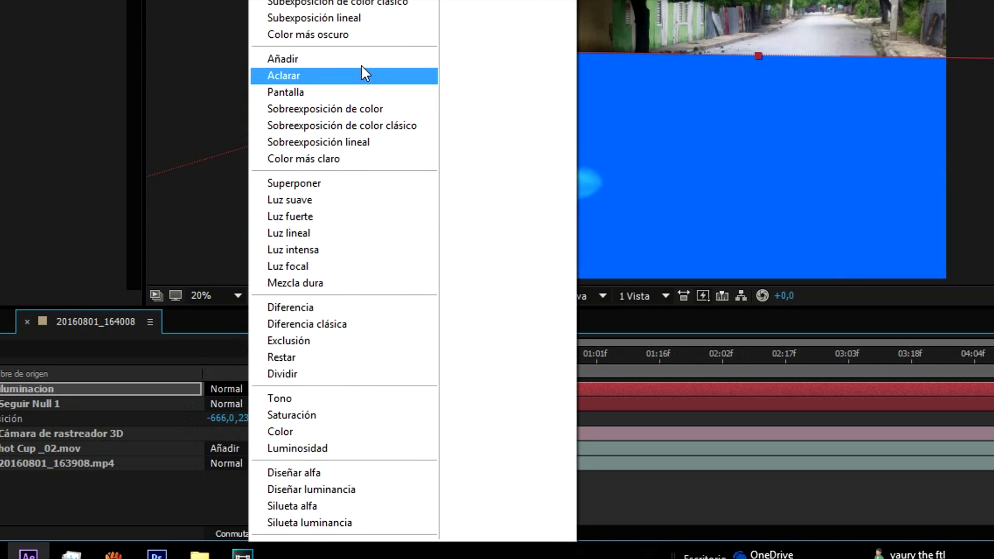
click(361, 60)
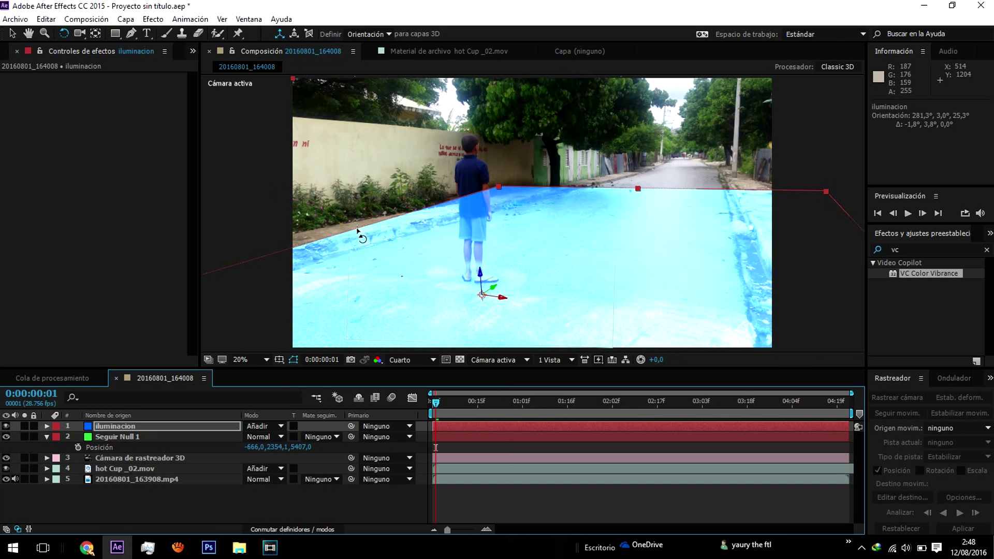
key(v)
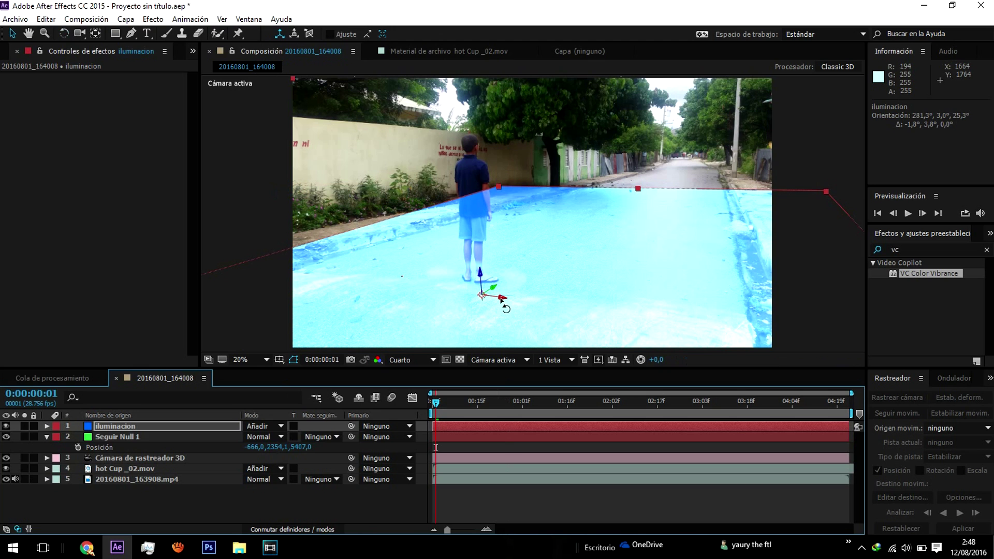
drag(497, 300, 204, 259)
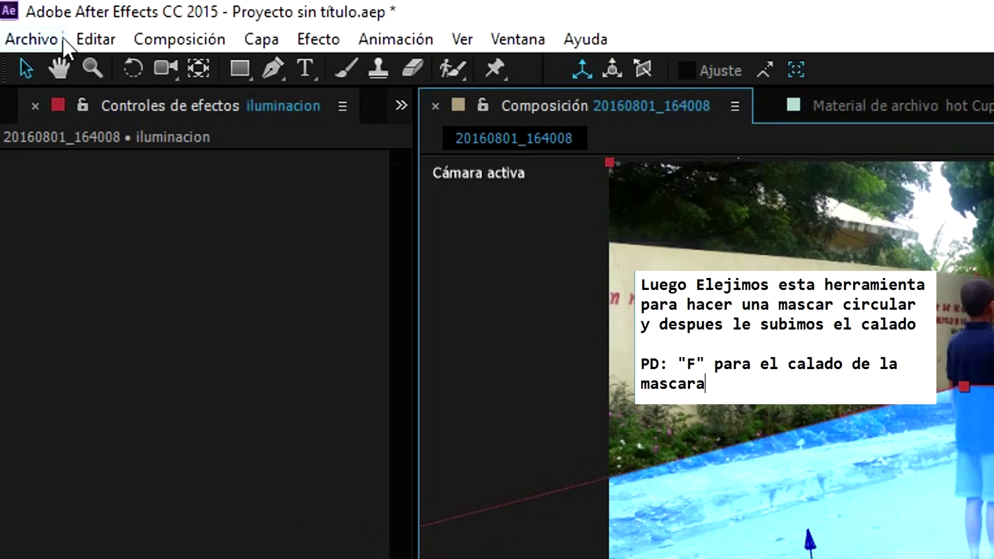
Step: Draw an elliptical mask on iluminacion around the boy's feet and feather it to 577 px
drag(247, 81, 277, 123)
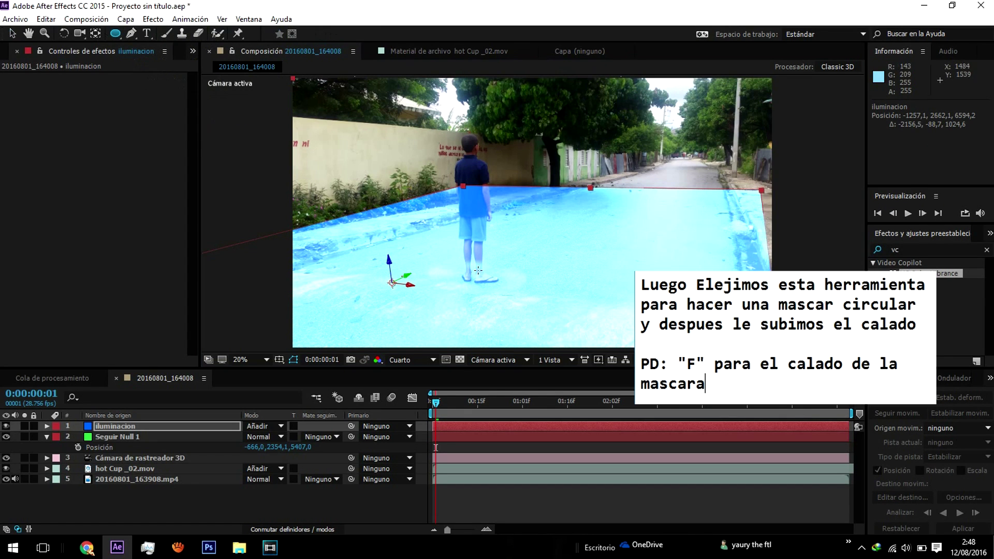
mouse_move(474, 277)
mouse_down()
mouse_move(566, 310)
mouse_move(614, 368)
mouse_up()
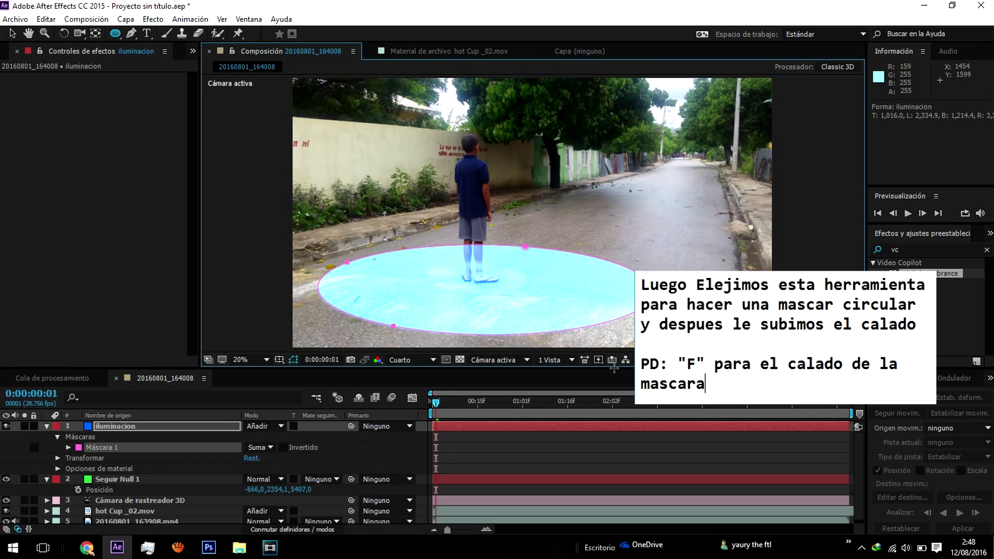
click(230, 425)
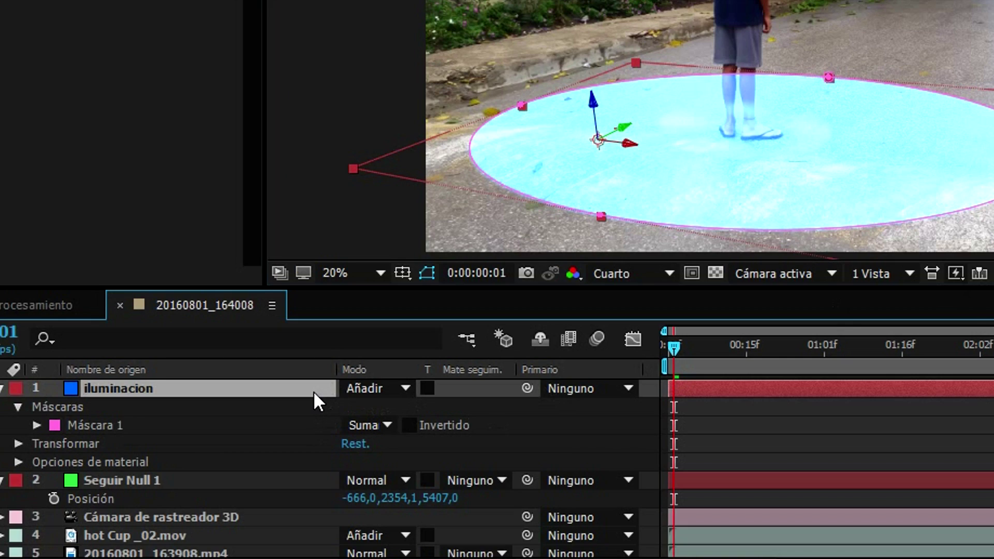
key(f)
mouse_move(381, 426)
mouse_down()
mouse_move(404, 434)
mouse_move(993, 436)
mouse_up()
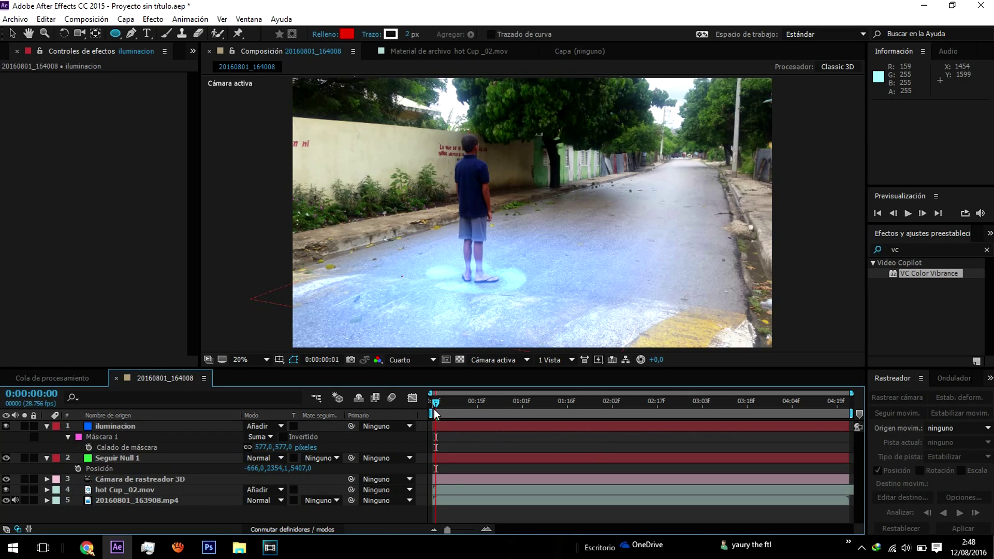
key(Home)
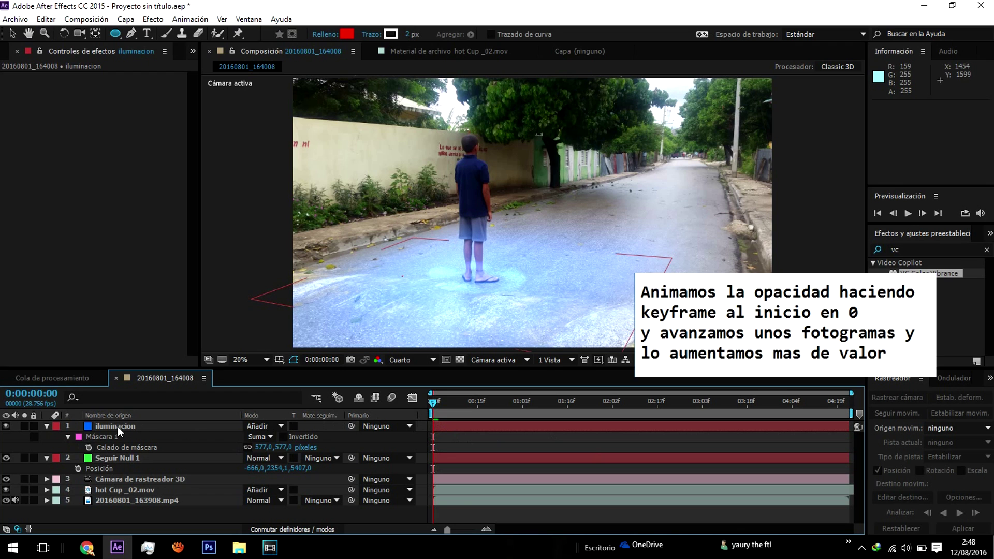
Step: Keyframe iluminacion's opacity to fade from 0% to 100% over roughly the first 1.5 seconds
click(117, 427)
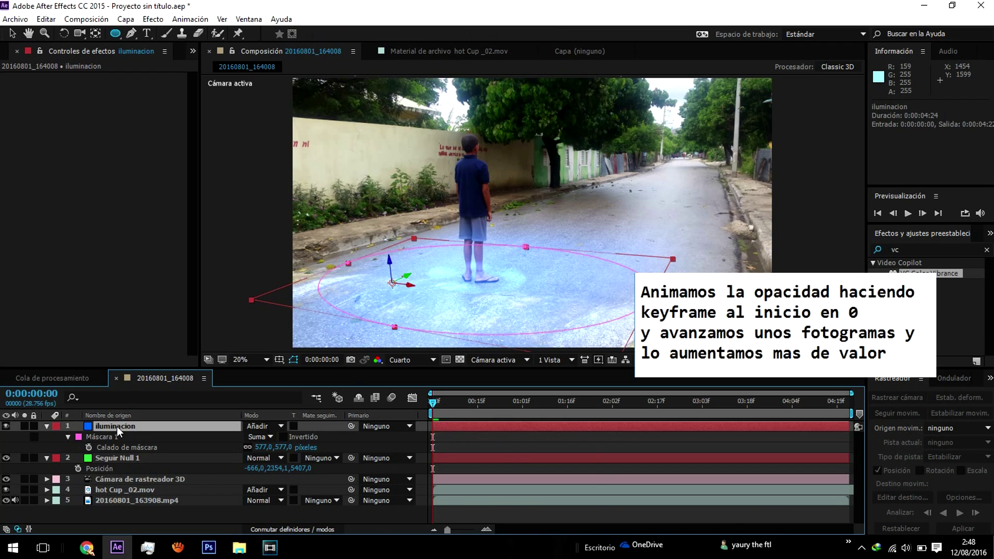
key(t)
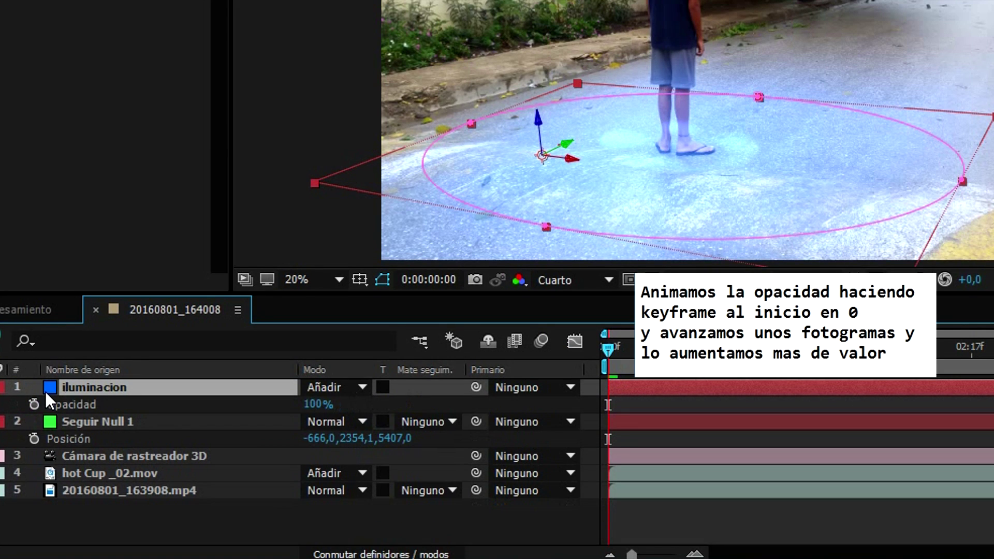
click(35, 403)
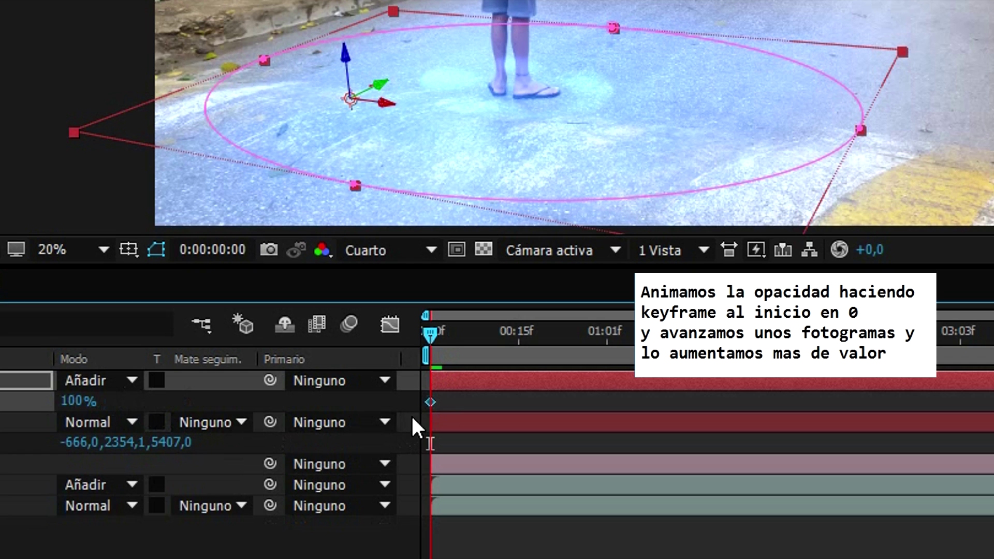
drag(479, 405, 564, 405)
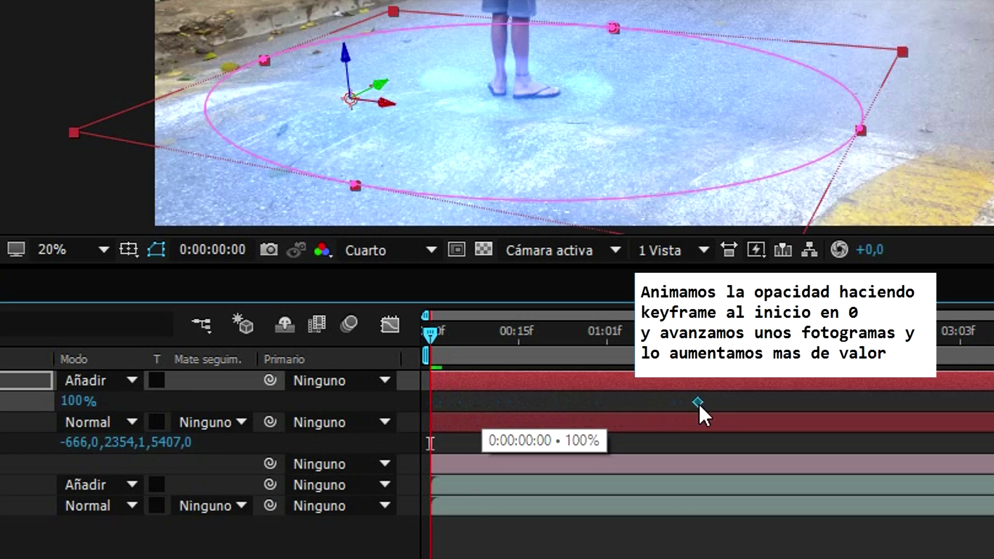
drag(721, 410, 722, 411)
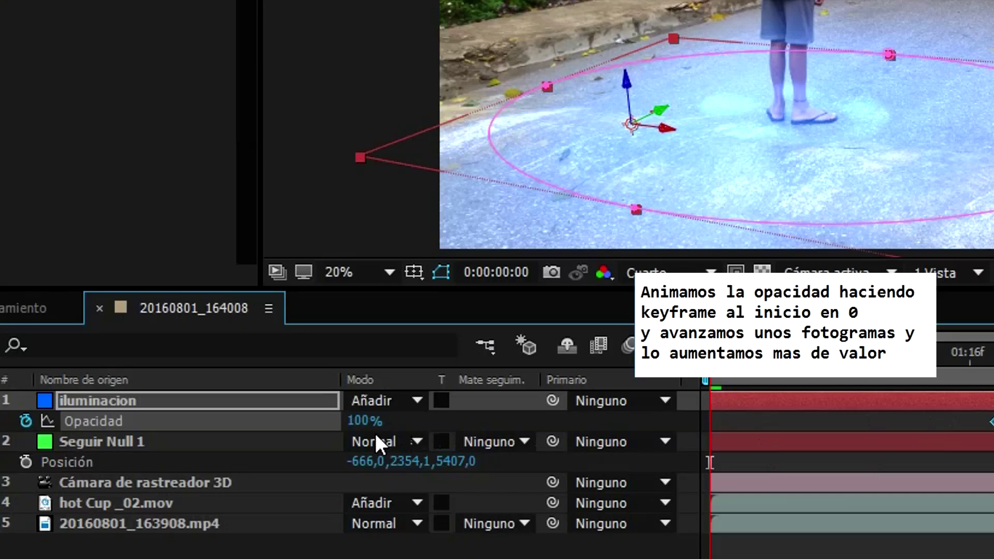
click(357, 422)
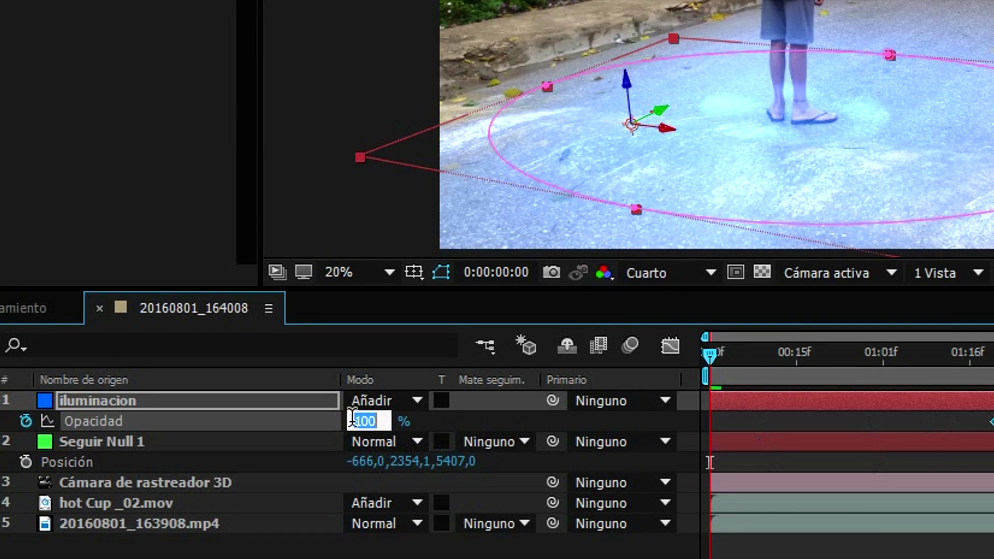
drag(364, 419, 333, 418)
key(Return)
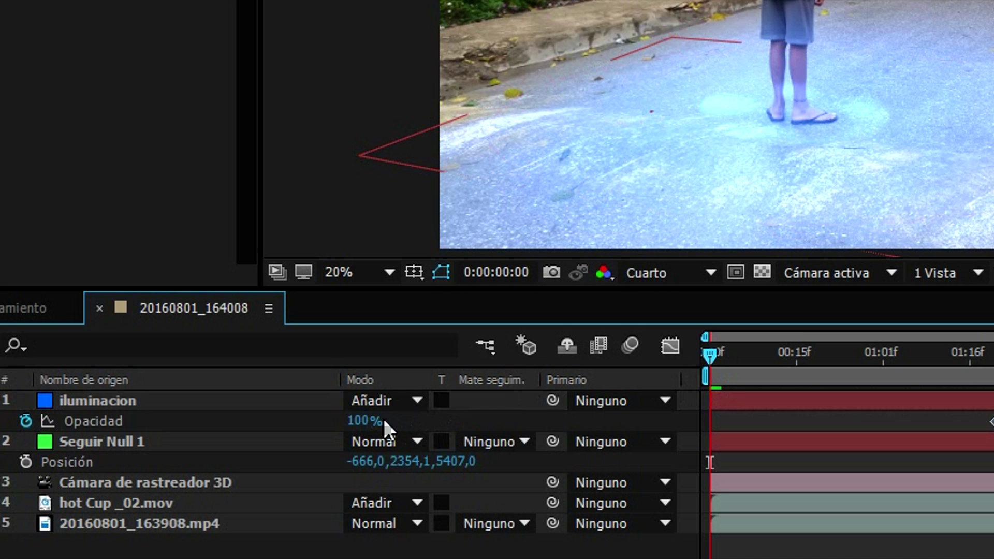
drag(371, 418, 155, 445)
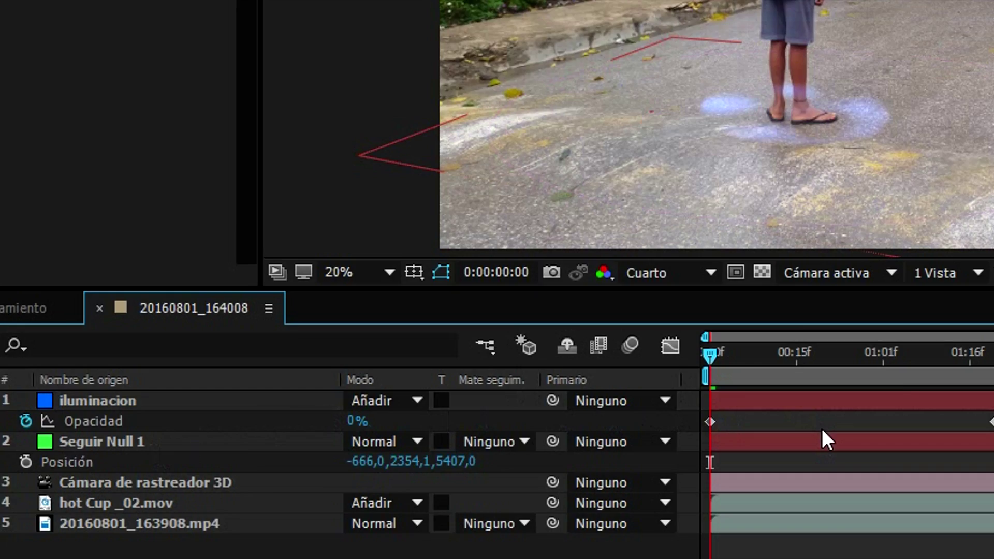
Step: Play back the fade-in and scrub back to inspect a frame of the glow
key(space)
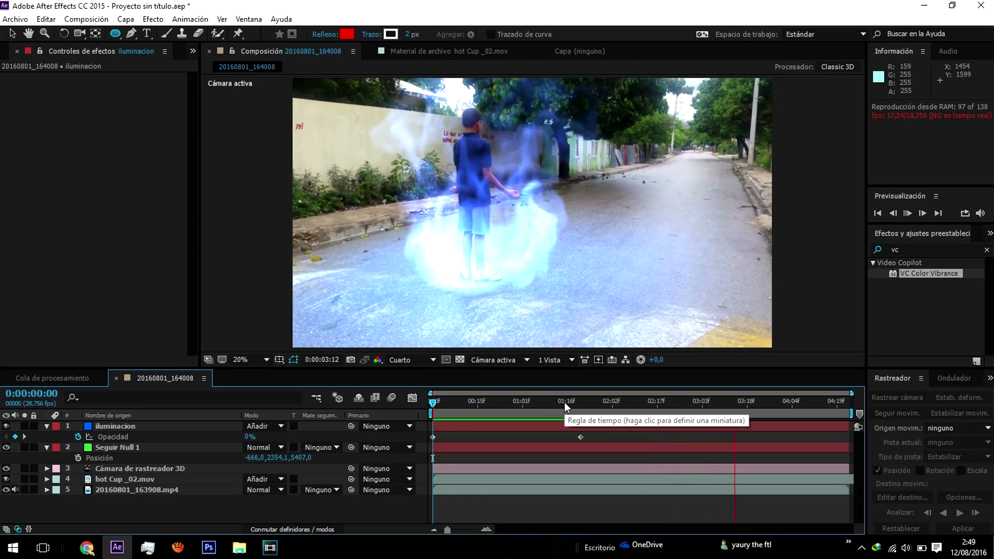
click(906, 214)
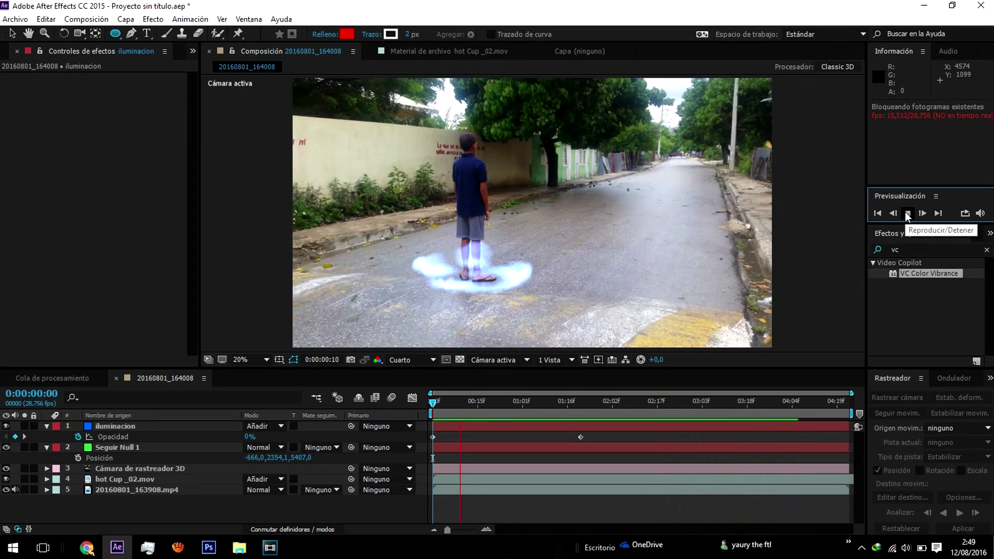
drag(697, 411, 539, 411)
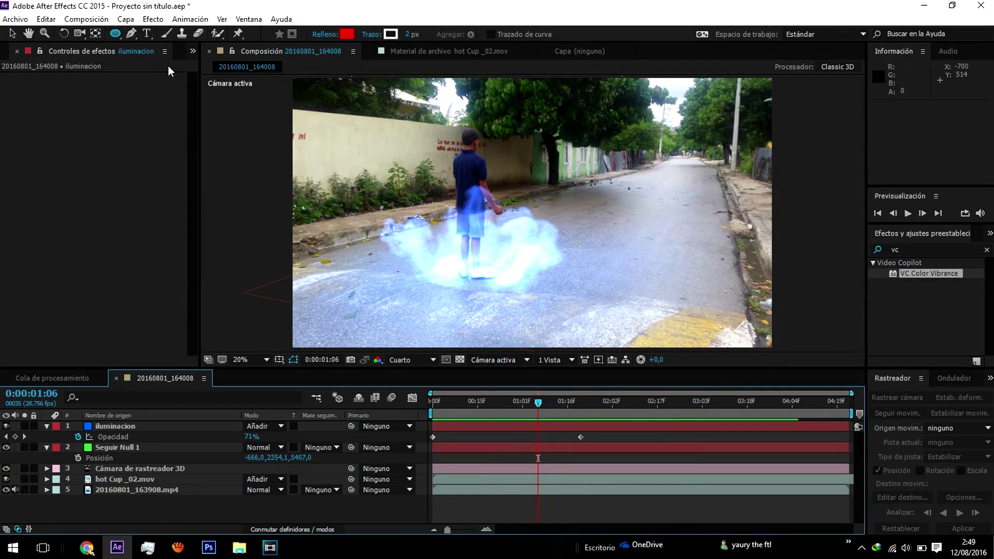
click(190, 53)
Step: Preview Shockwaves_07.mov and add it to the composition as a layer
click(196, 65)
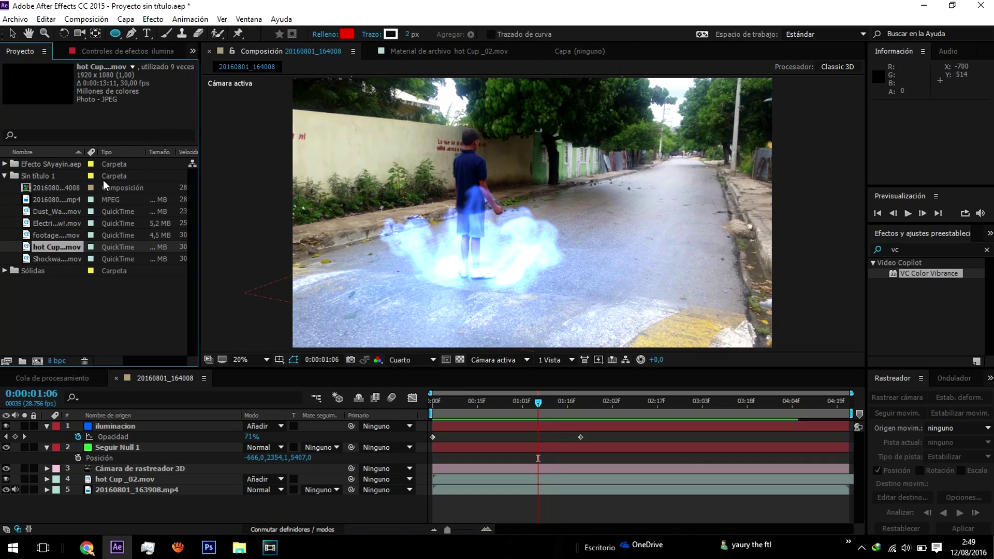
click(45, 215)
double_click(53, 258)
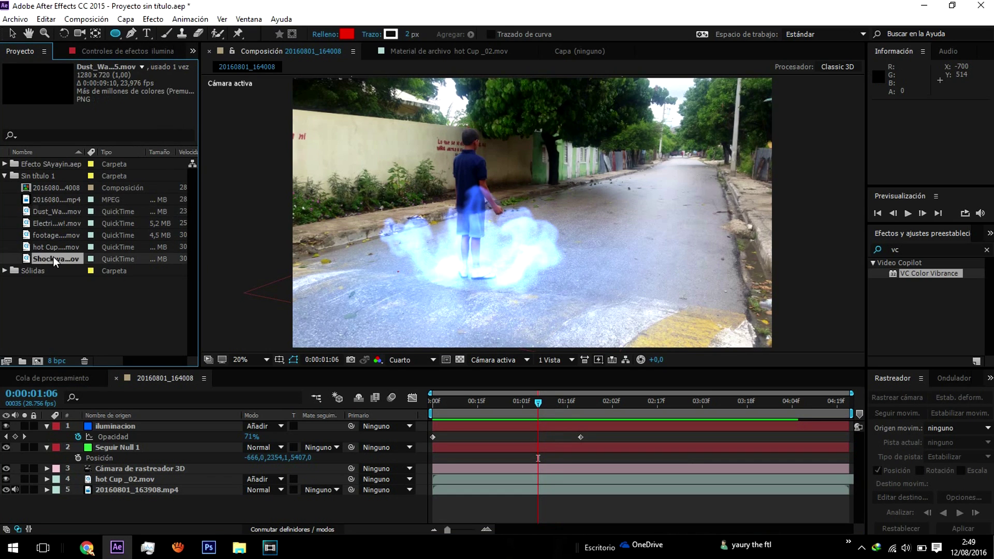
drag(266, 334, 517, 344)
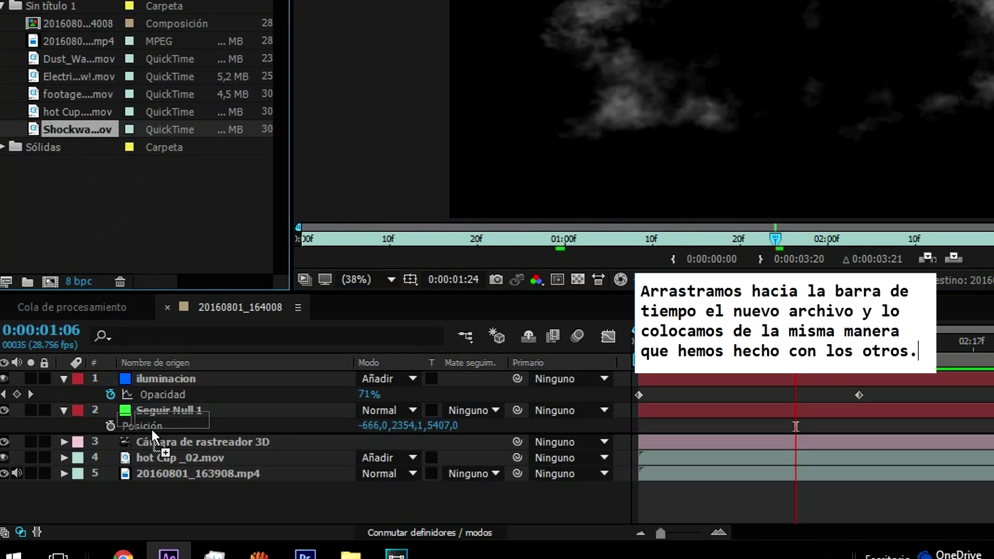
drag(66, 153, 157, 439)
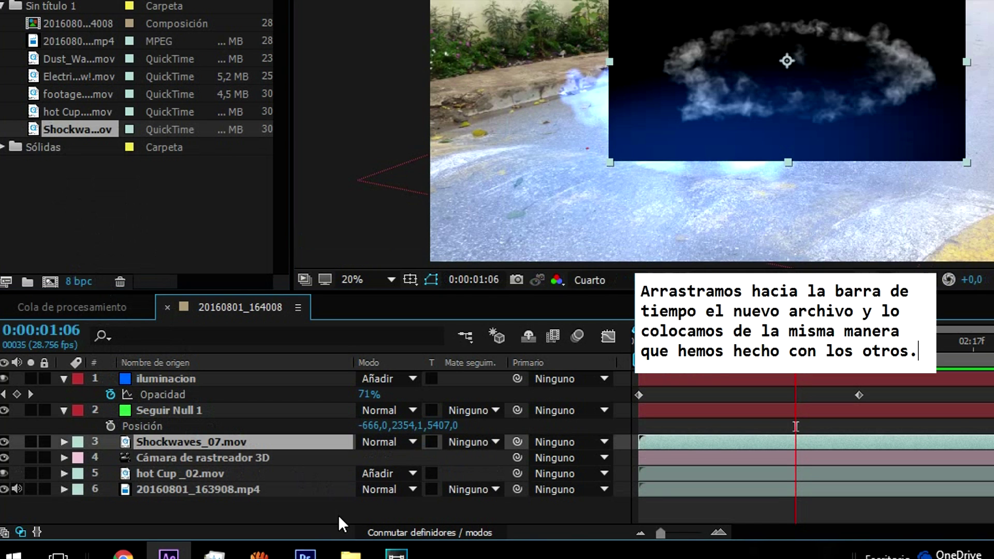
Step: Make the Shockwaves_07.mov layer 3D and paste the tracked null's Position onto it
click(401, 526)
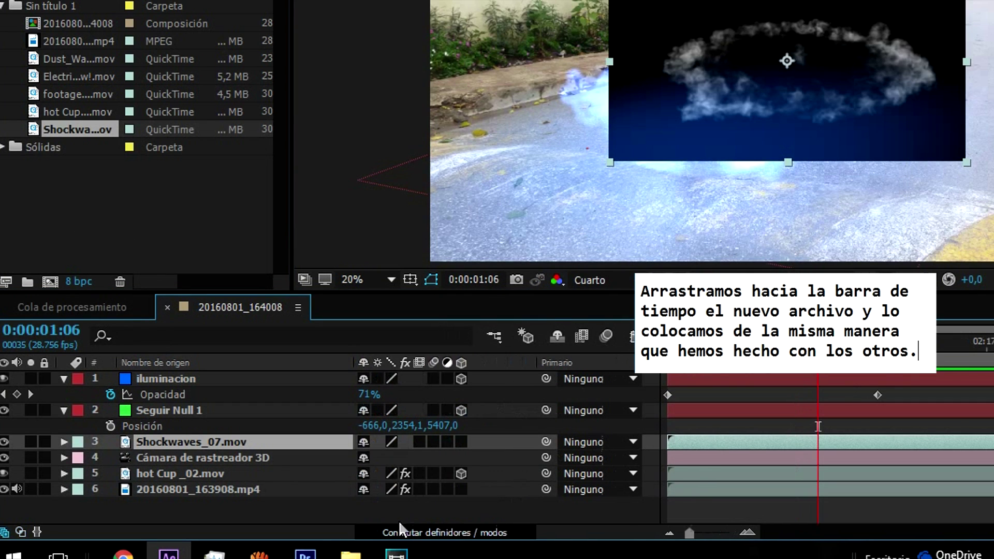
click(460, 443)
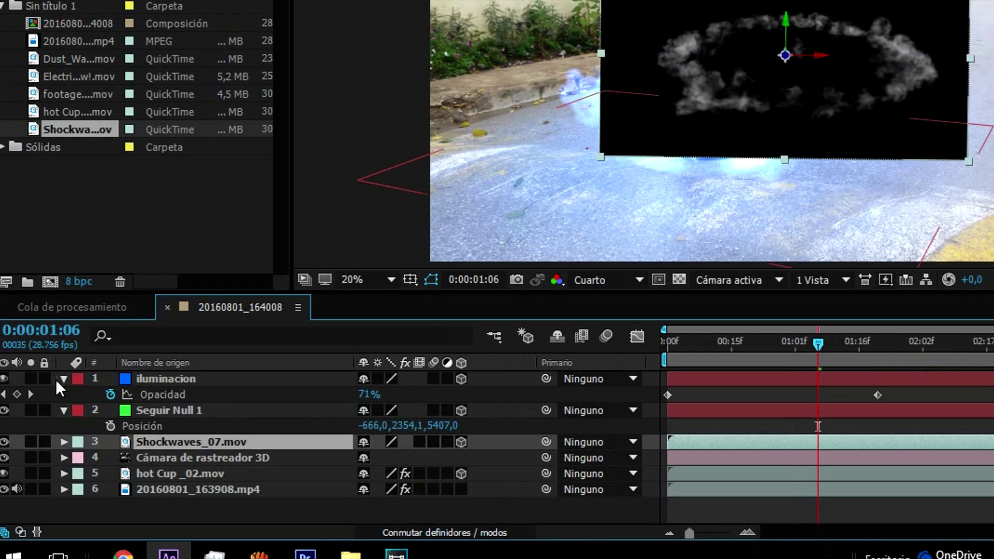
click(63, 377)
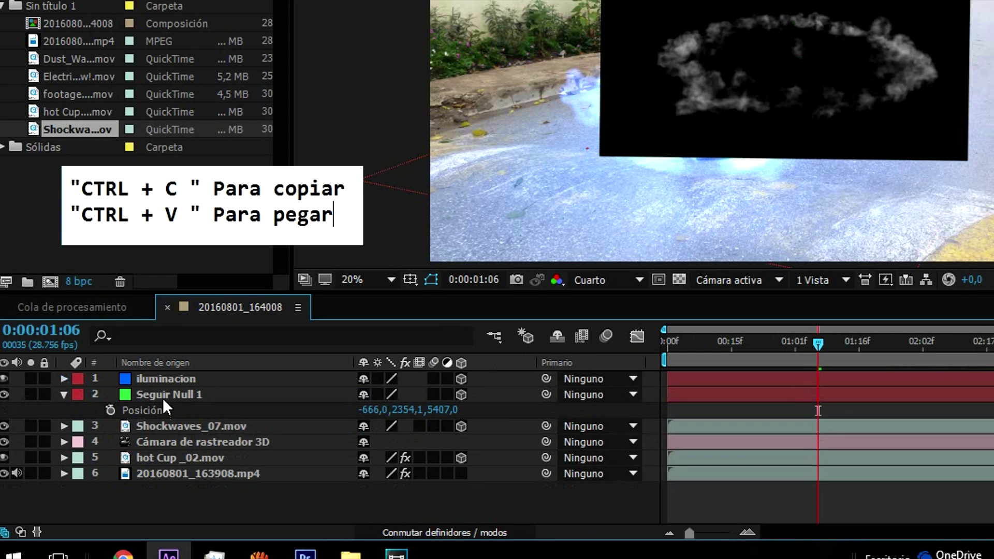
click(166, 409)
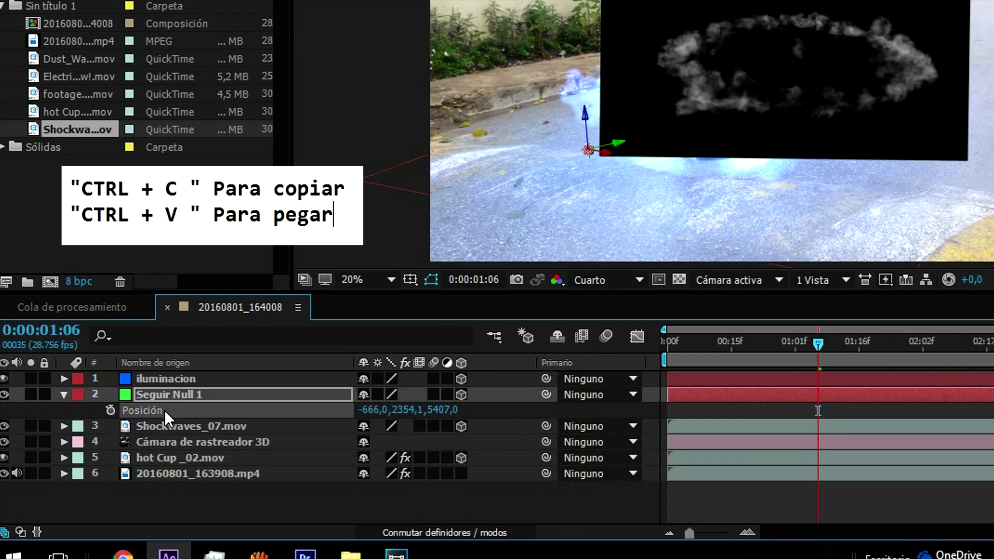
click(168, 424)
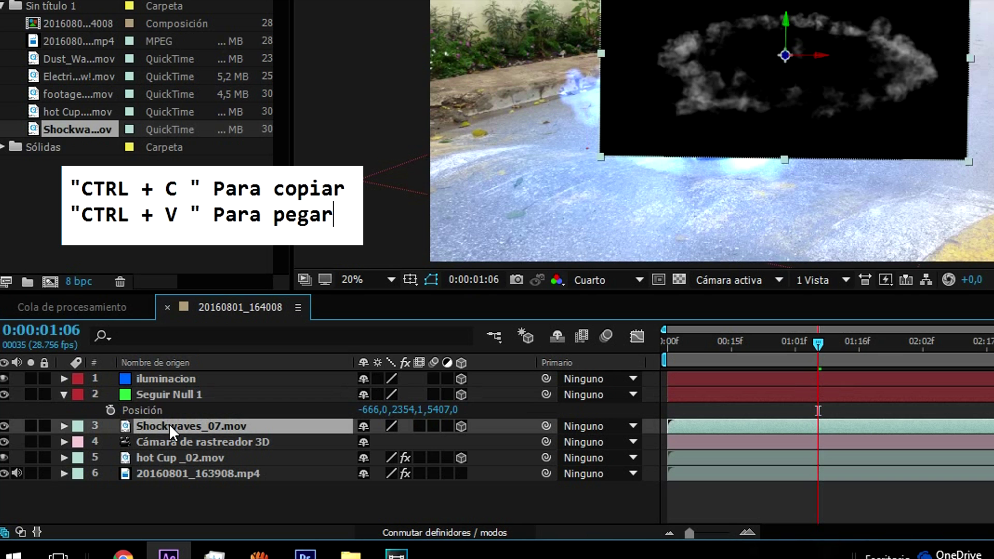
key(ctrl+v)
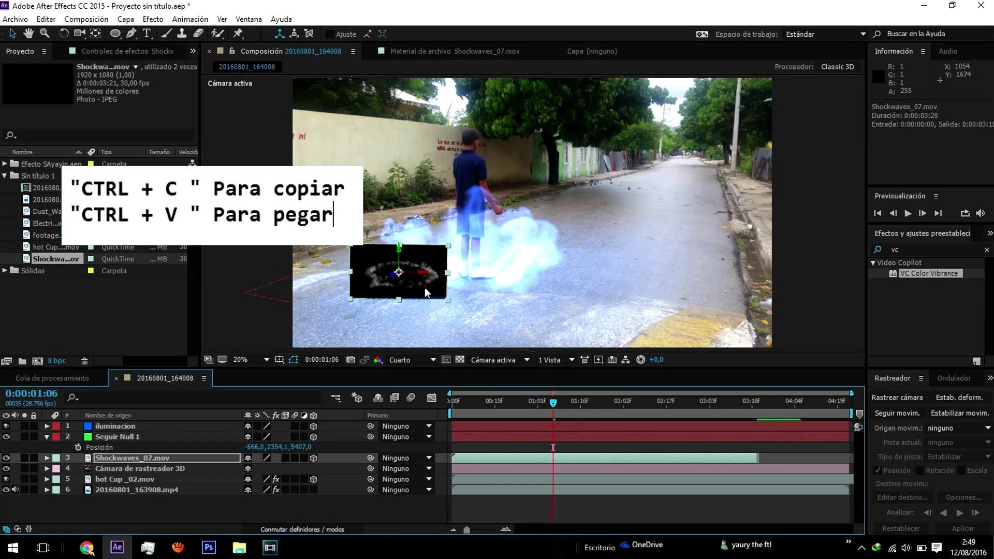
Step: Scale the shockwave layer to 376% under the boy's feet, undoing a trial tilt
drag(425, 288, 501, 283)
key(s)
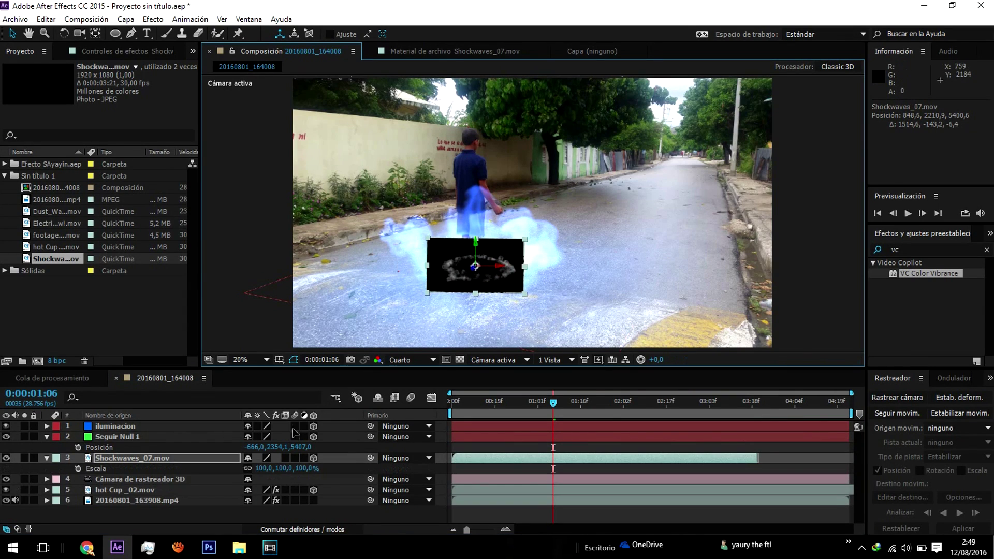
drag(263, 468, 518, 290)
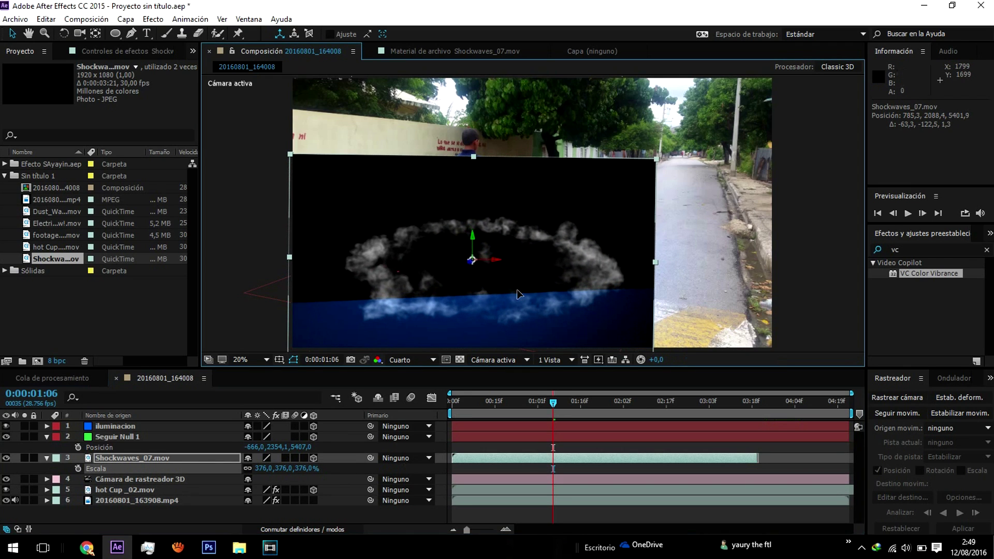
key(w)
drag(517, 290, 517, 287)
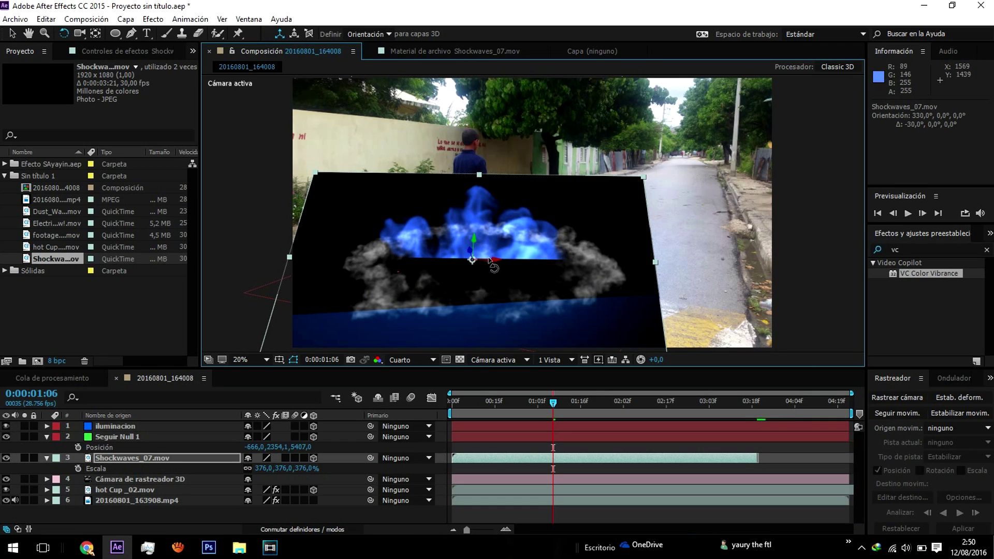
key(ctrl+z)
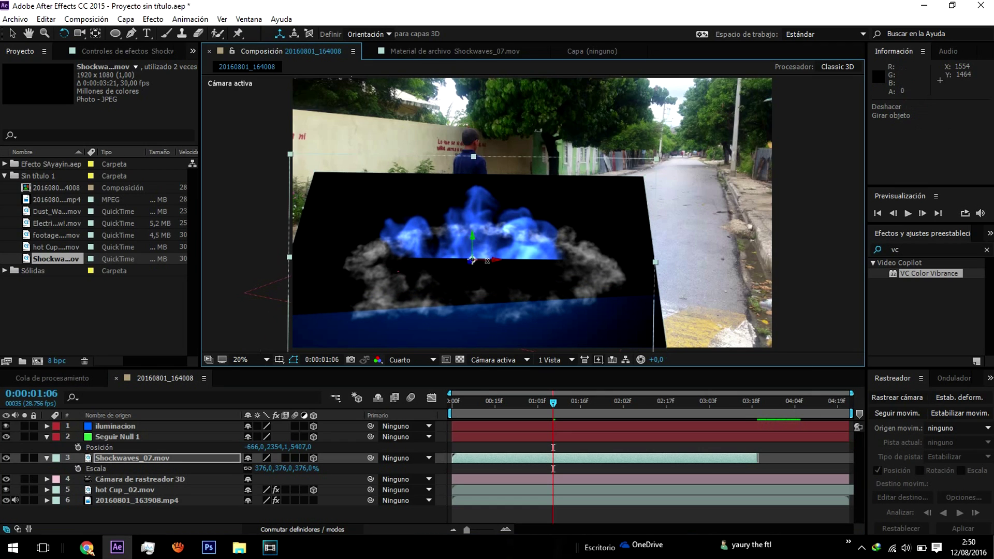
key(v)
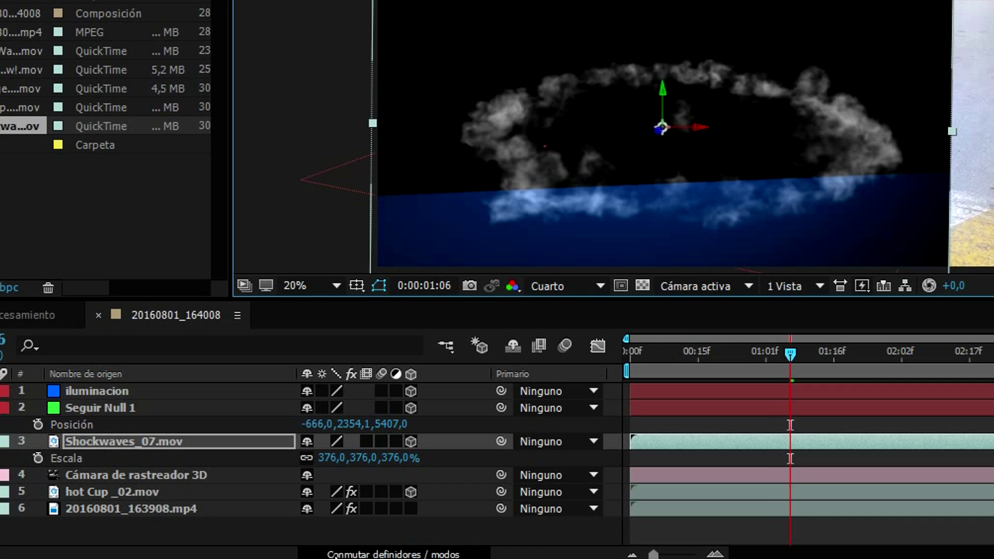
Step: Set the shockwave layer to Añadir blending and centre the ring around the boy's feet
key(F4)
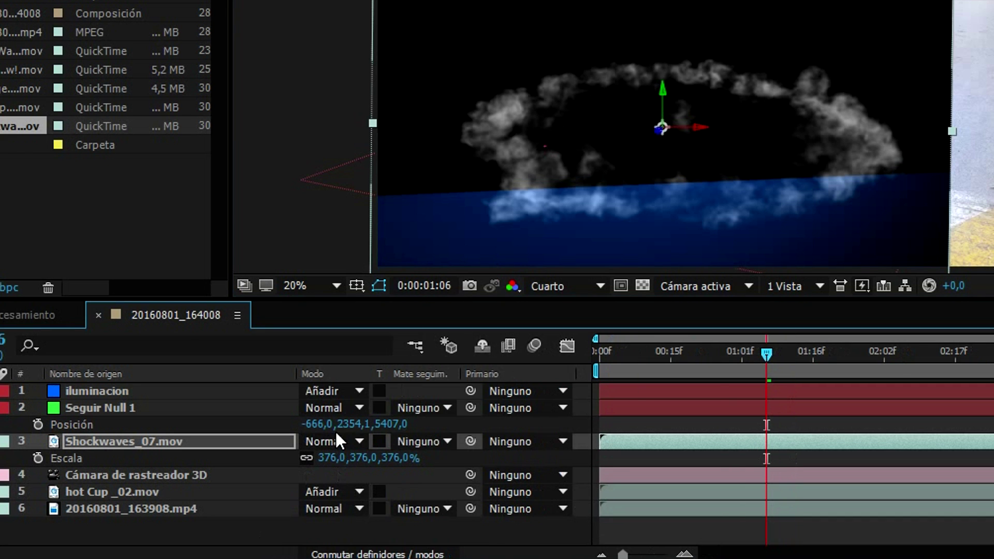
click(336, 434)
click(417, 21)
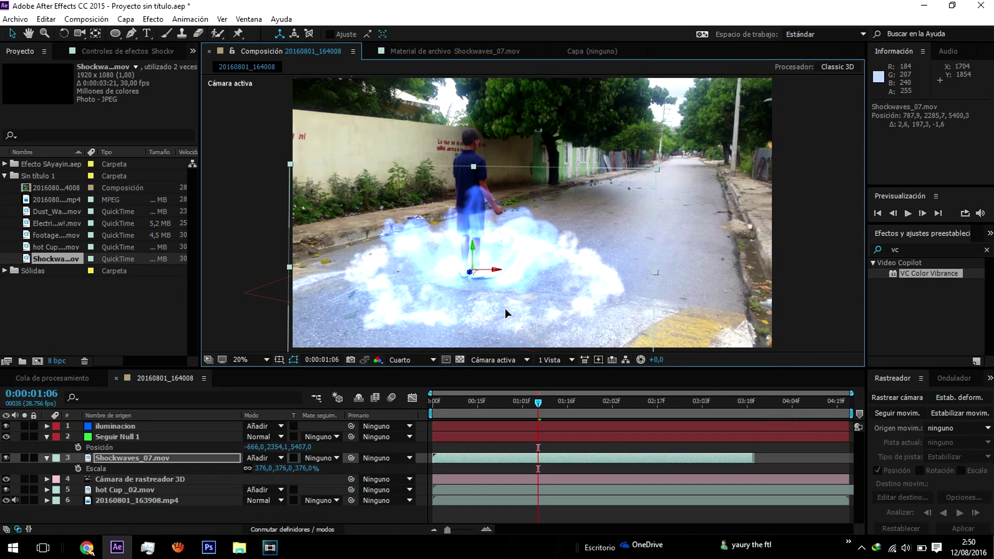
drag(505, 308, 504, 315)
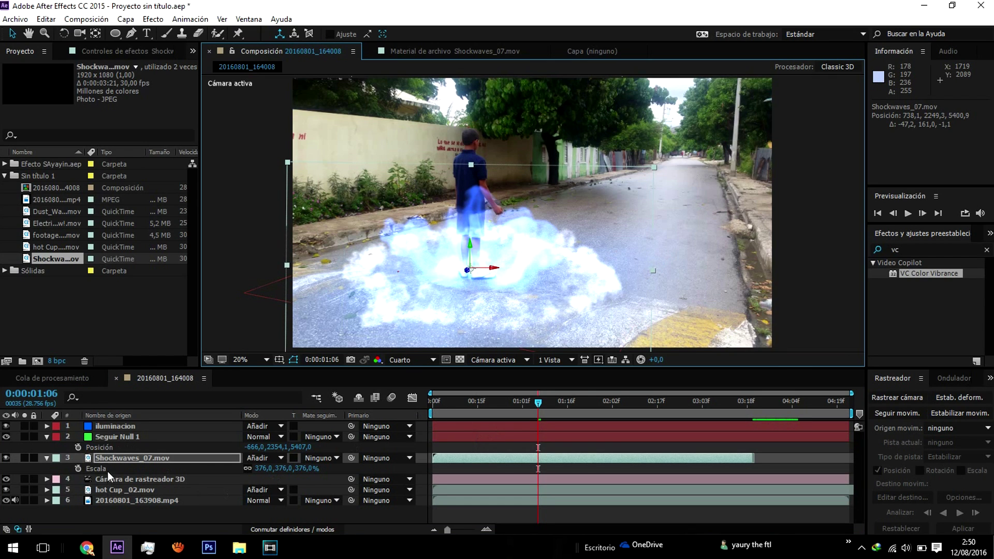
drag(927, 273, 602, 461)
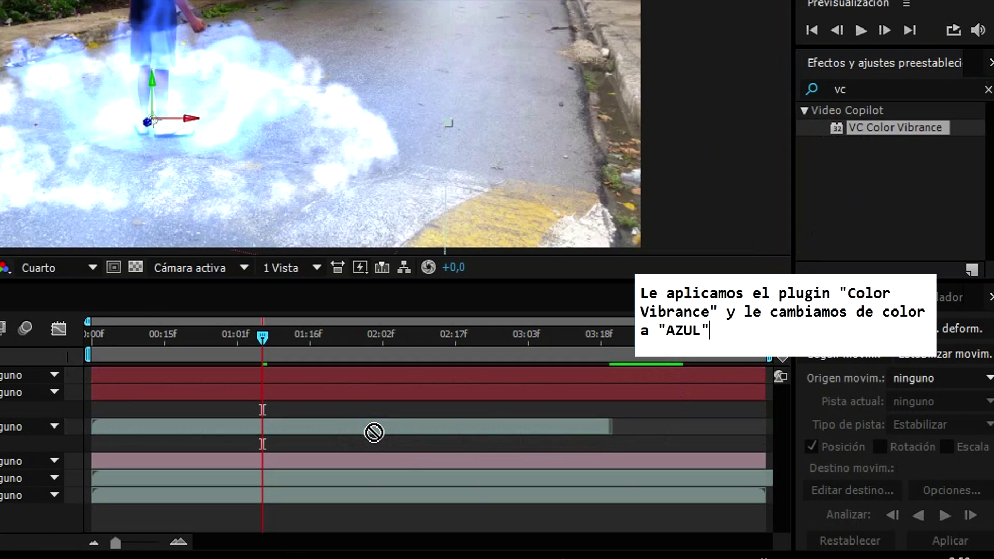
Step: Tint the shockwave smoke blue 0066FF with VC Color Vibrance and preview from the start
drag(374, 432, 550, 374)
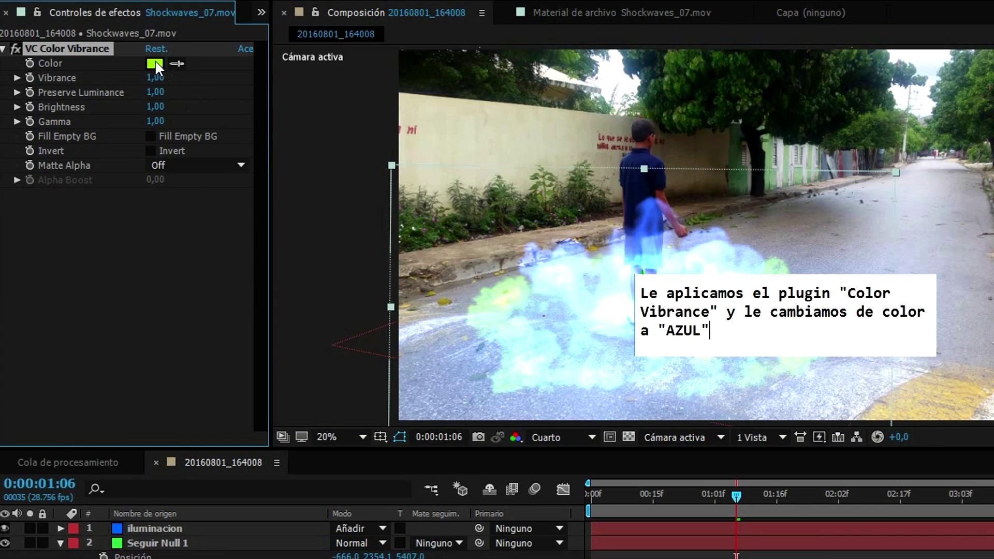
click(154, 64)
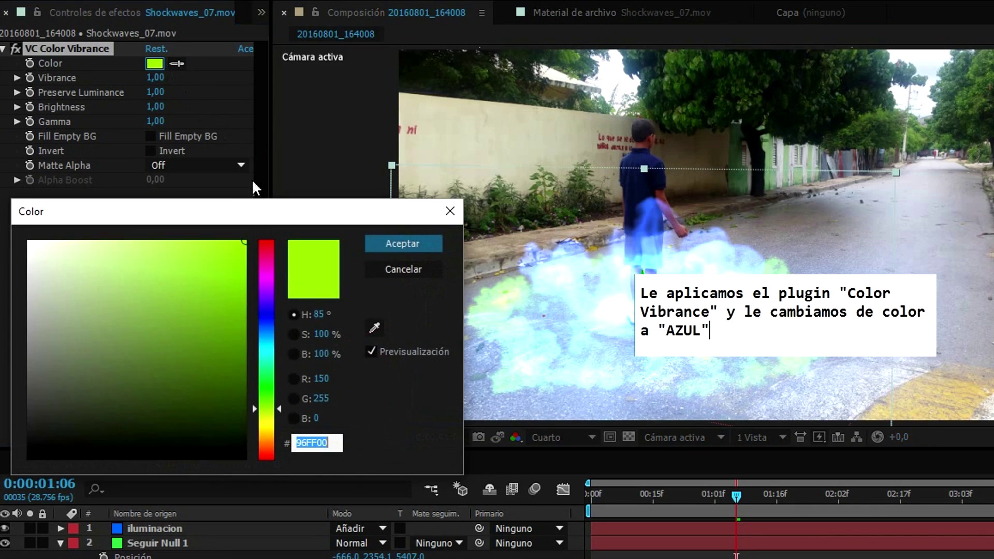
drag(264, 301, 265, 327)
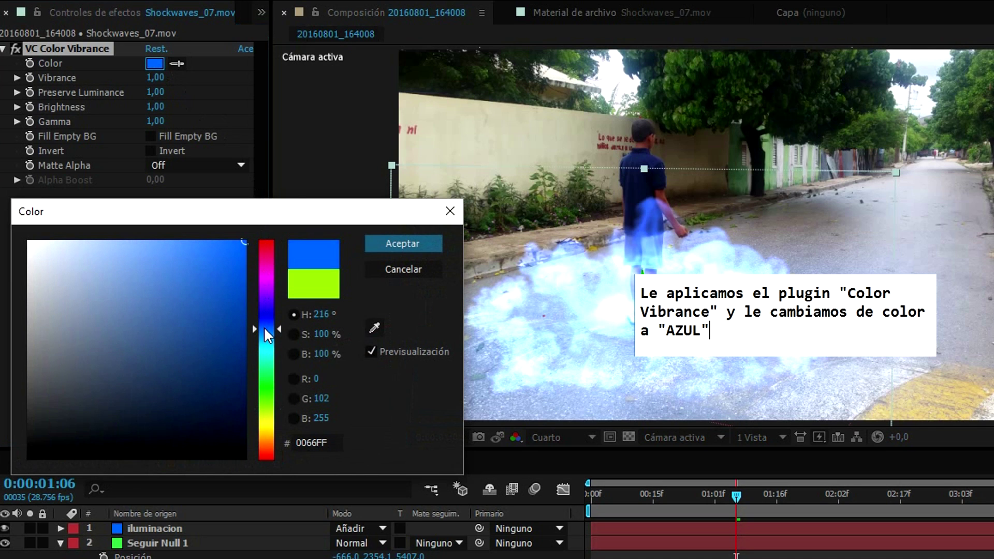
click(422, 243)
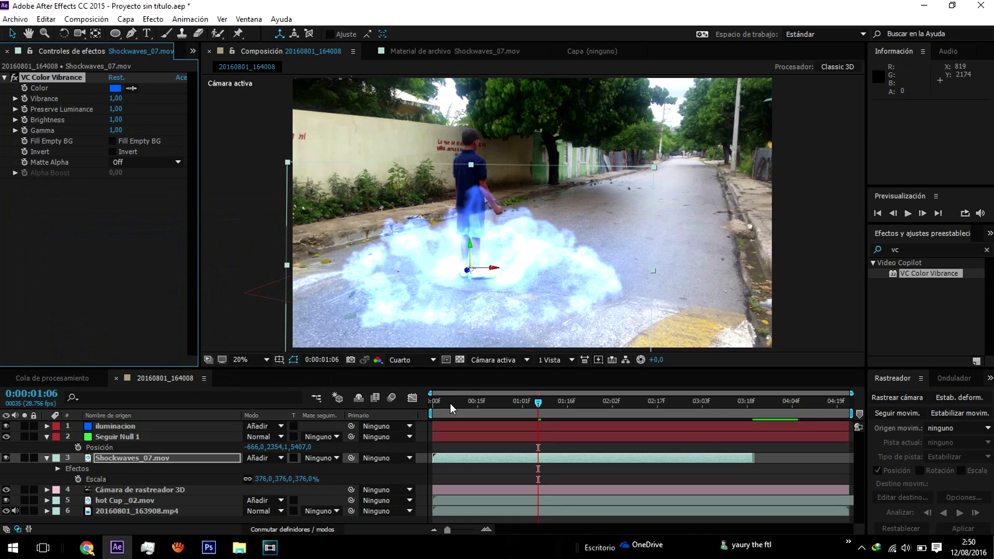
click(441, 404)
key(space)
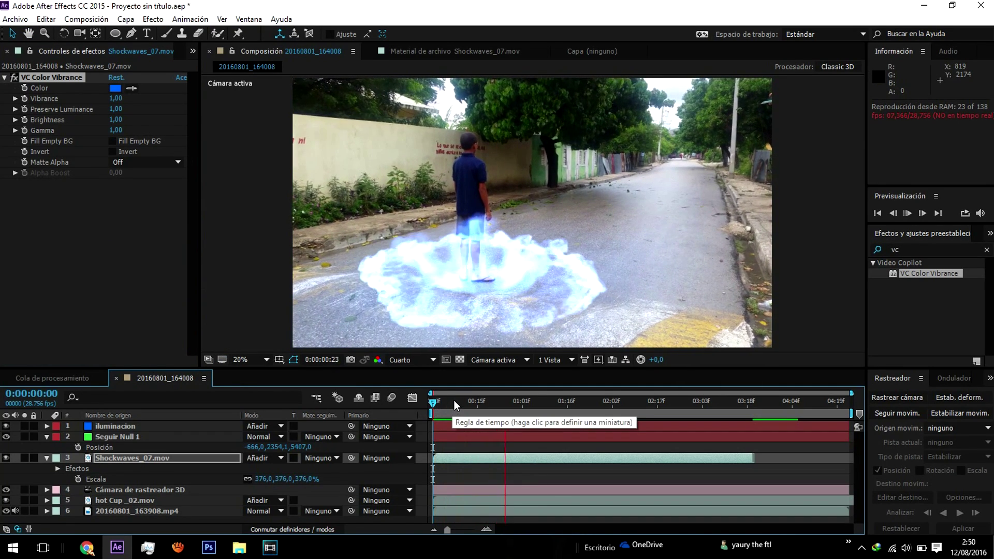
Step: Delay the shockwave clip to start at 0:00:00:09 and nudge the ring slightly left and down
drag(454, 399, 485, 407)
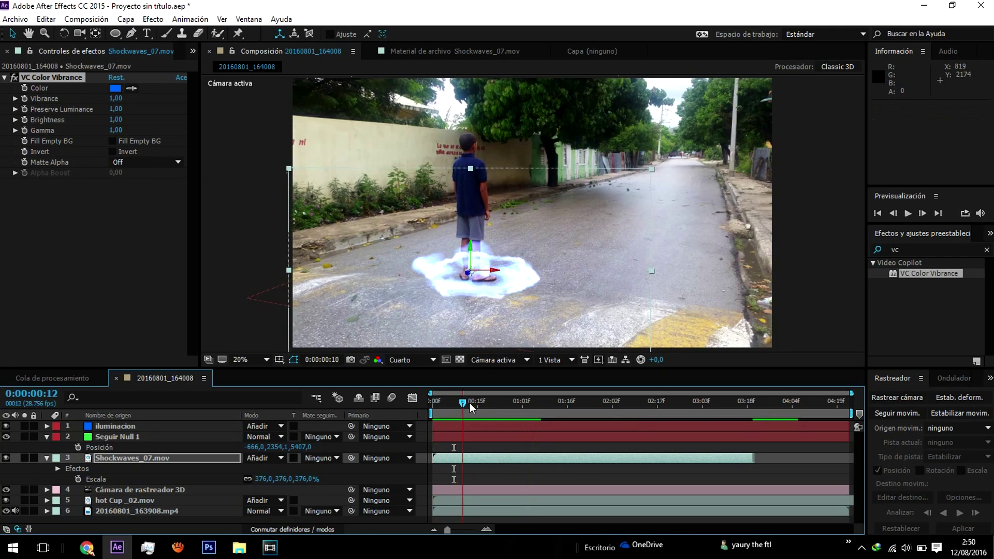
drag(493, 462, 534, 467)
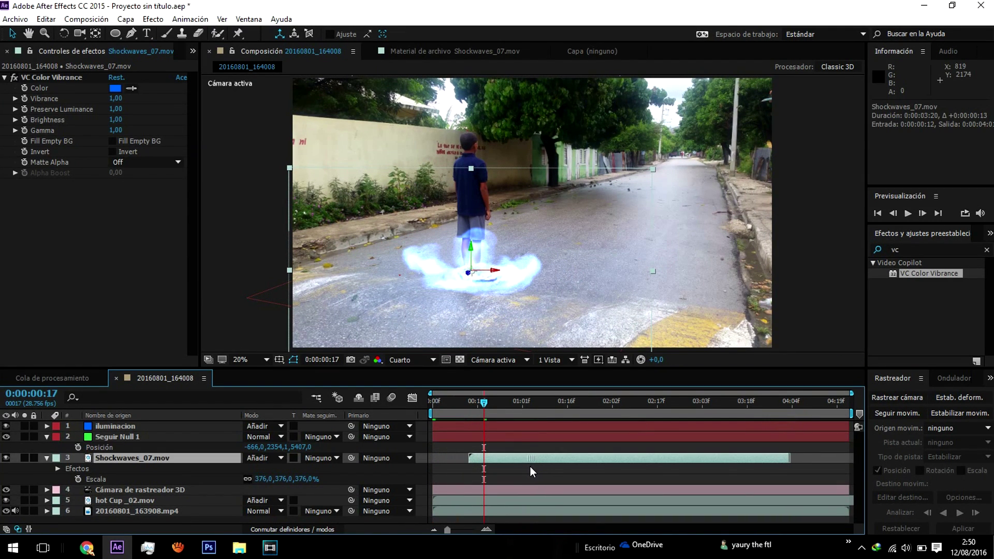
drag(534, 466, 507, 465)
drag(514, 299, 509, 302)
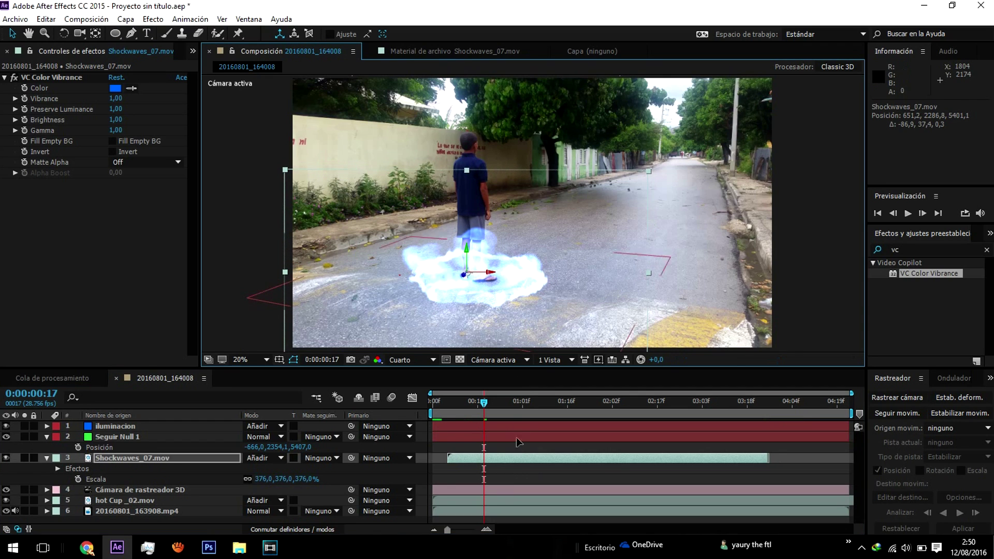
drag(514, 456, 526, 458)
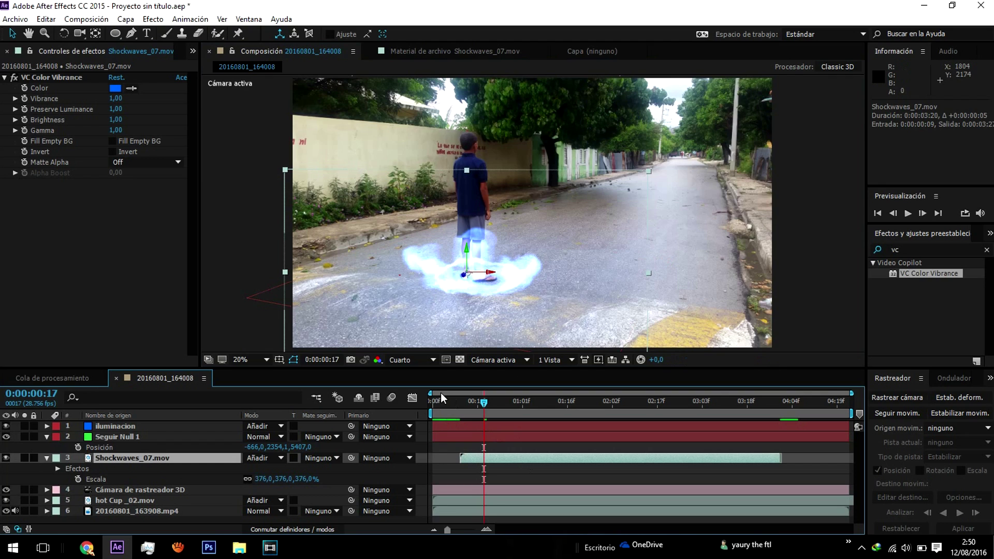
Step: Play the composition from the start to review the shockwave timing
click(431, 401)
key(space)
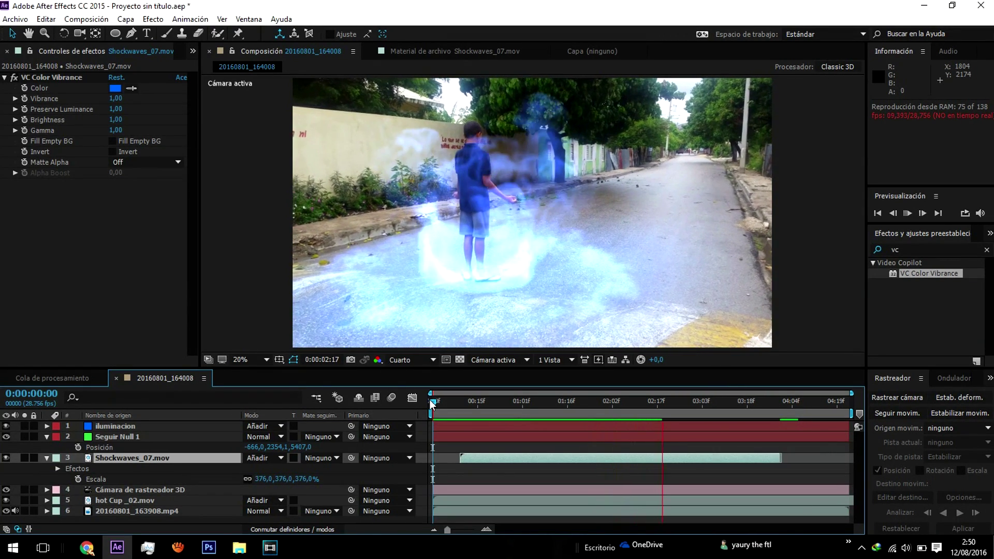
click(906, 216)
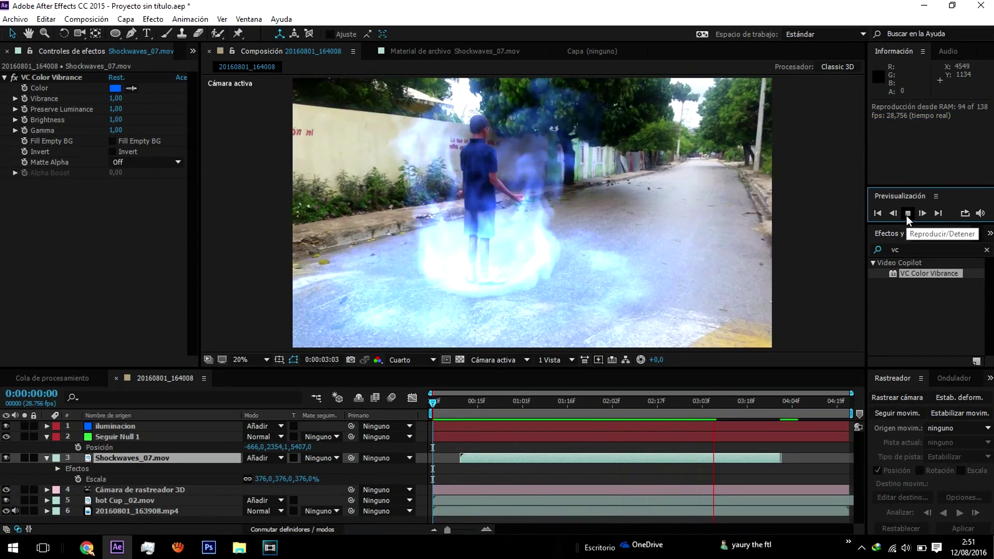
click(906, 215)
Step: Collapse the Shockwaves_07 and Seguir Null 1 properties and return to the Project footage list
click(46, 458)
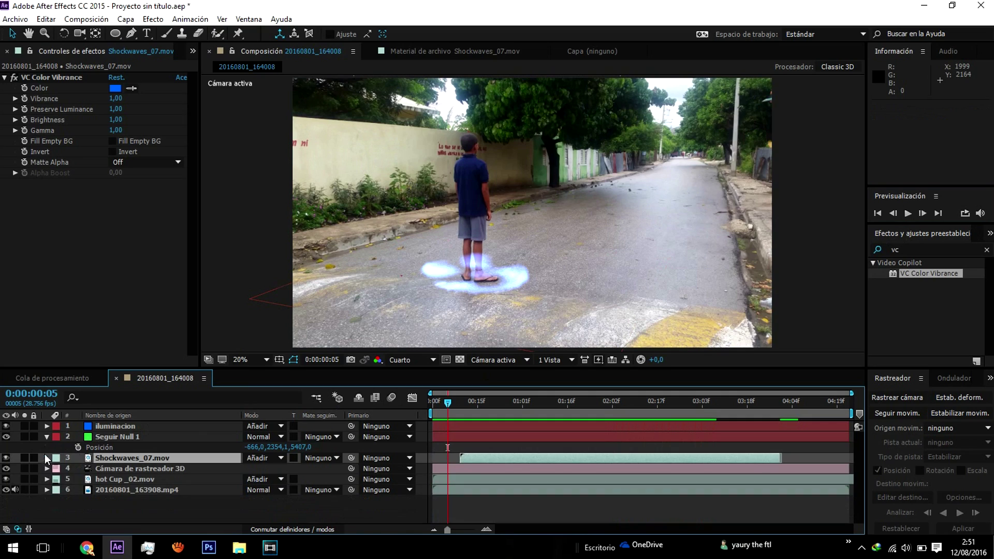
click(45, 436)
drag(521, 401, 488, 412)
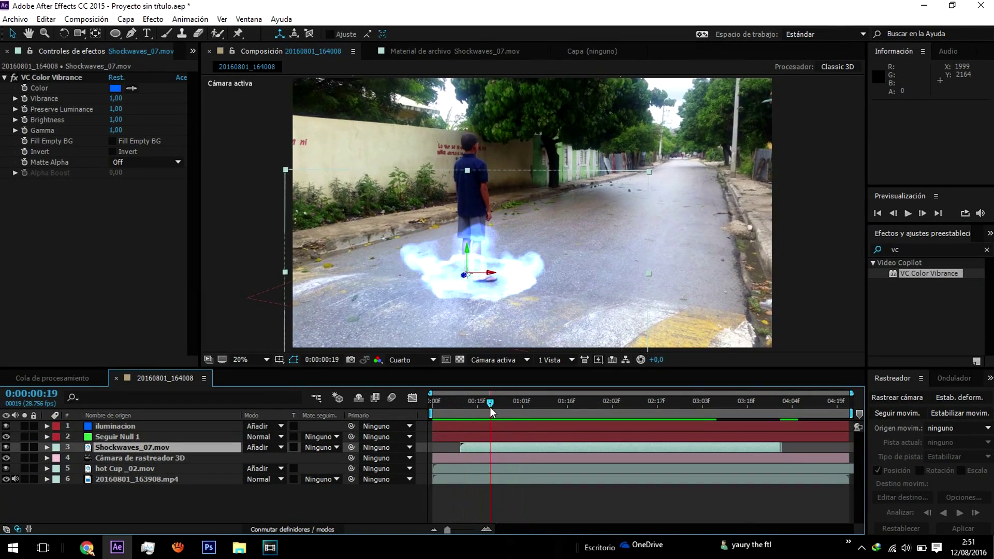
click(195, 53)
click(203, 67)
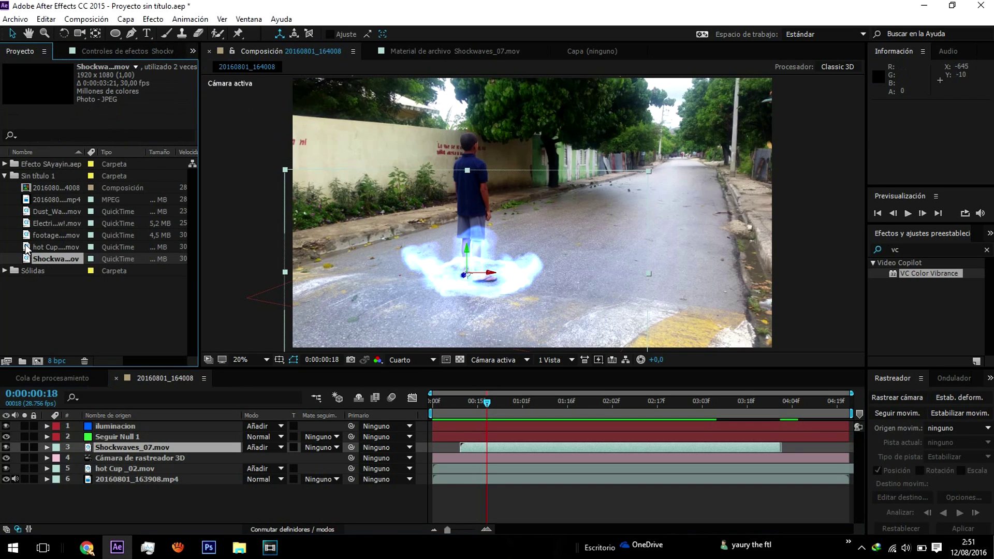
Step: Preview Dust_Wave_05.mov and add it to the composition
double_click(36, 214)
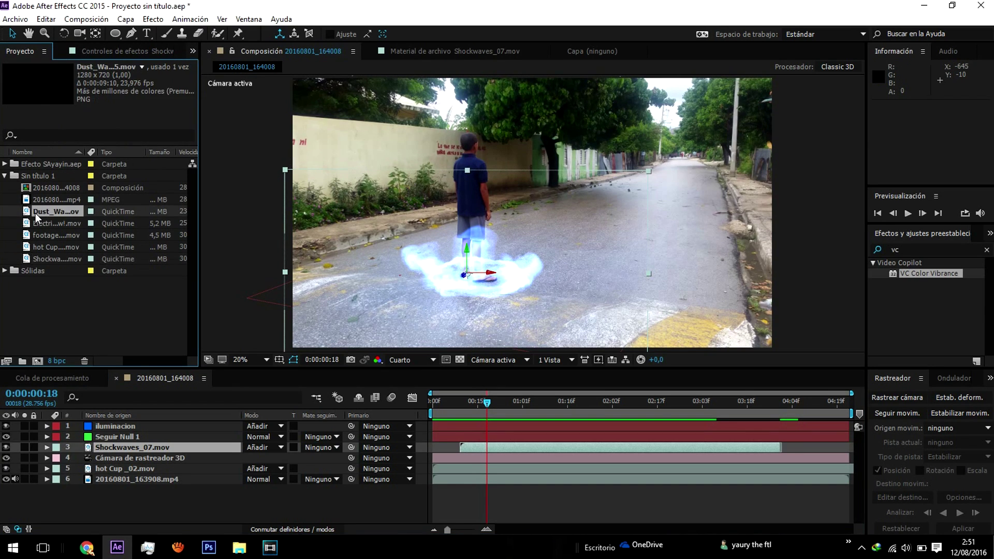
drag(213, 331, 361, 329)
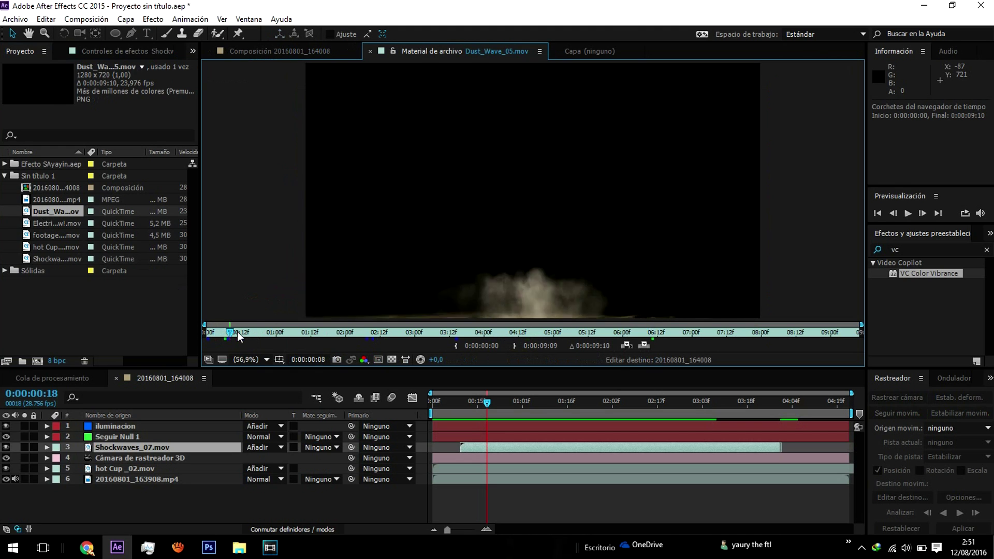
mouse_move(67, 212)
mouse_down()
mouse_move(136, 367)
mouse_move(138, 440)
mouse_up()
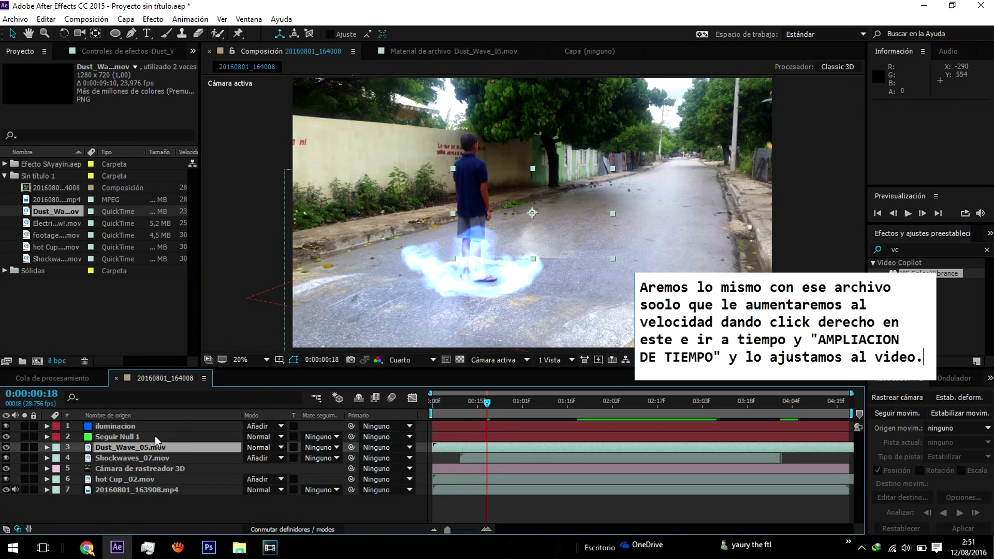
Step: Give Dust_Wave_05.mov the Seguir Null 1 position and scale it to 666%
click(154, 436)
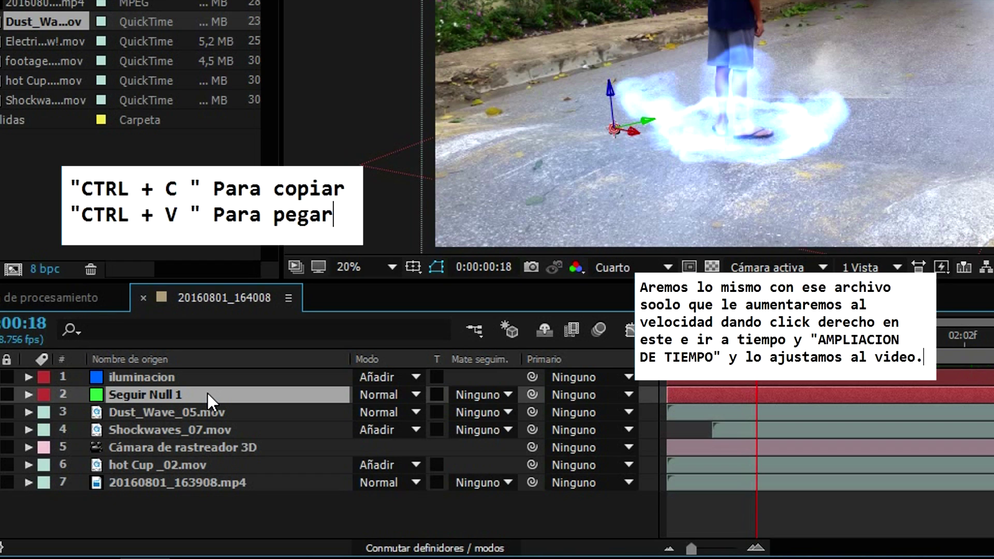
key(p)
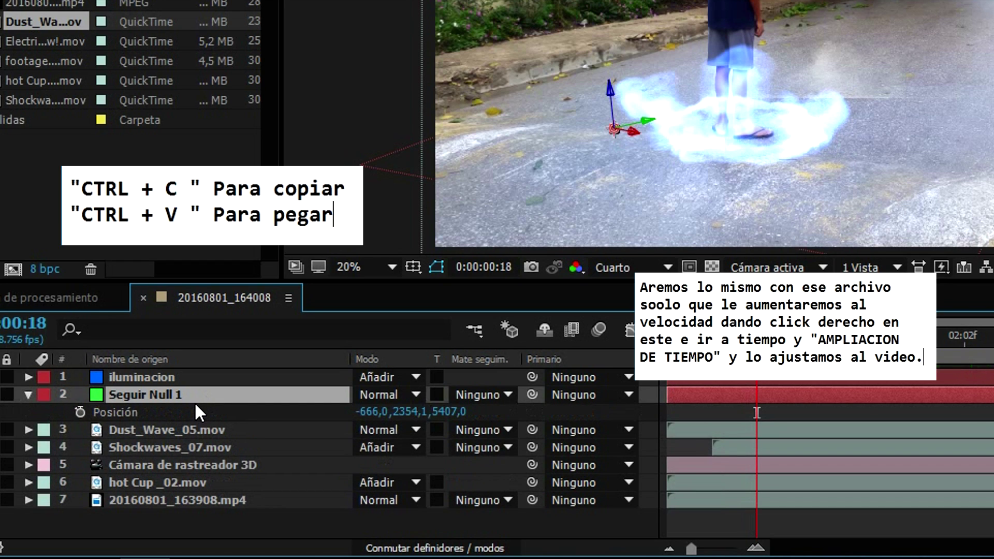
click(196, 410)
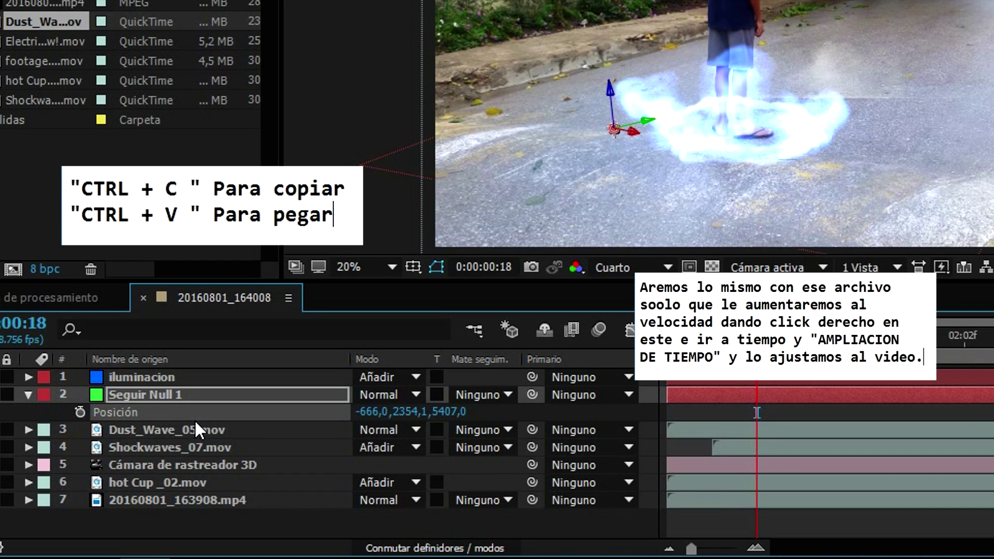
click(194, 427)
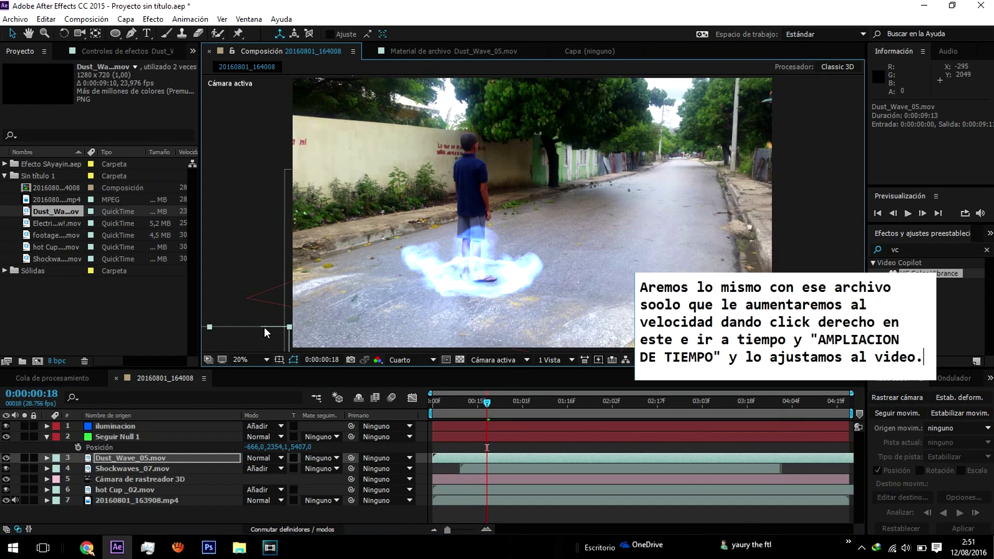
mouse_move(262, 328)
mouse_down()
mouse_move(479, 238)
mouse_move(574, 173)
mouse_up()
key(s)
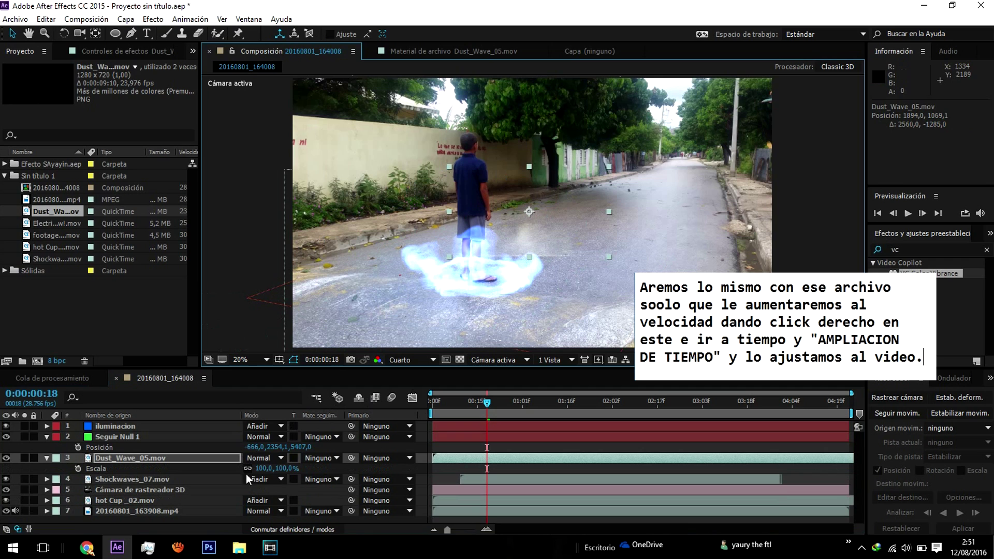
drag(265, 468, 562, 418)
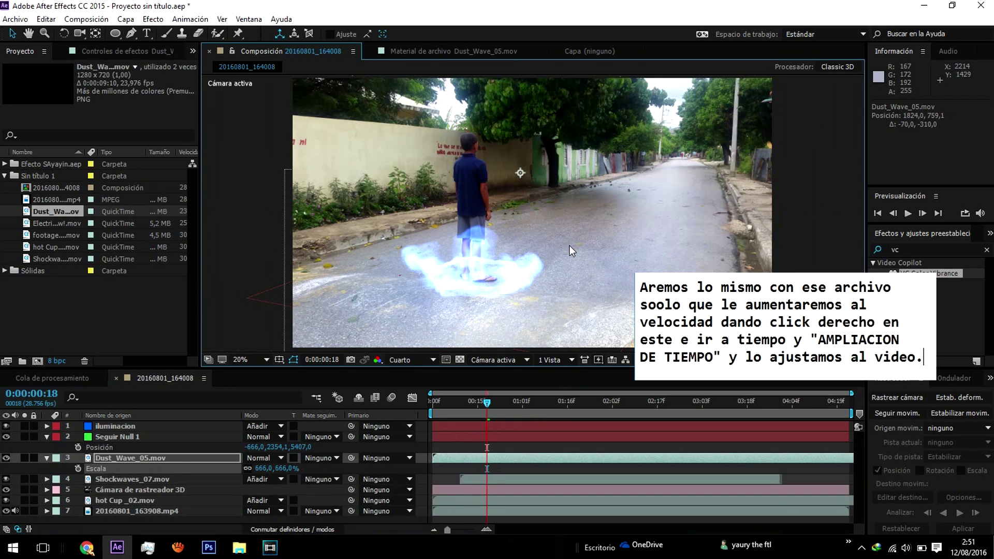
Step: Time-stretch Dust_Wave_05.mov to 40% and slide it to start at 0:00:00:15
right_click(494, 458)
mouse_move(593, 29)
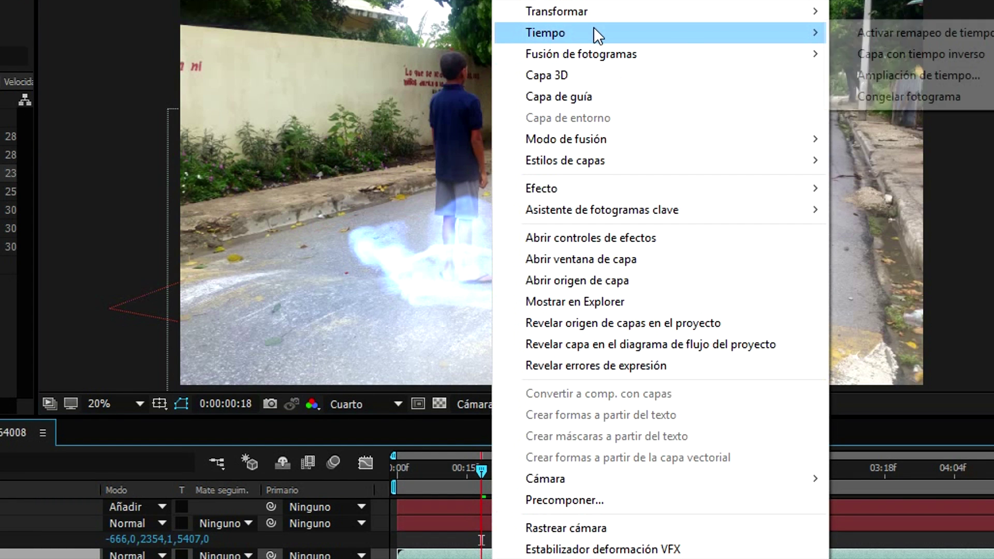
click(906, 74)
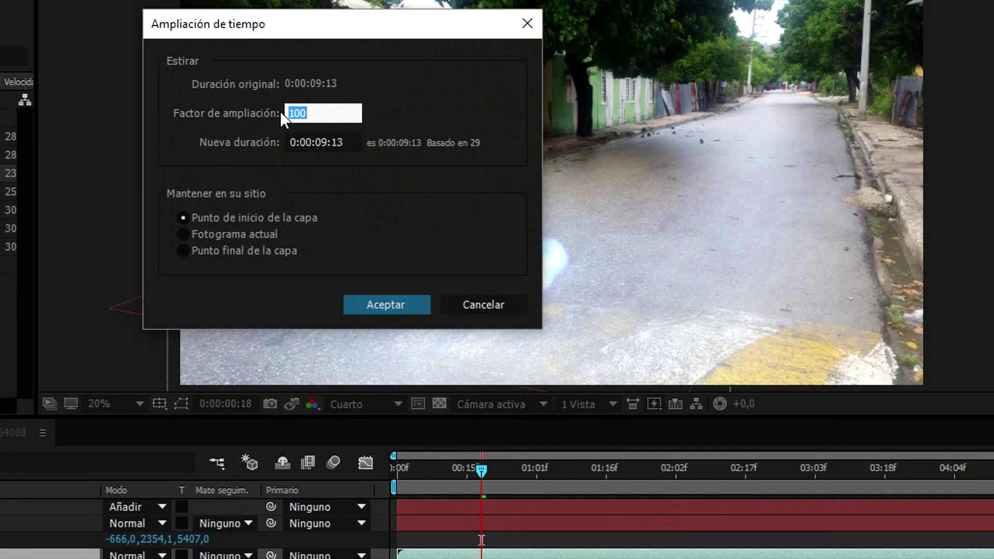
text(40)
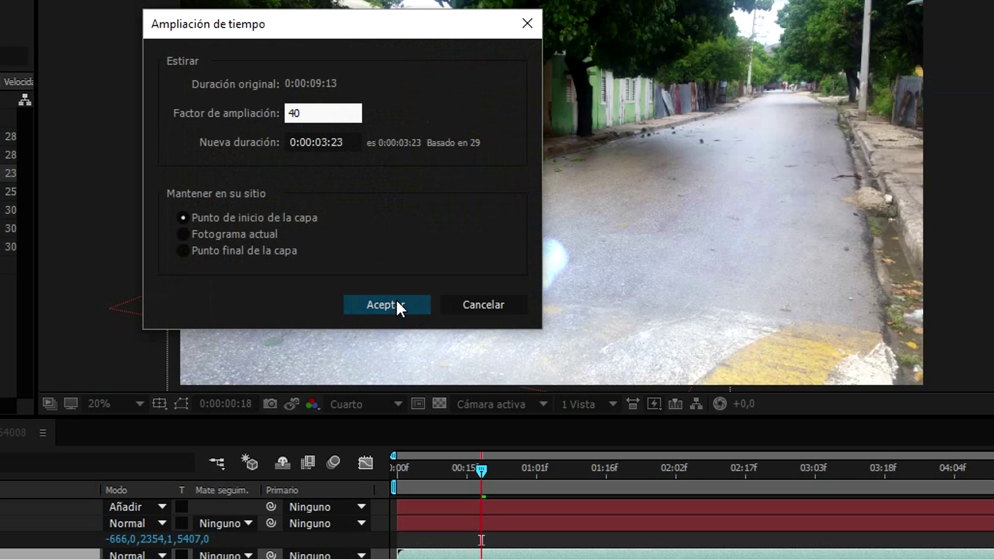
click(399, 306)
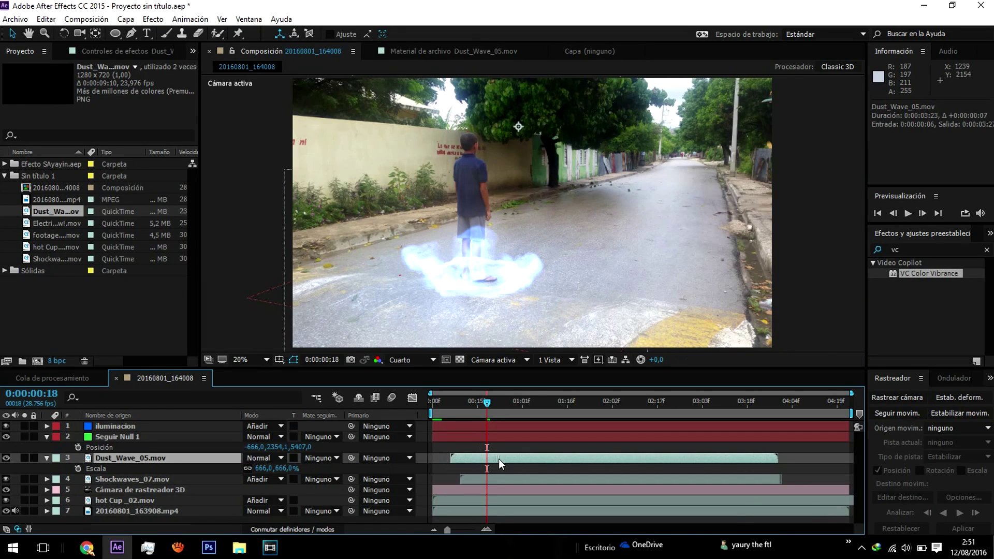
drag(499, 459, 516, 463)
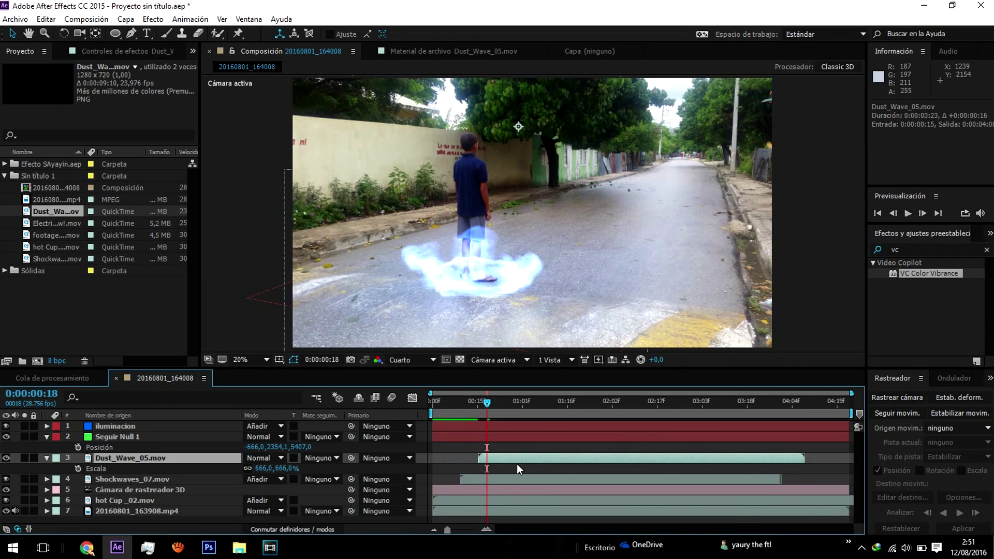
Step: Preview the composition from the start to check the dust eruption around the boy
click(435, 401)
key(space)
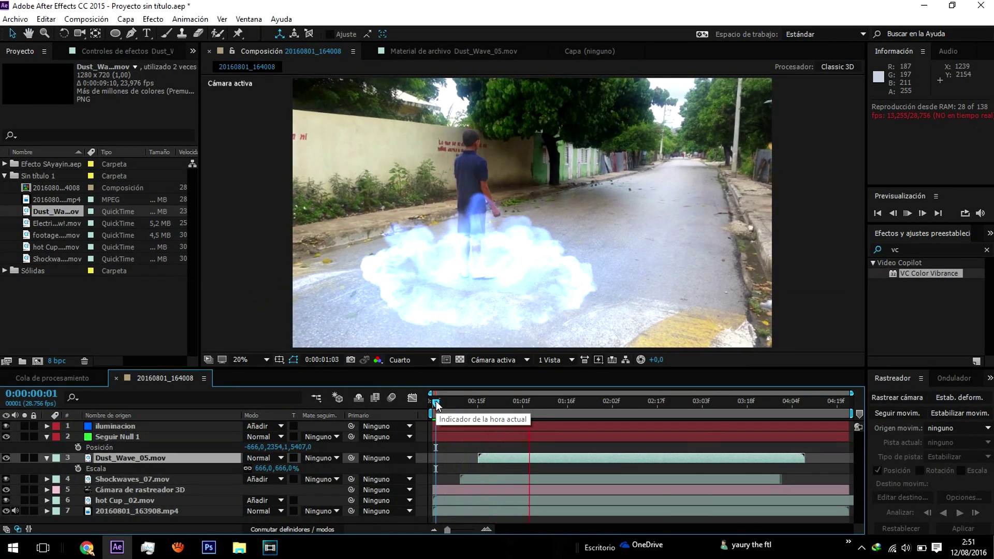
click(911, 214)
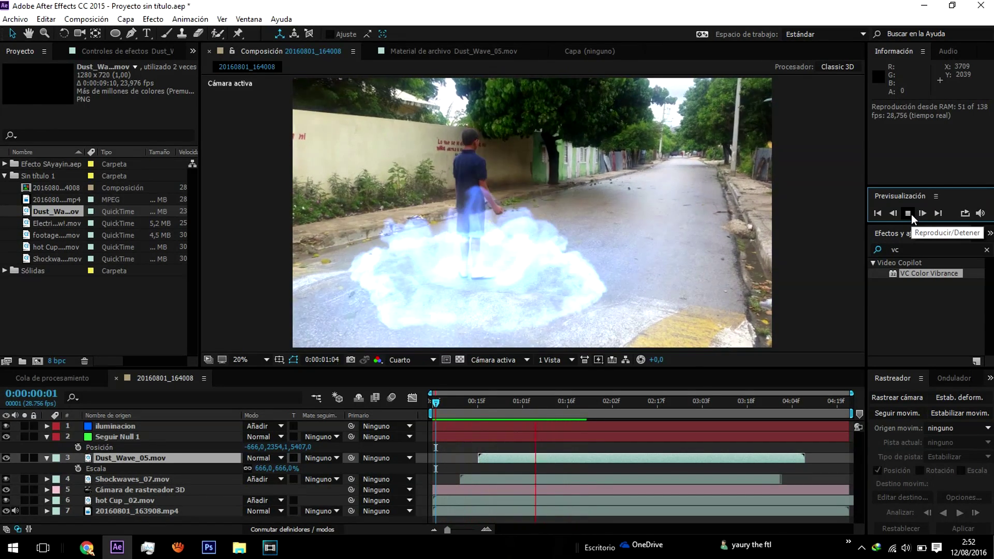
click(910, 215)
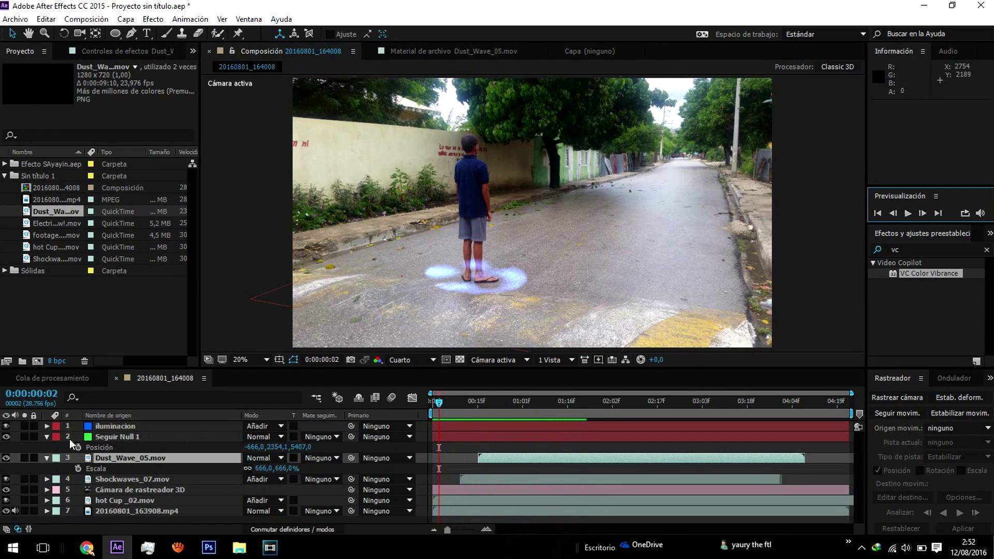
Step: Collapse the null's position and dust layer's scale properties and move to frame 19
click(49, 436)
click(45, 448)
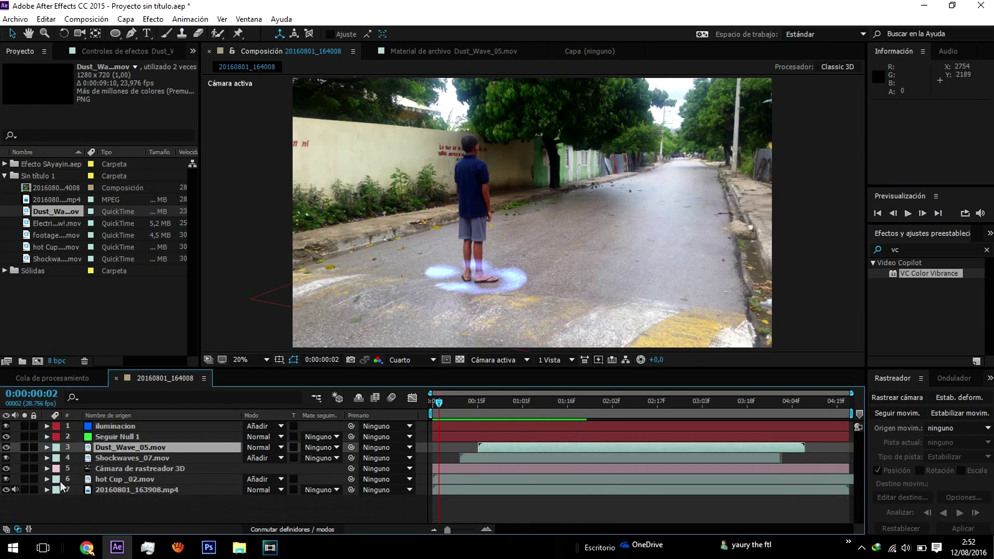
mouse_move(440, 405)
mouse_down()
mouse_move(487, 409)
mouse_move(468, 405)
mouse_up()
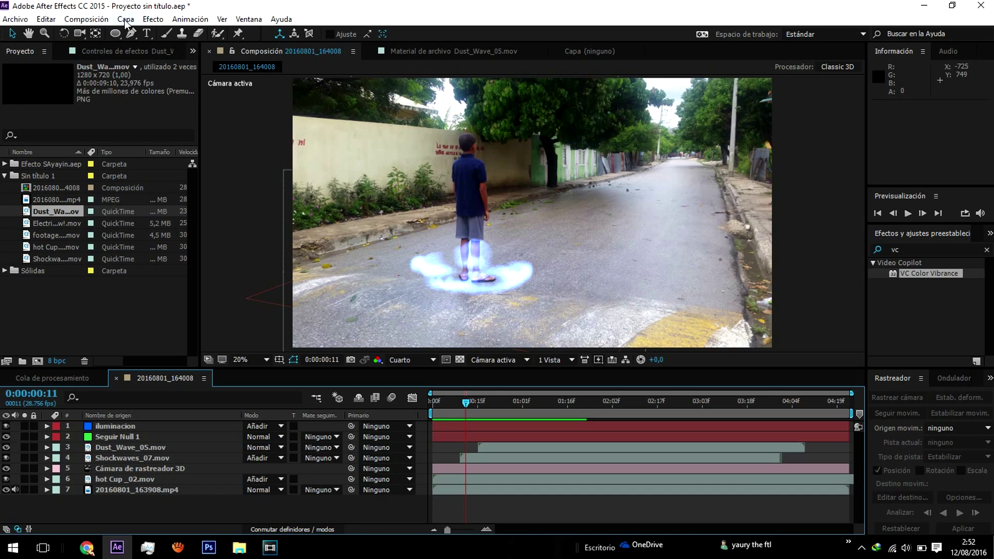
Step: Apply Heat Distortion to the street footage with Distortion Amount 30 and Heat Amount 100
click(136, 494)
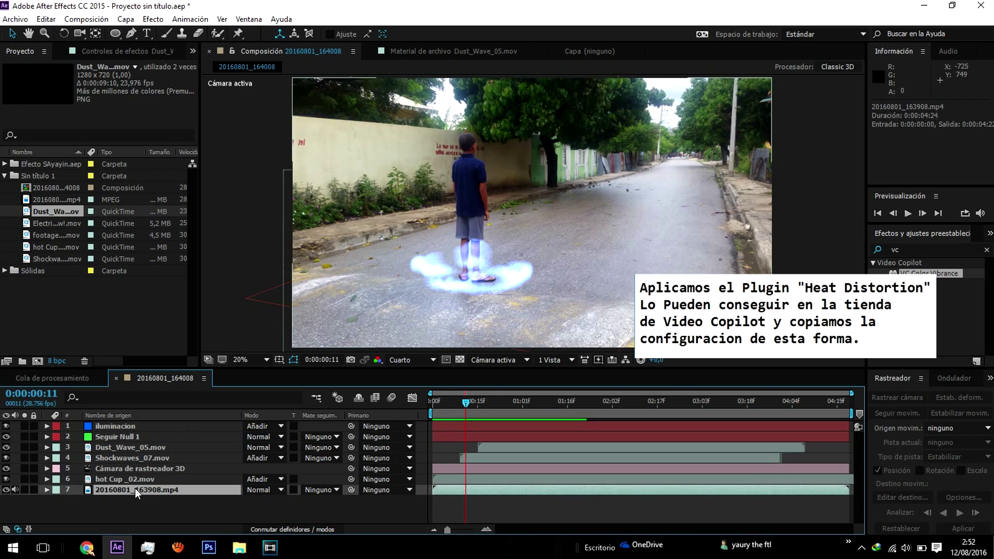
click(159, 25)
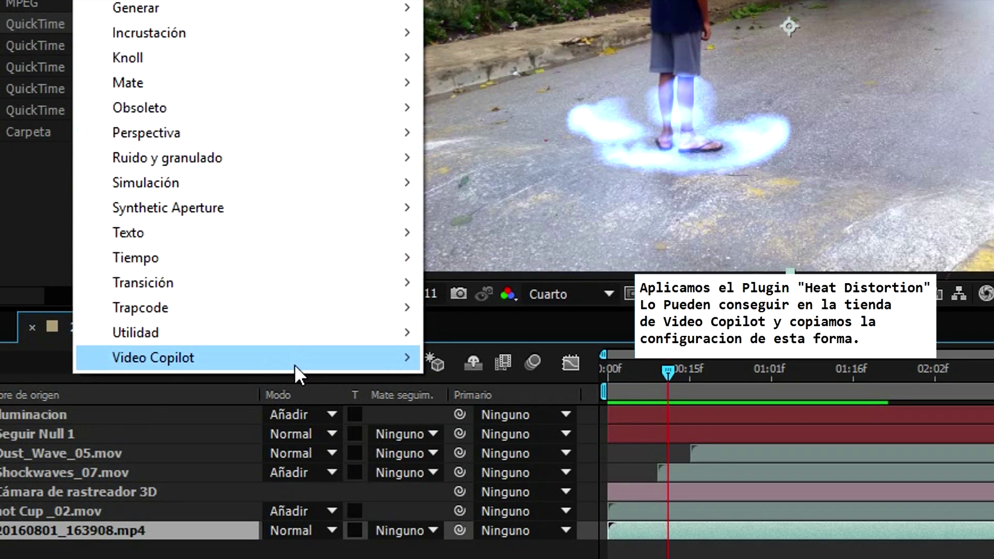
mouse_move(294, 365)
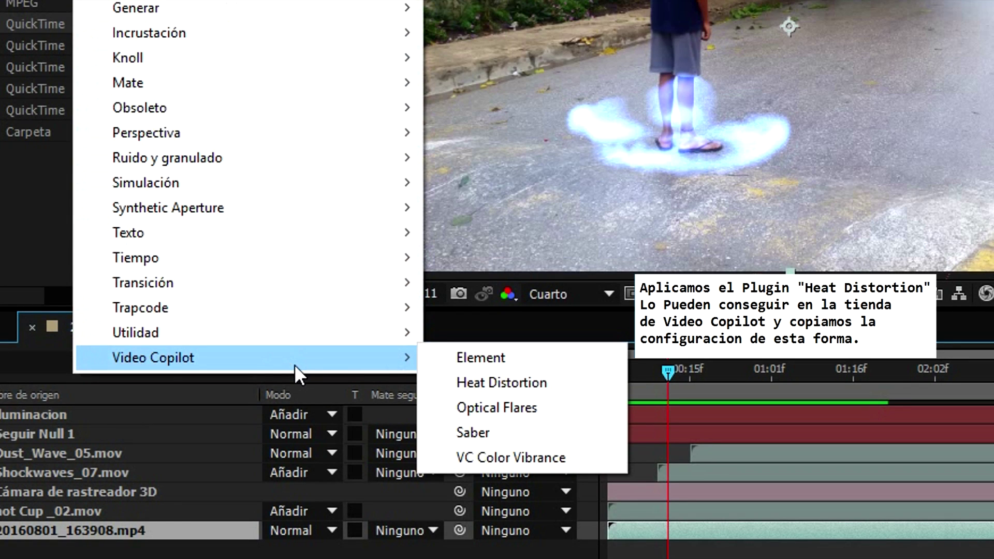
click(490, 387)
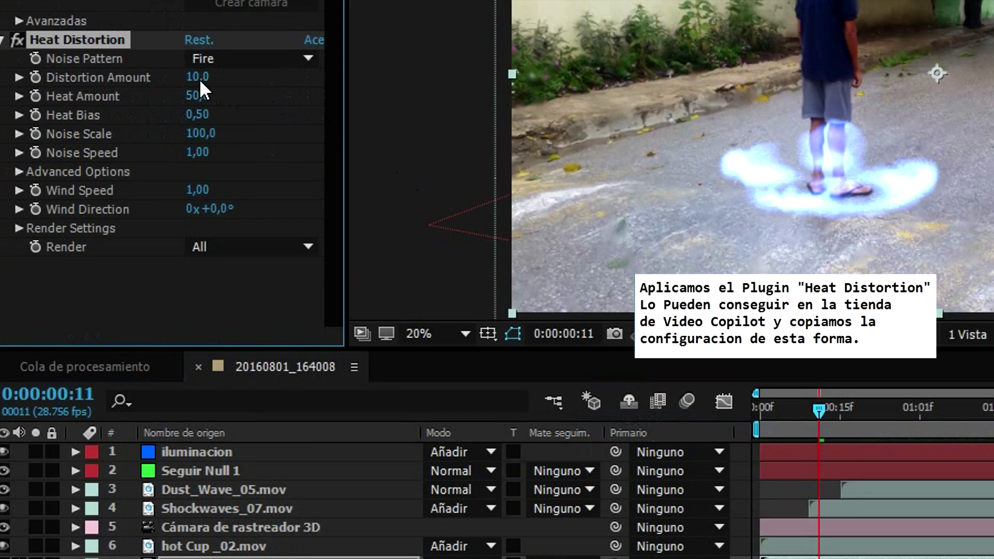
click(119, 215)
text(30)
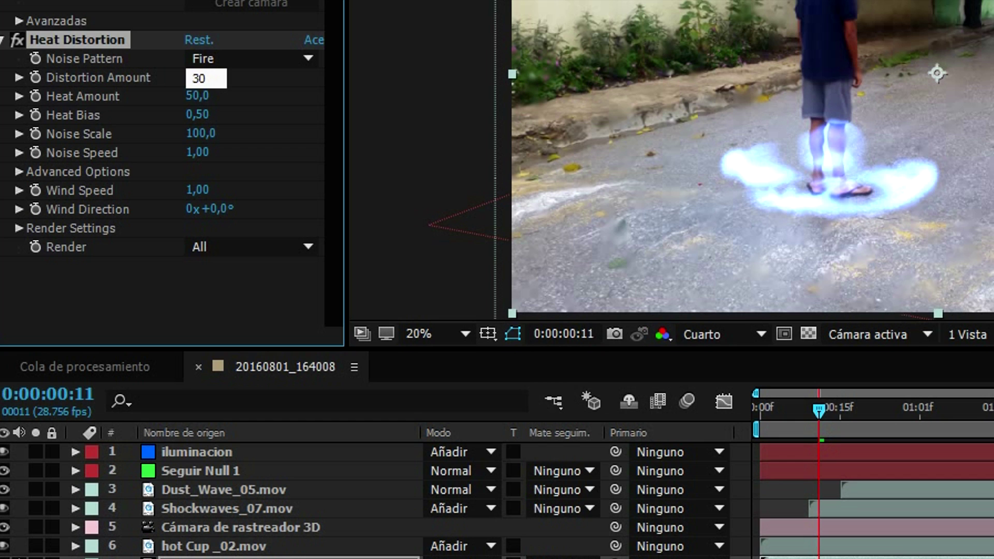
key(Return)
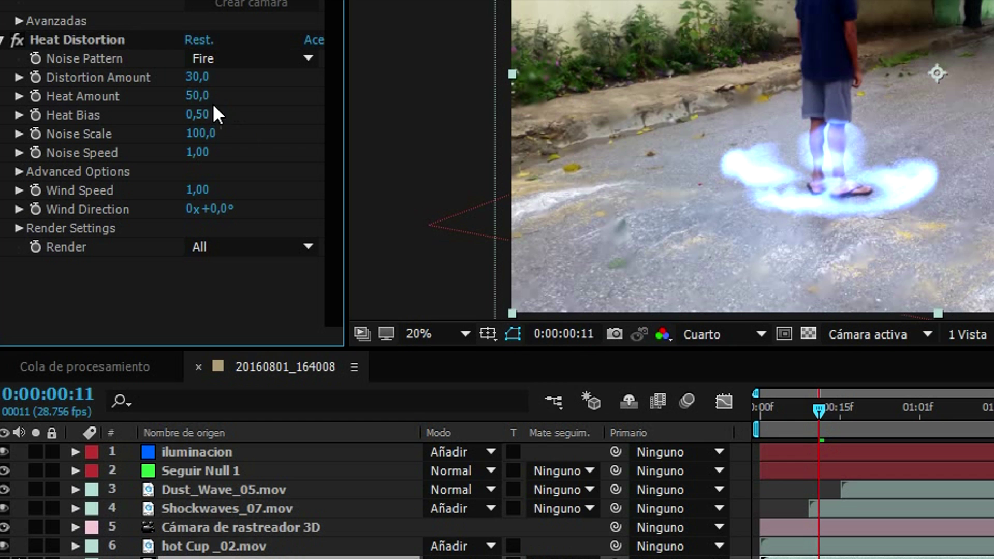
click(196, 98)
text(150)
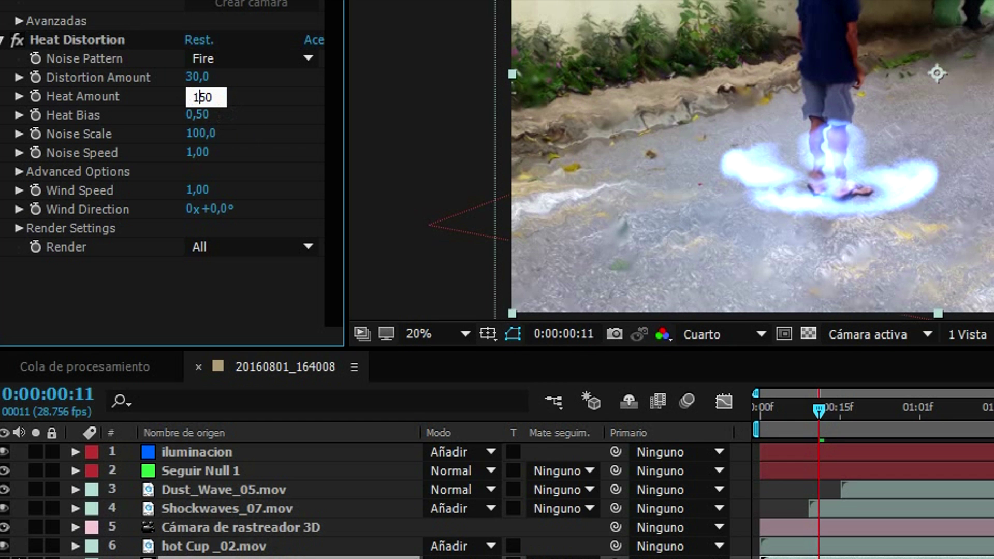
key(Return)
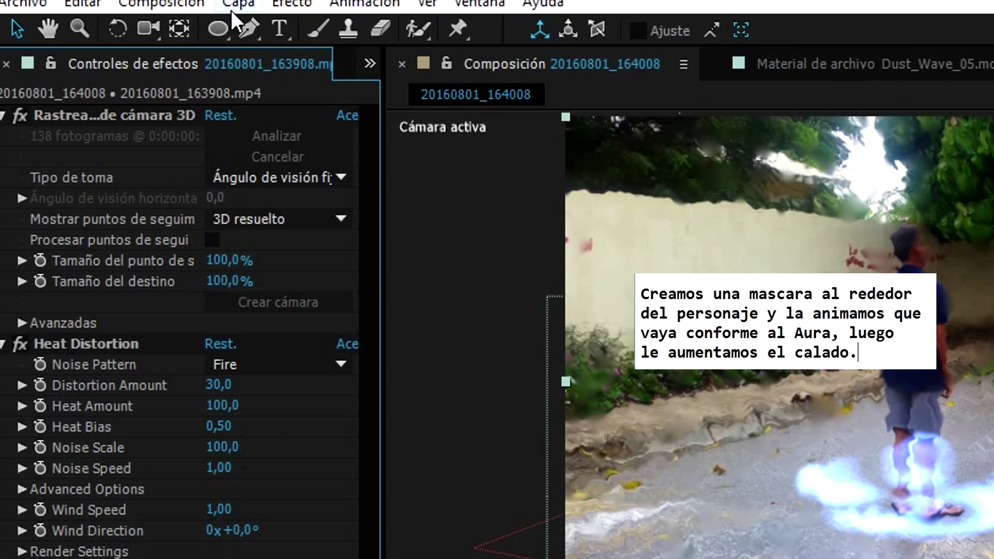
click(219, 29)
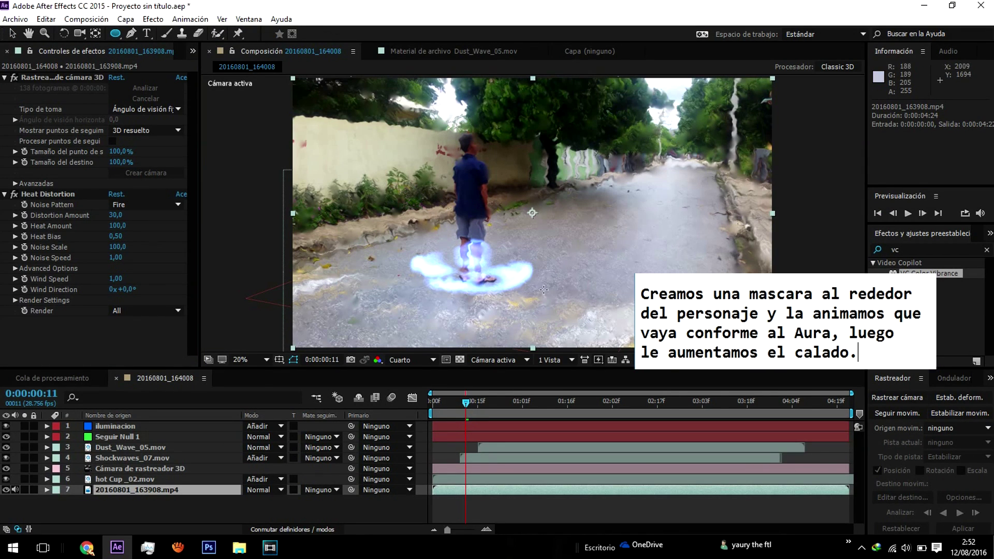
Step: Draw an ellipse mask around the boy, stretched up past the top of the frame
click(117, 32)
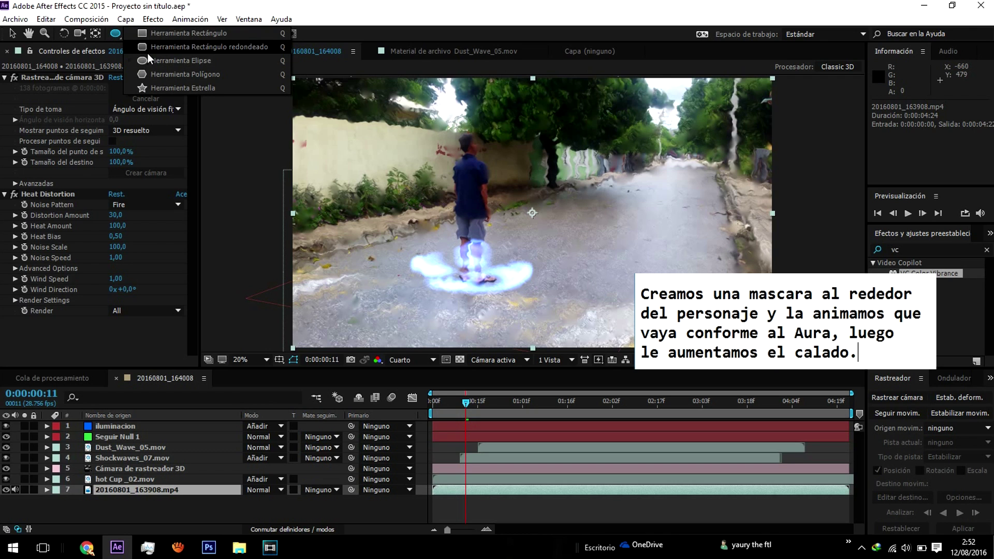
click(154, 61)
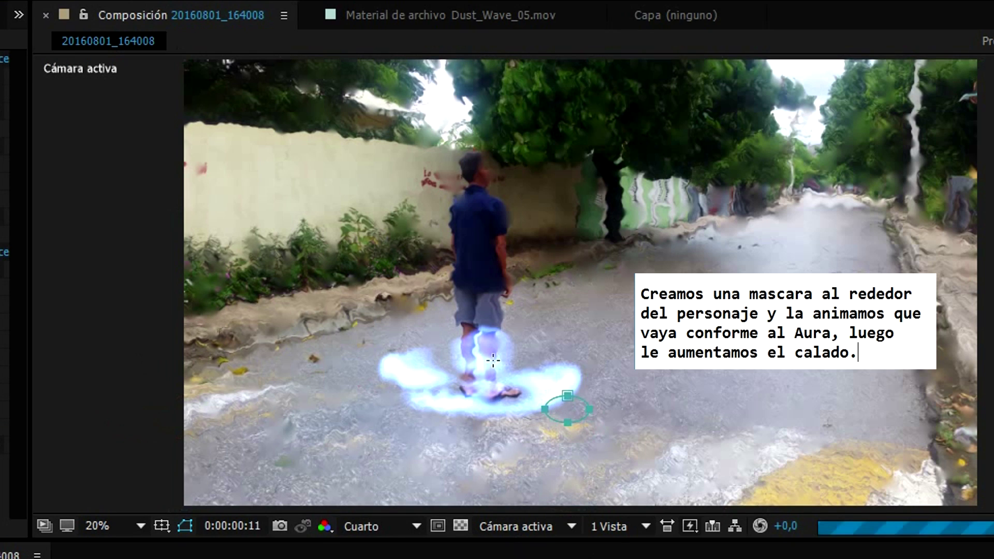
drag(477, 260, 428, 201)
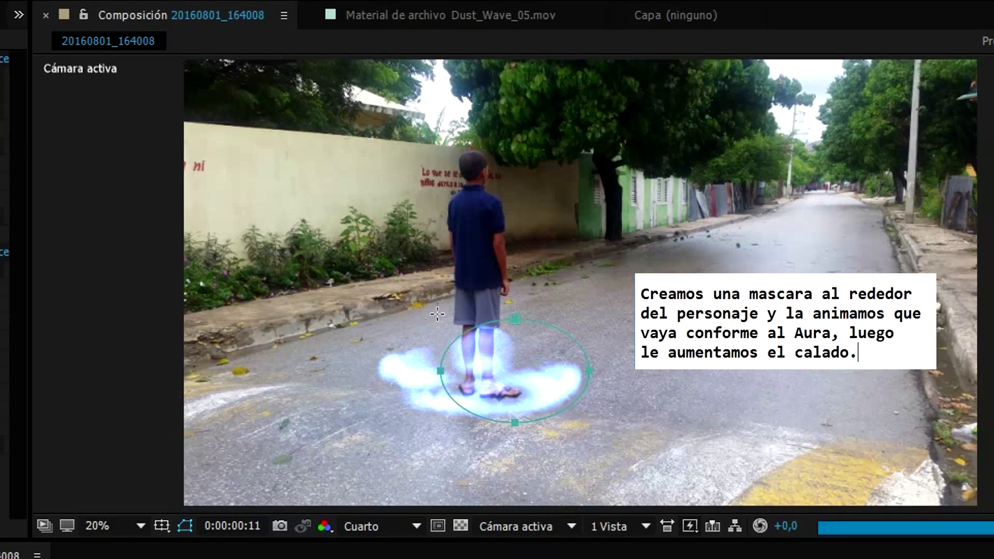
drag(407, 264, 359, 5)
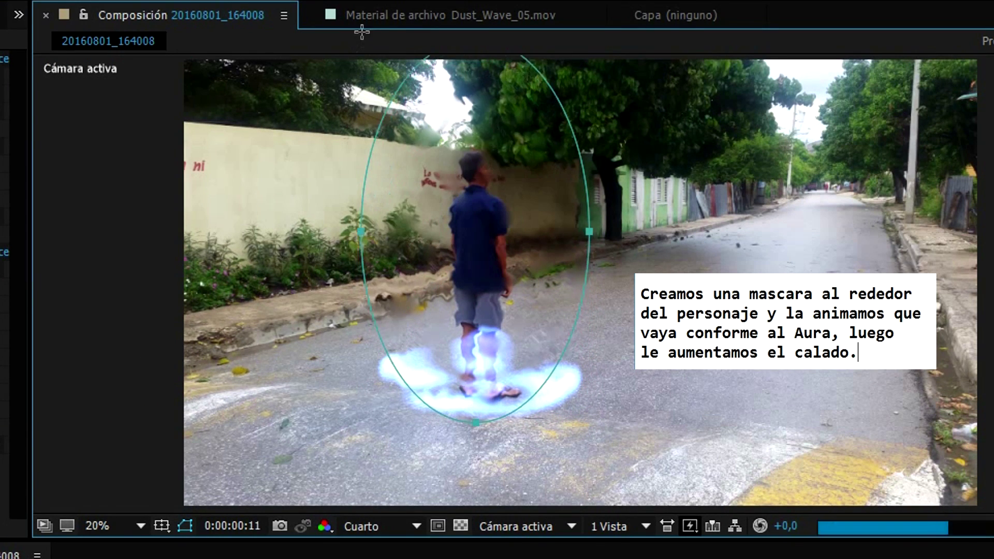
drag(360, 4, 363, 0)
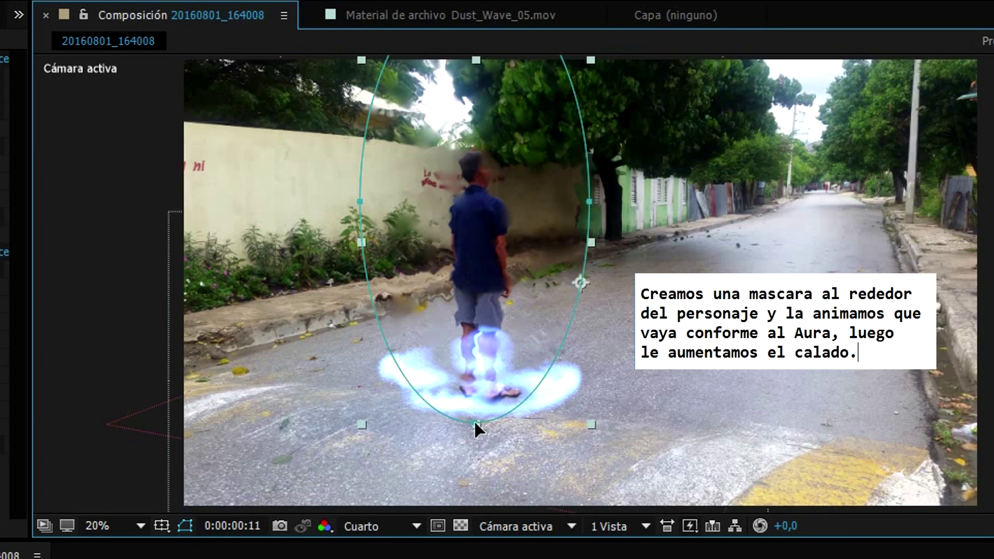
Step: Drag the mask's bottom, sides and upper-left curve outward into a tall U shape
drag(474, 422, 477, 445)
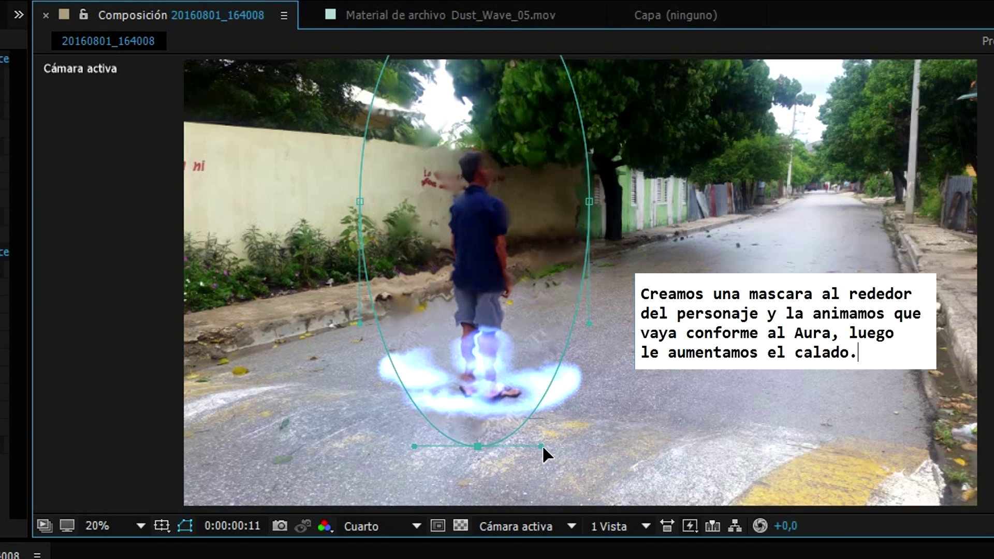
drag(541, 446, 669, 451)
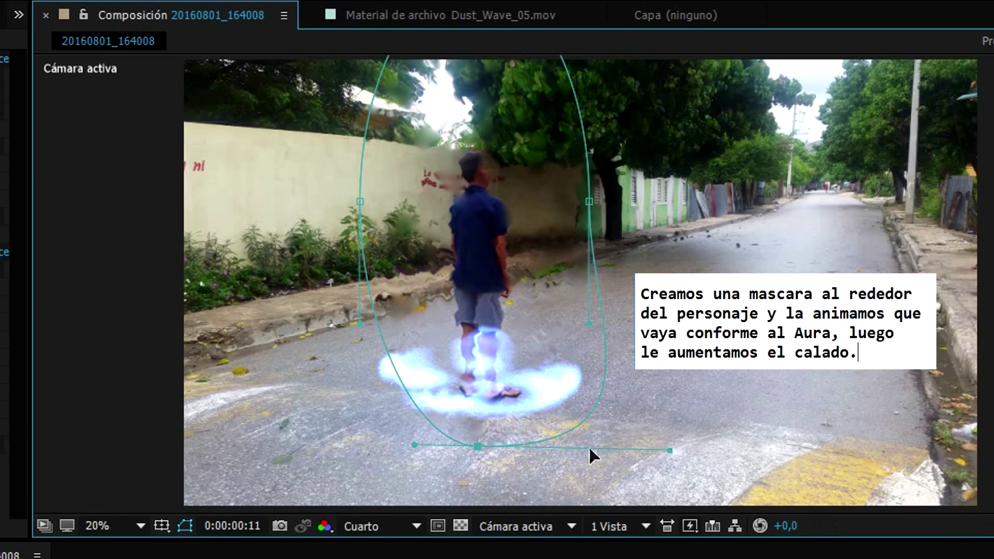
drag(418, 446, 332, 436)
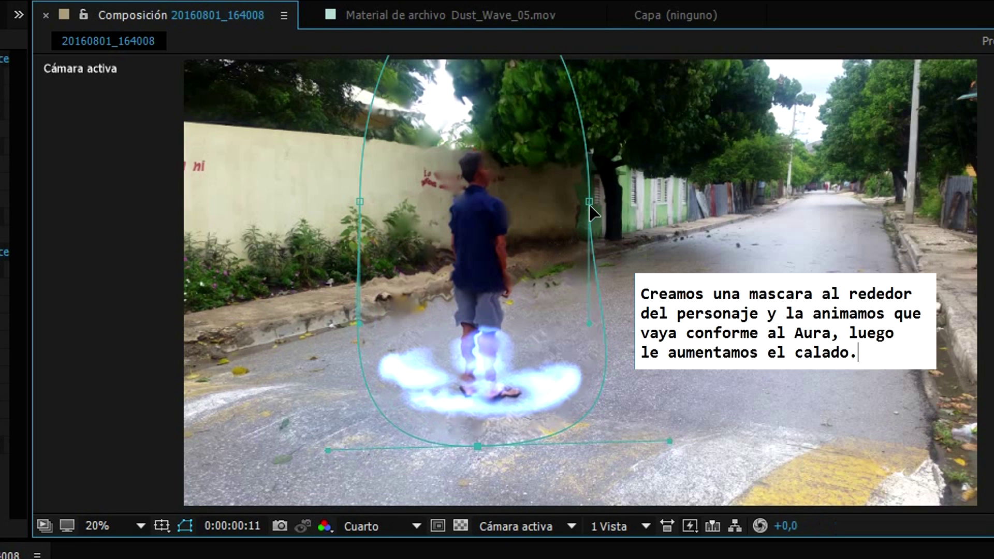
drag(590, 203, 601, 183)
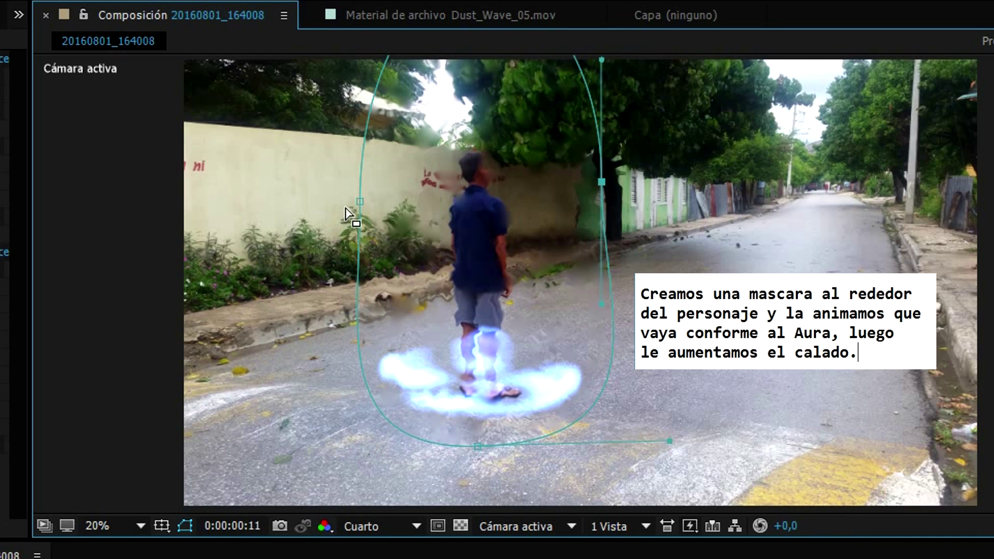
drag(360, 202, 335, 188)
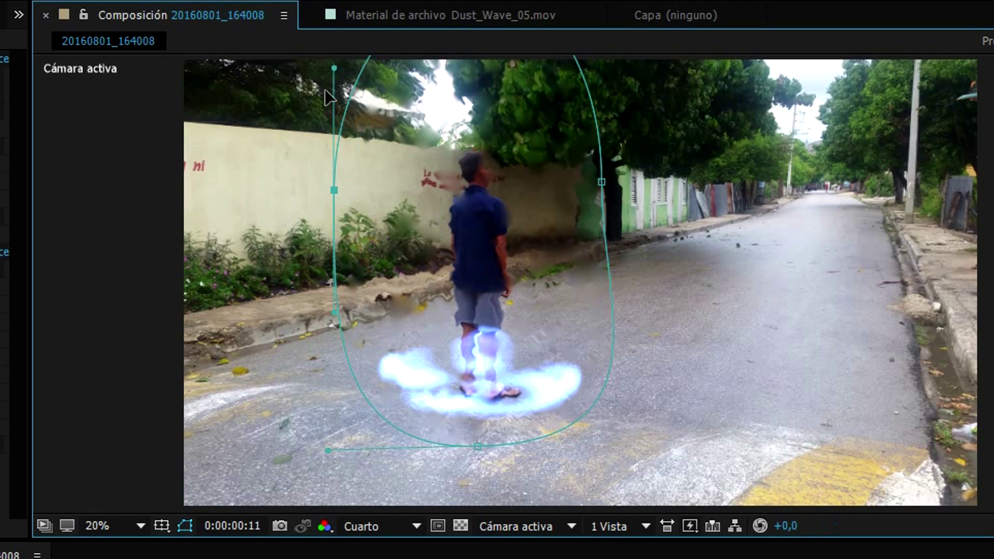
drag(333, 67, 331, 49)
click(601, 182)
double_click(601, 80)
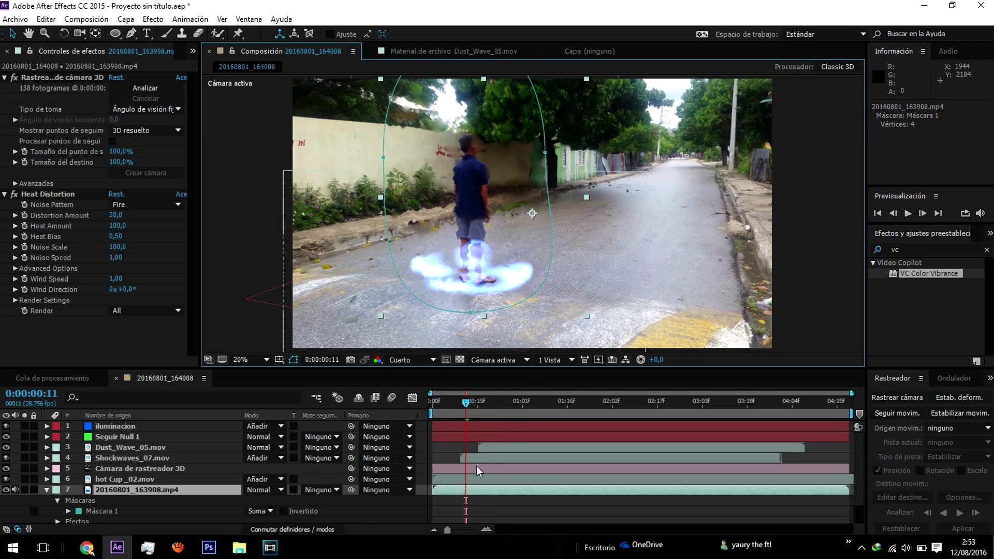
Step: Keyframe the mask path, shift the key later, and stretch the mask's top and right points
click(476, 492)
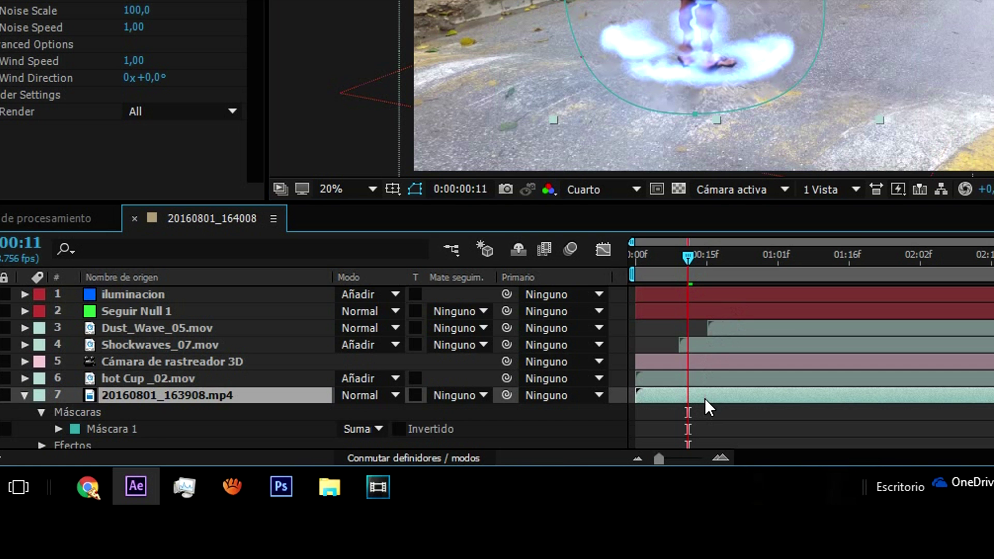
key(m)
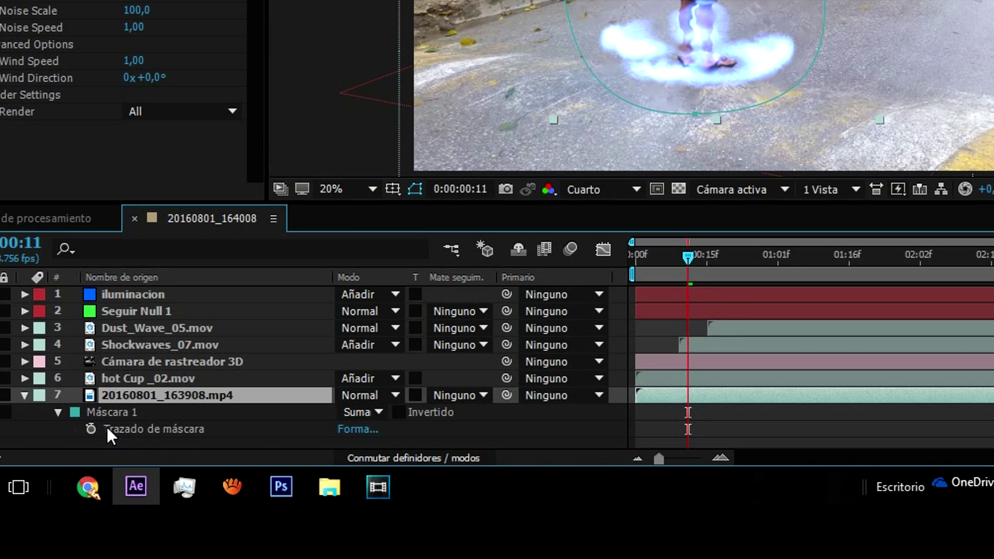
click(91, 429)
drag(687, 429, 815, 429)
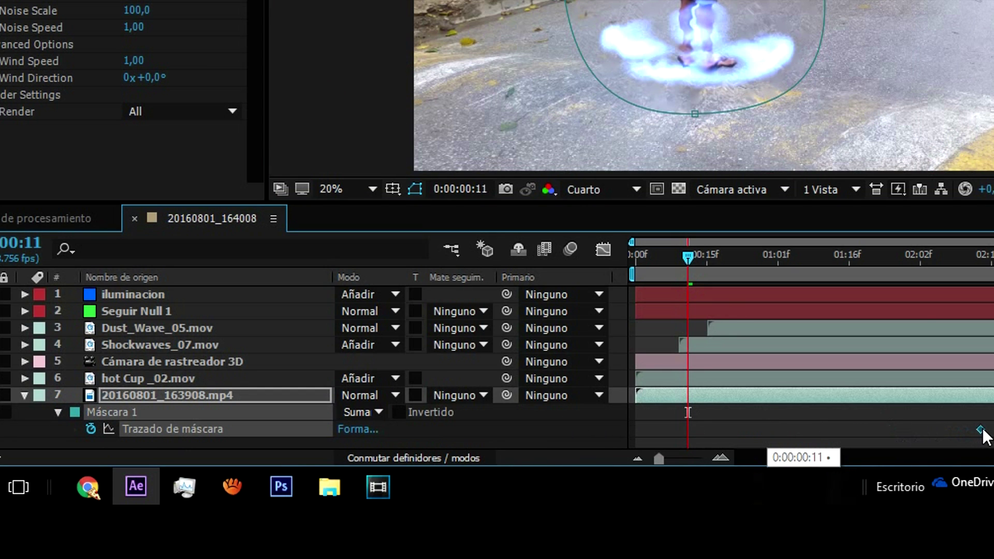
drag(986, 436, 929, 436)
mouse_move(501, 181)
mouse_down()
mouse_move(503, 124)
mouse_move(500, 225)
mouse_up()
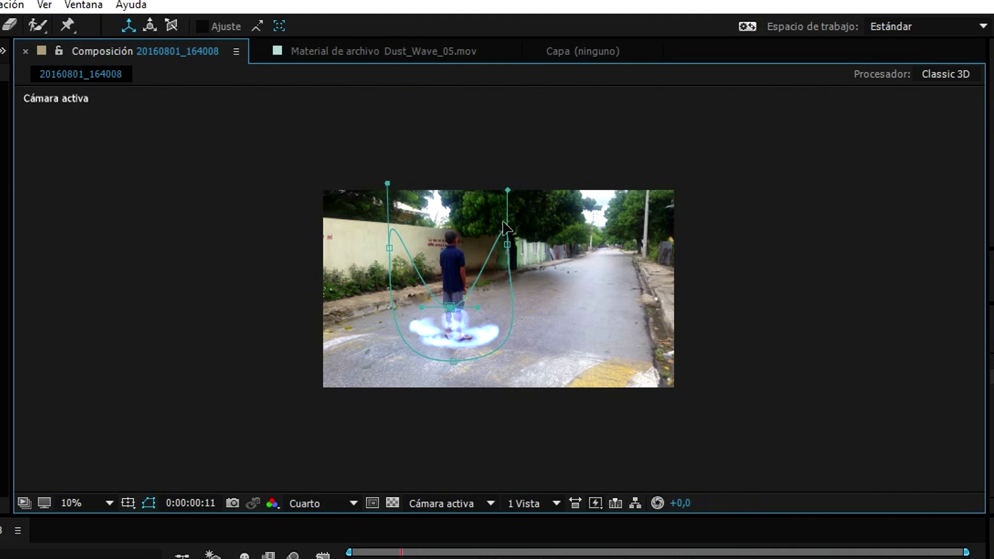
drag(505, 249, 495, 314)
Step: Zoom the viewer in and set the mask colour to black
key(period)
key(period)
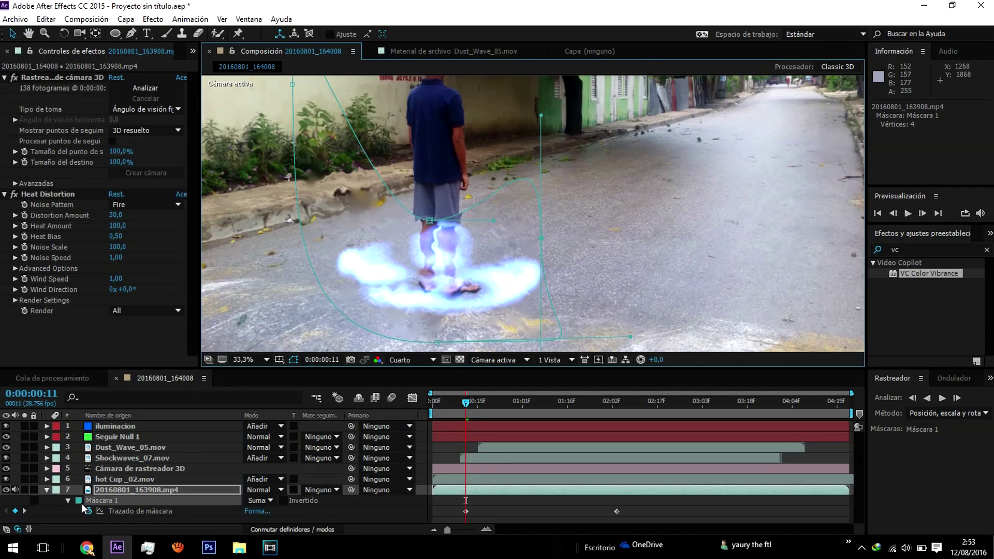
click(80, 500)
drag(170, 259, 170, 375)
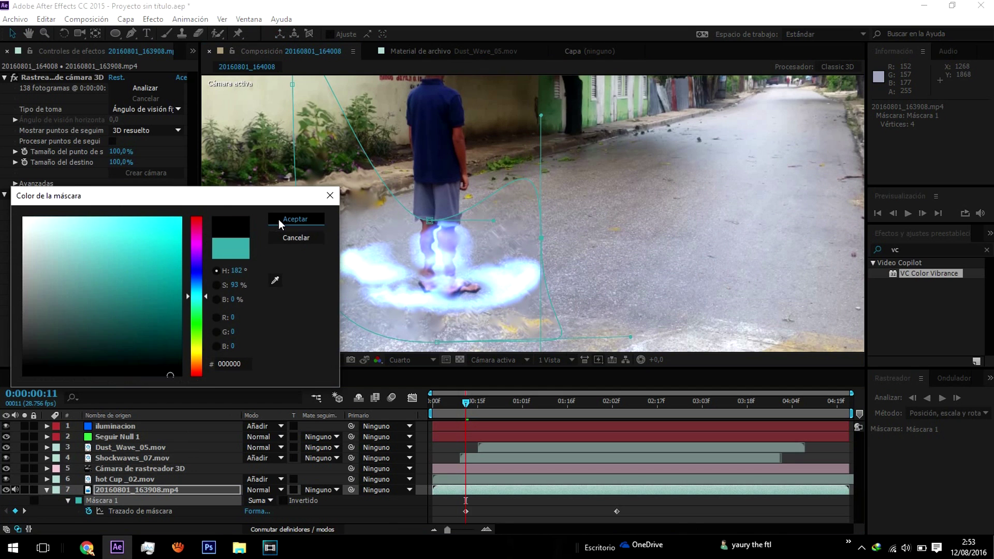
click(278, 219)
Step: Reshape the mask around the boy's legs and feet, pulling its sides inward
drag(557, 83, 556, 223)
drag(213, 141, 244, 196)
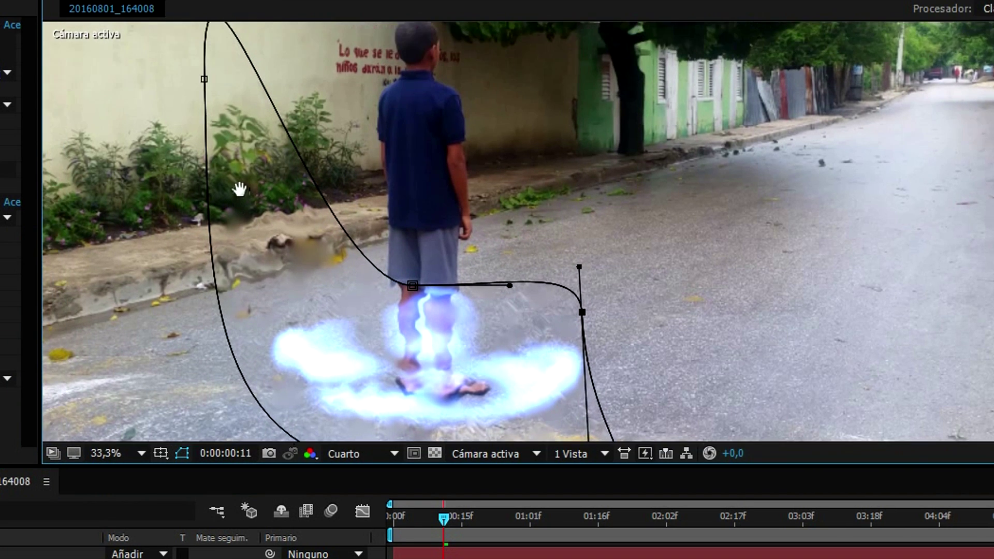
drag(216, 109, 256, 280)
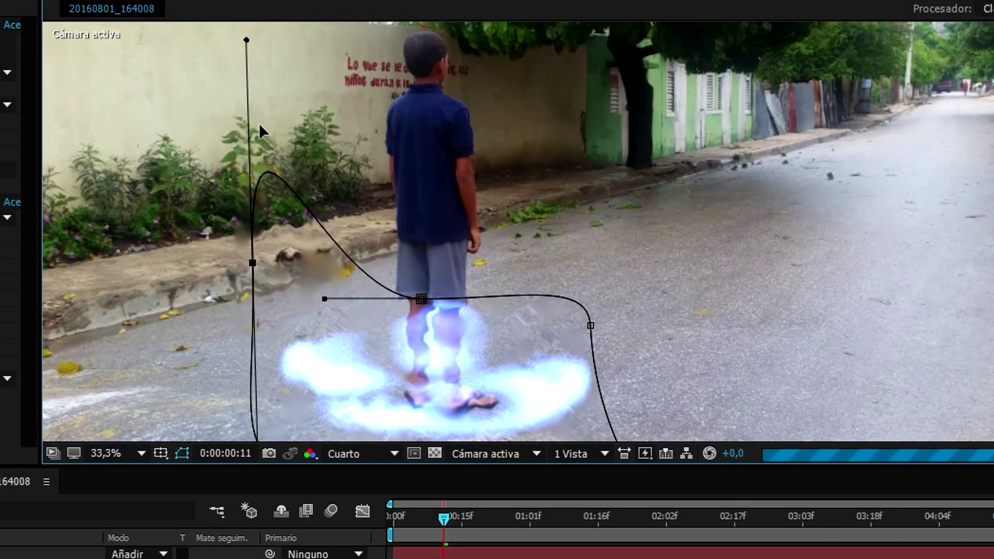
drag(248, 47, 273, 287)
mouse_move(375, 266)
mouse_down()
mouse_move(366, 190)
mouse_move(411, 195)
mouse_up()
scroll(367, 197, down, 3)
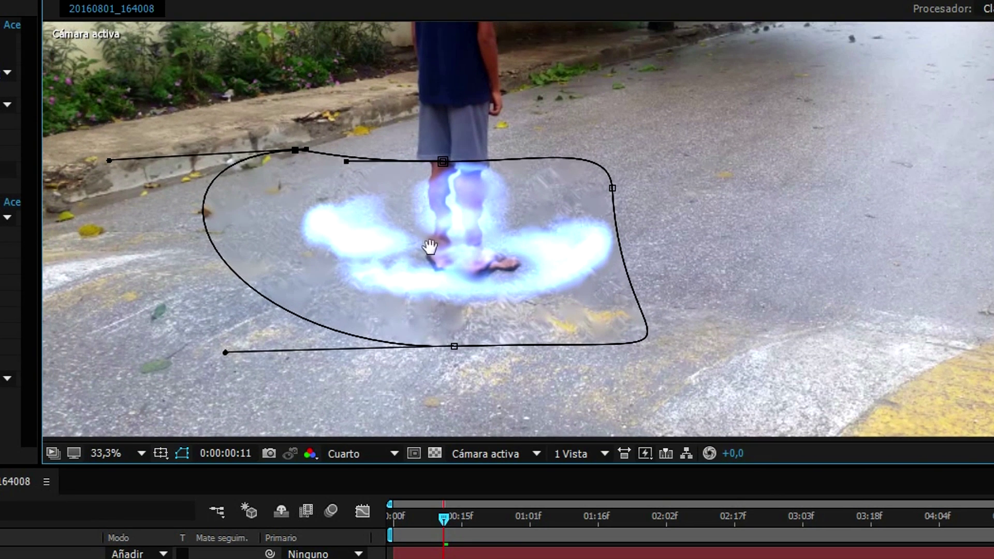
drag(454, 346, 463, 322)
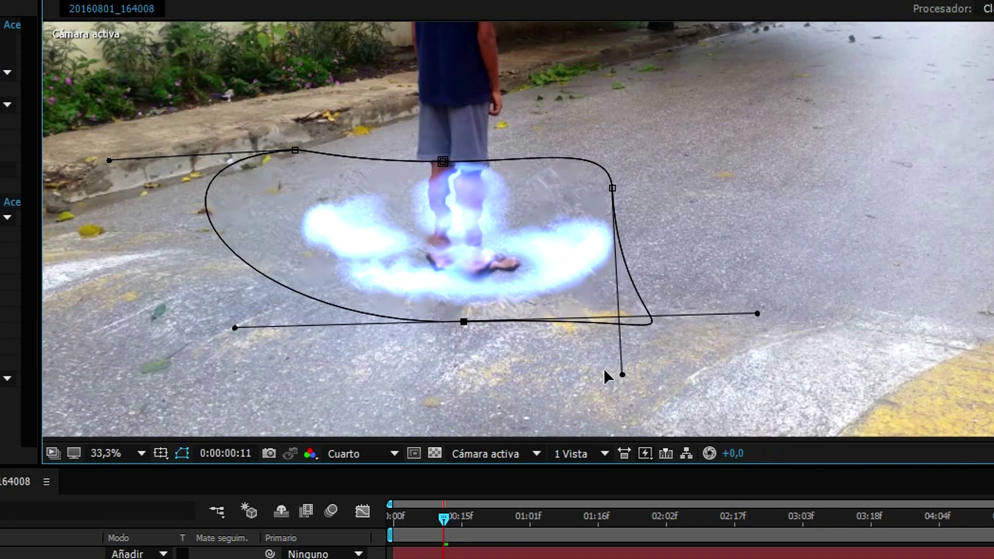
drag(614, 353, 590, 233)
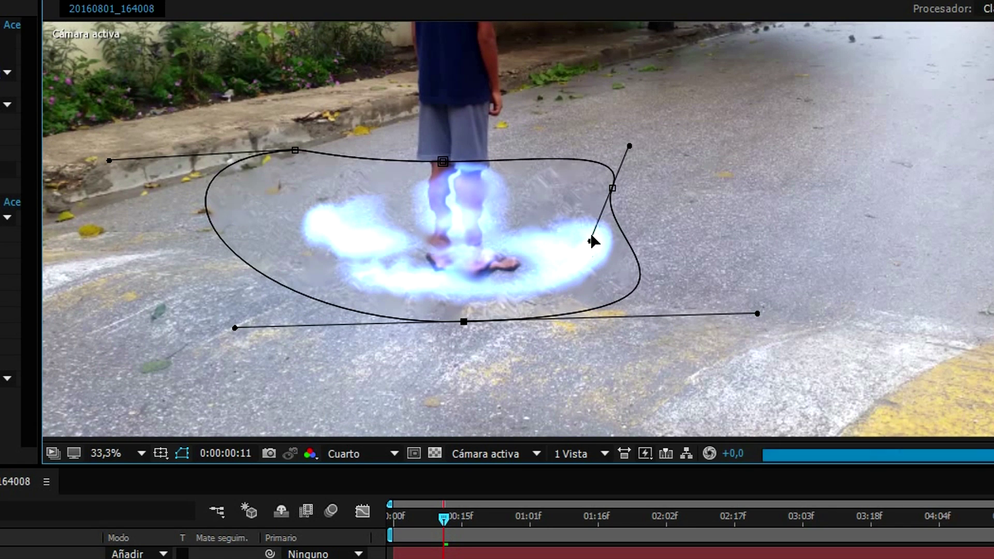
drag(109, 161, 261, 156)
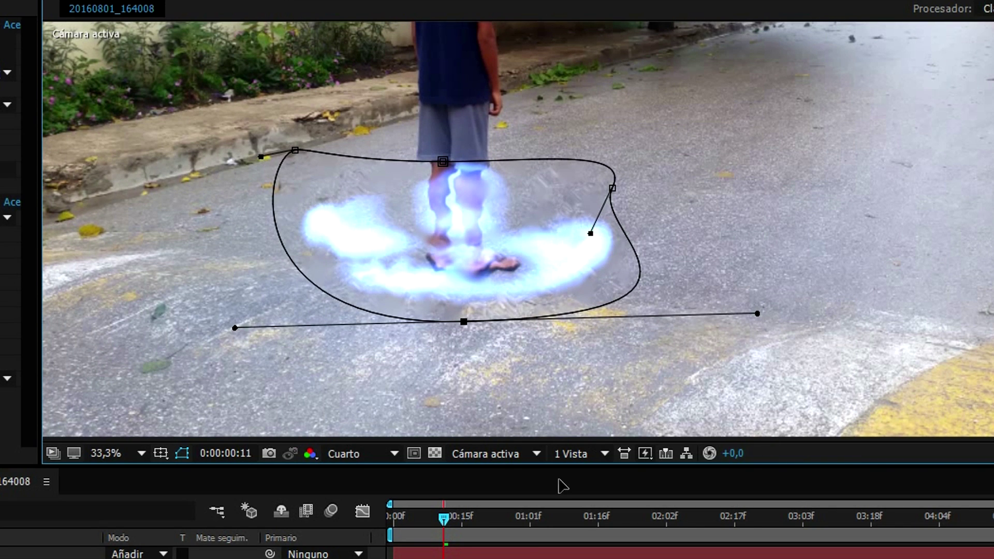
Step: At 0:00:00:22, widen and lower the mask to enclose the spreading smoke
drag(397, 529, 367, 529)
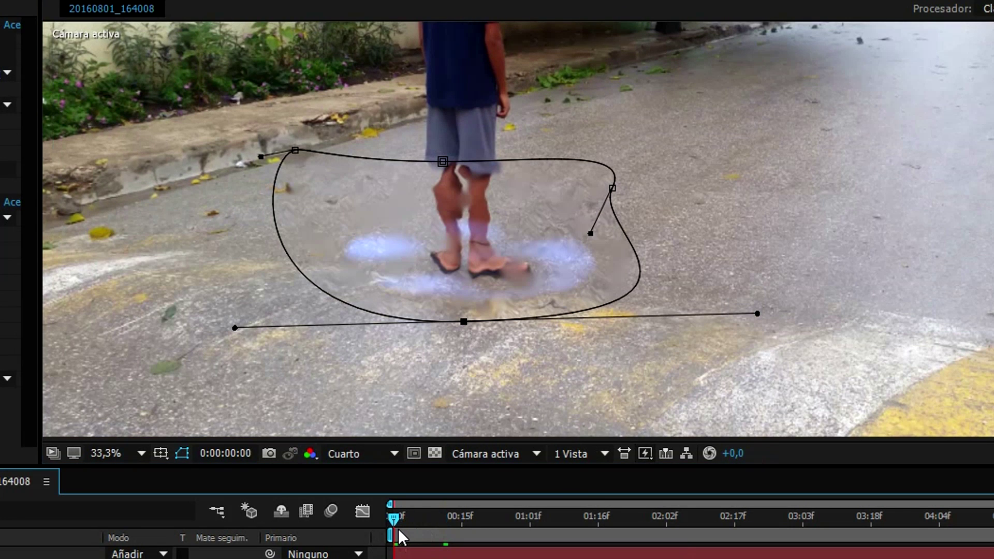
click(493, 521)
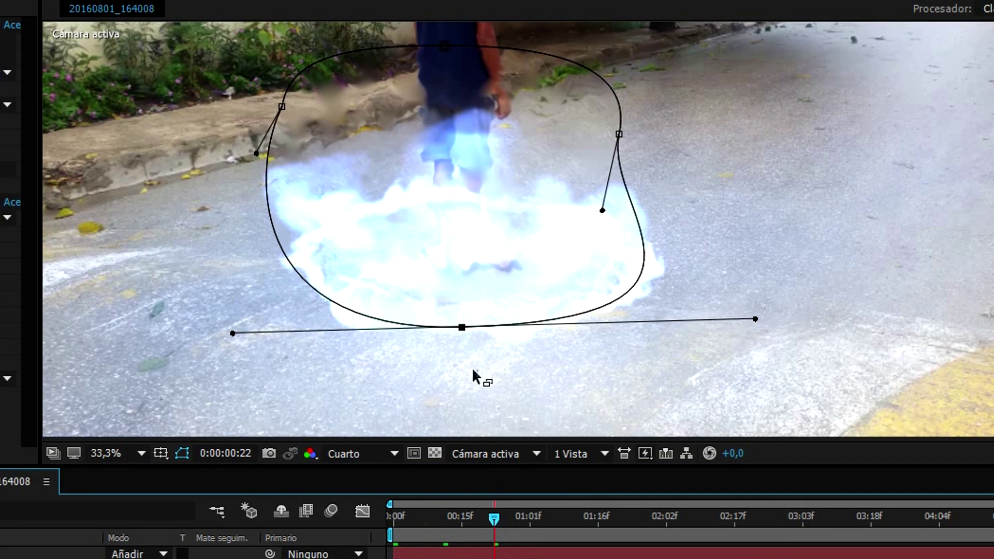
drag(461, 327, 455, 366)
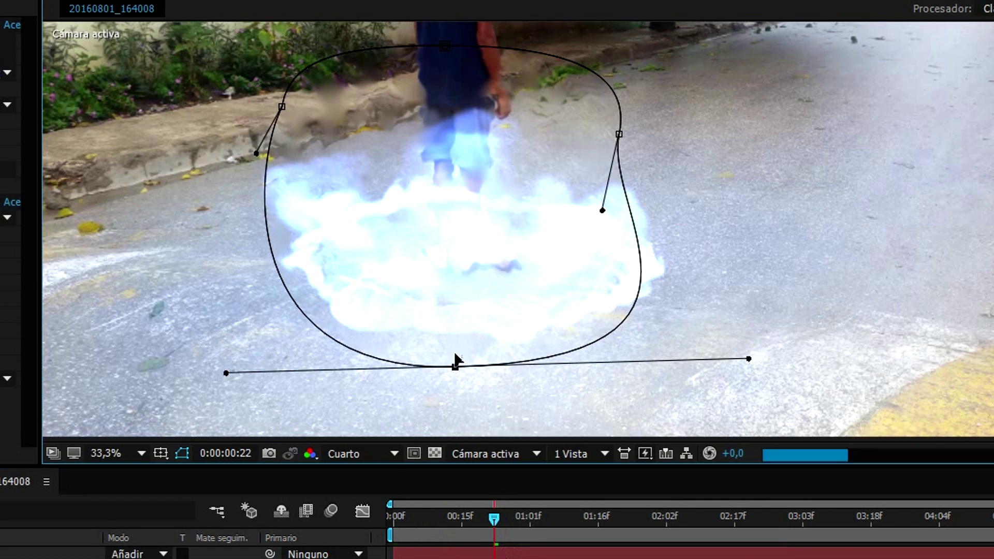
drag(619, 136, 656, 133)
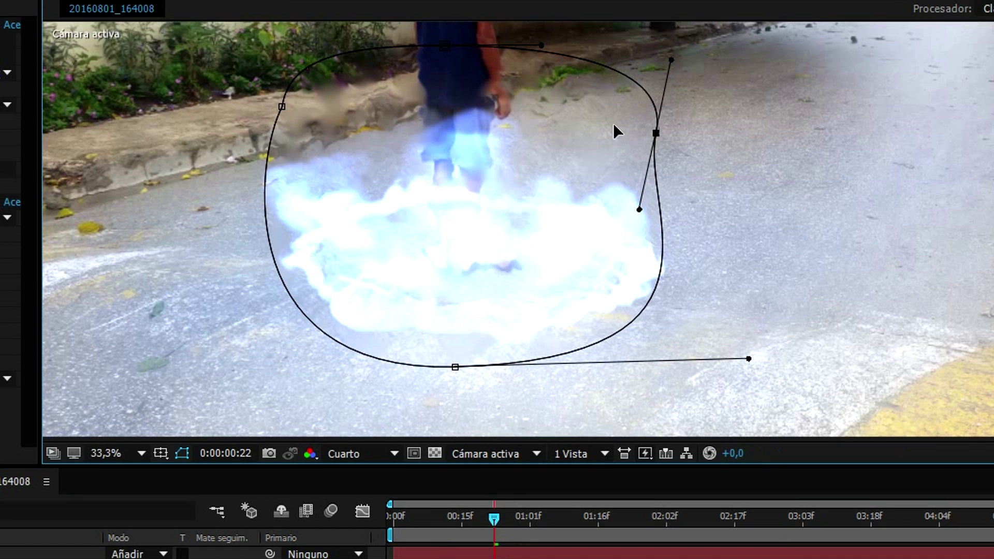
mouse_move(492, 261)
mouse_down()
mouse_move(472, 326)
mouse_move(454, 297)
mouse_up()
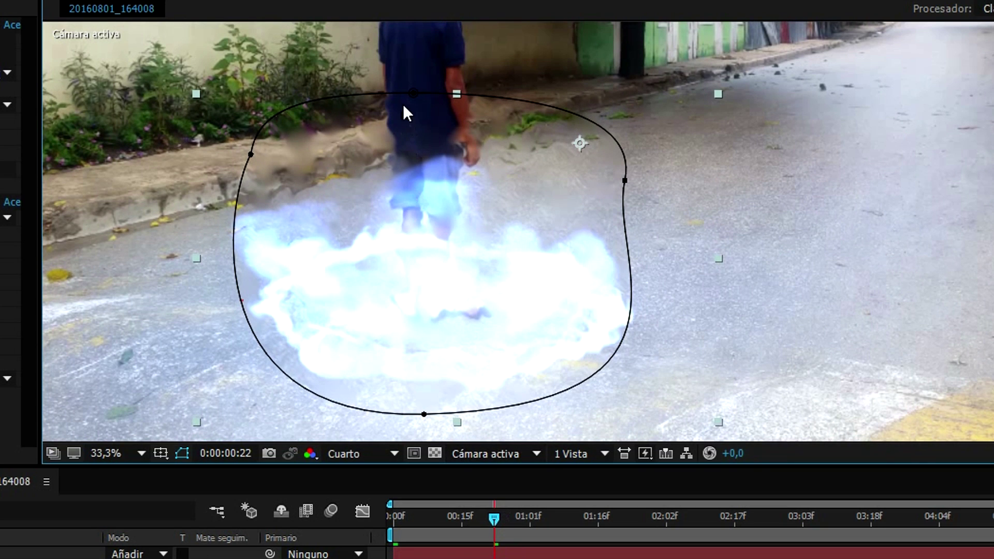
drag(412, 94, 420, 174)
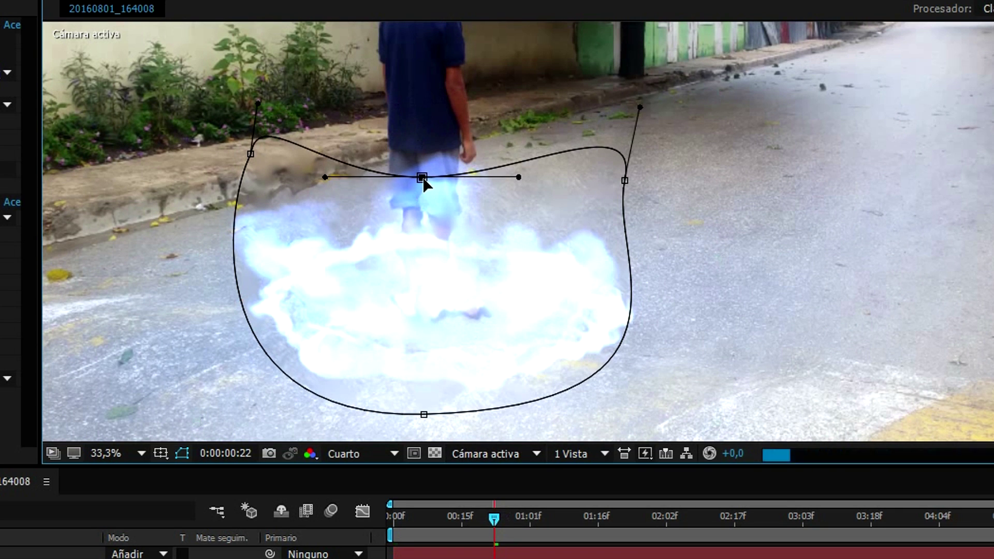
drag(250, 154, 238, 196)
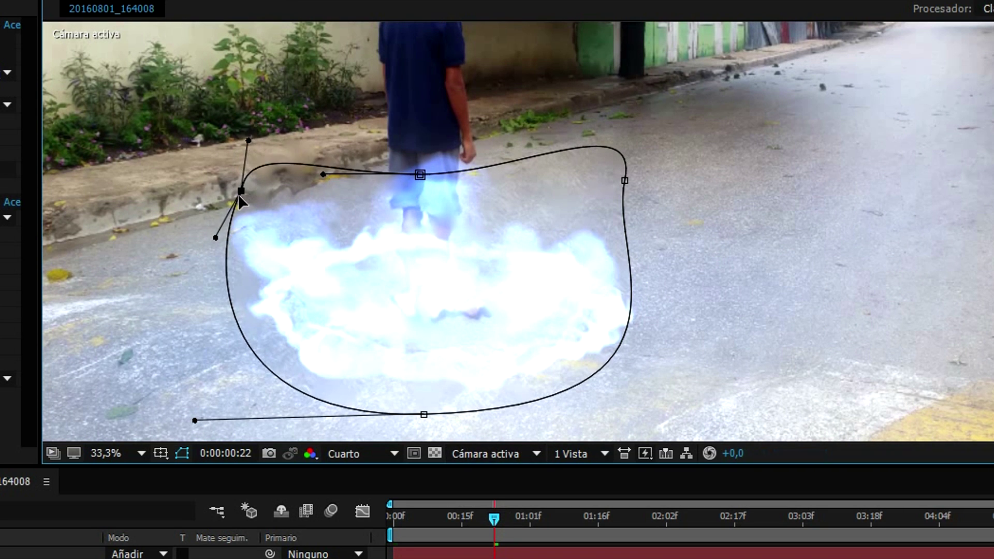
Step: Check the mask at 0:00:01:02, 0:00:01:15 and 0:00:02:12, then return to the start
click(536, 514)
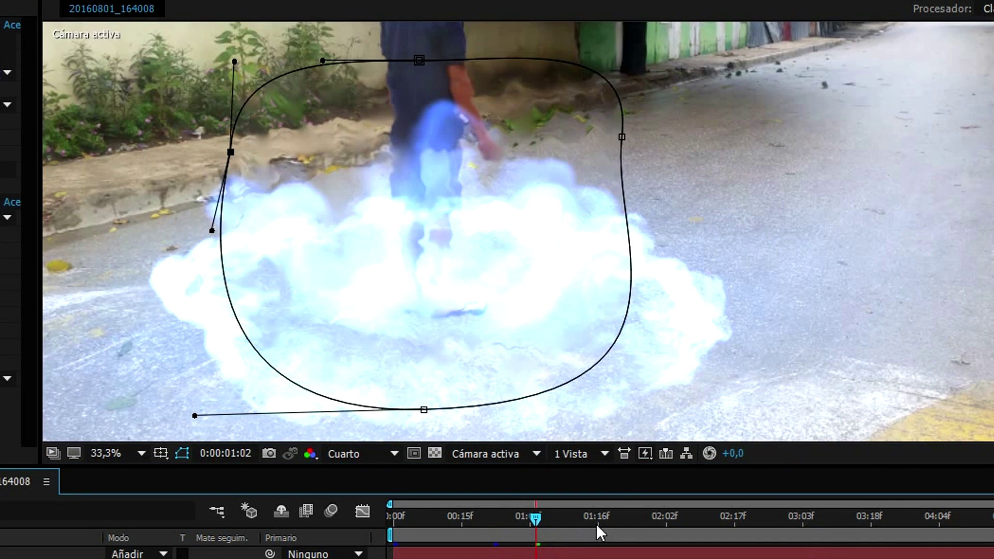
click(596, 523)
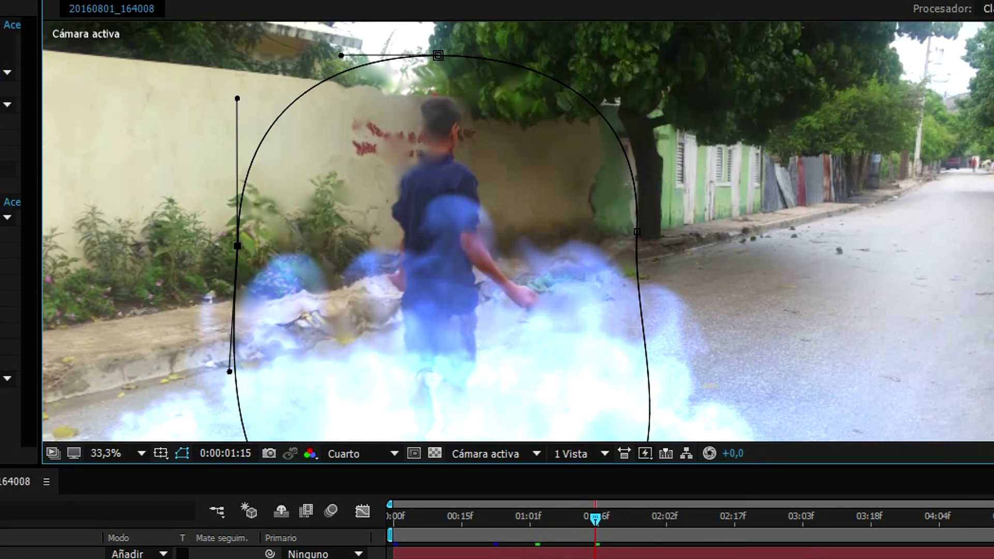
click(642, 533)
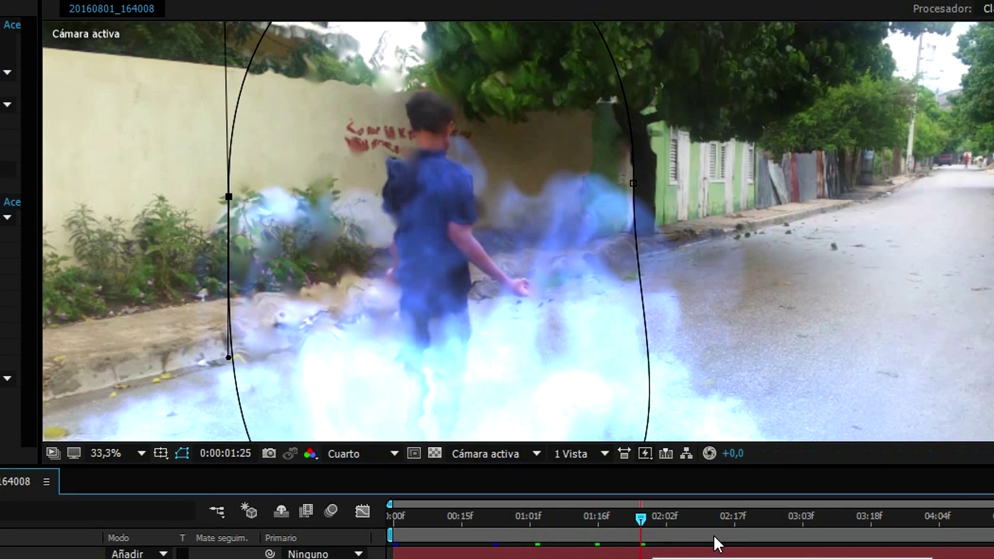
click(714, 536)
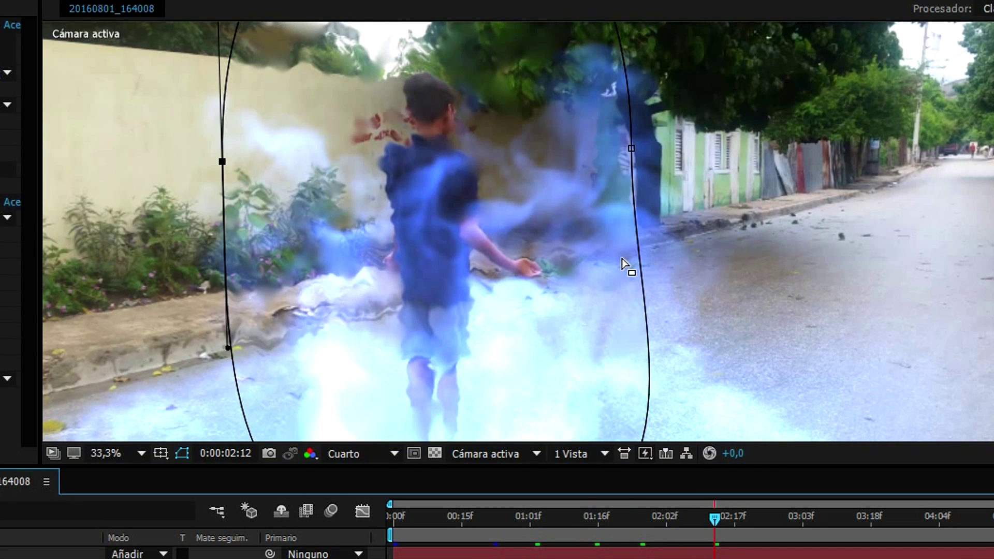
scroll(622, 259, down, 2)
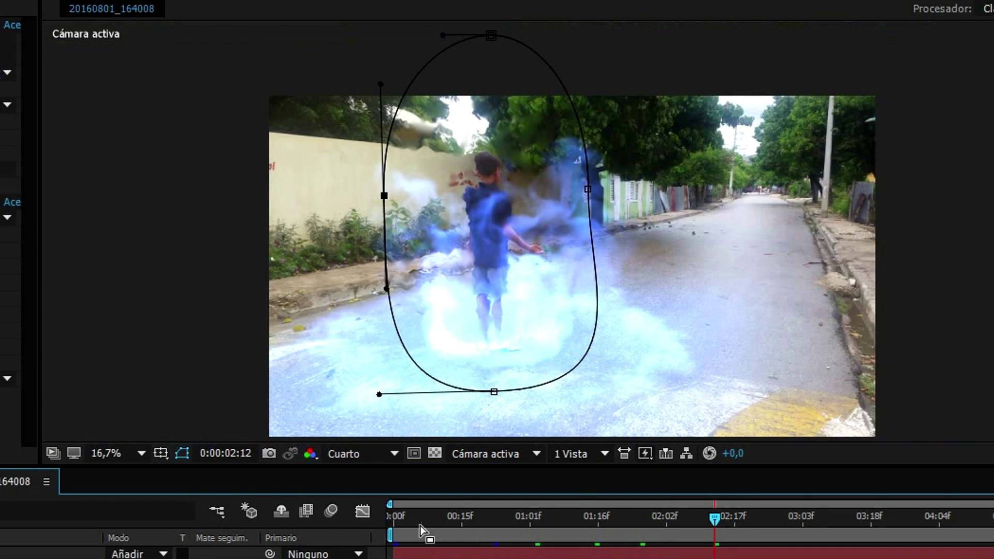
click(385, 525)
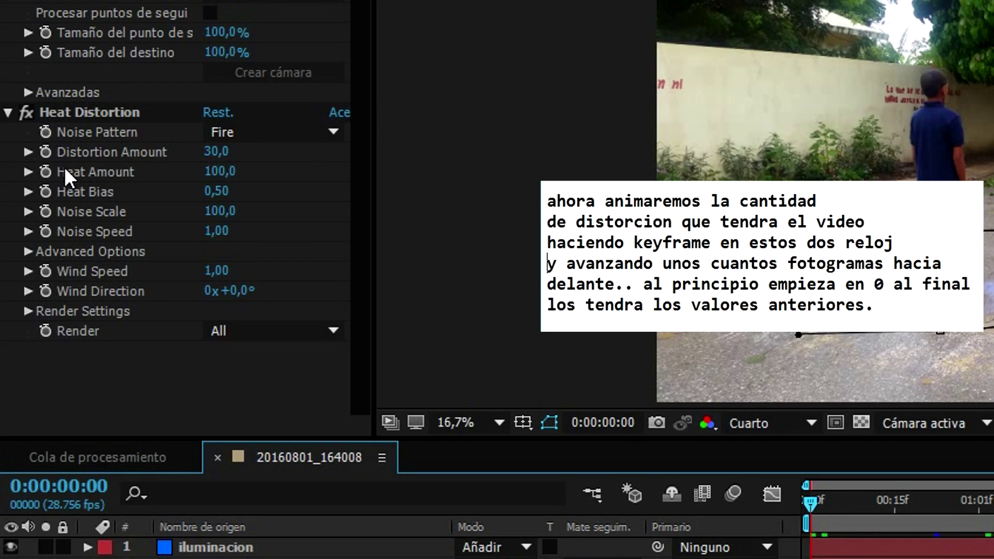
Step: Keyframe Distortion Amount and Heat Amount at 0:00:00:22 and set both to 0 at frame 0
click(41, 154)
click(45, 171)
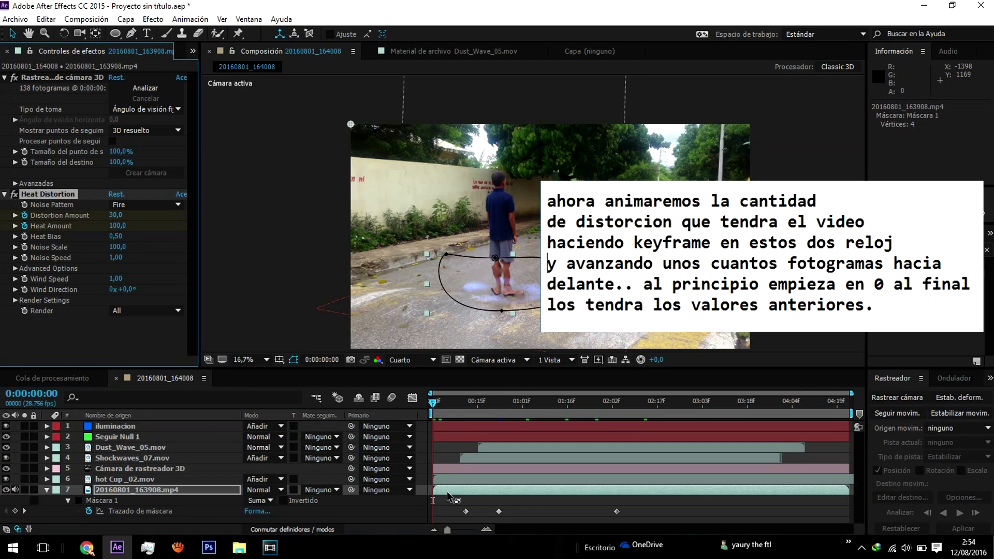
click(448, 493)
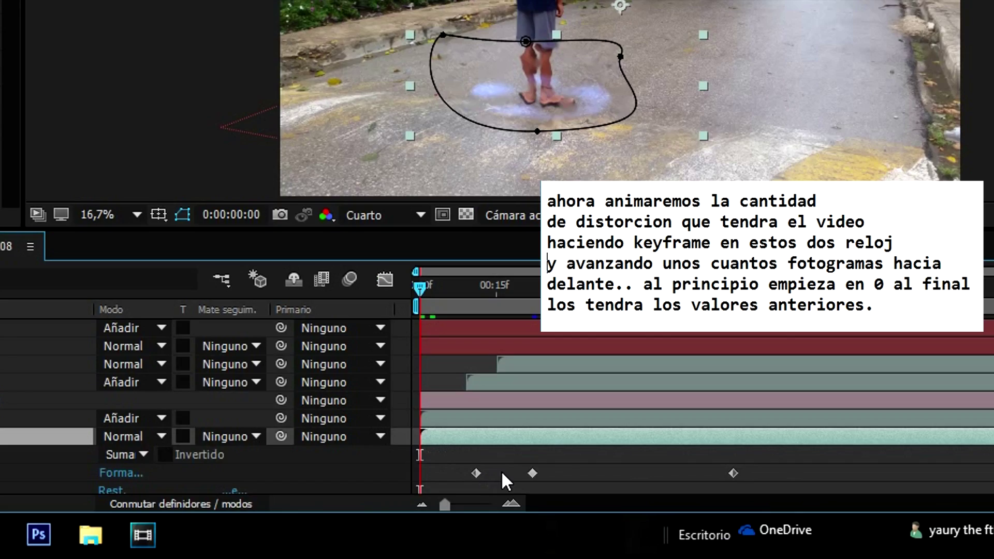
scroll(207, 403, down, 2)
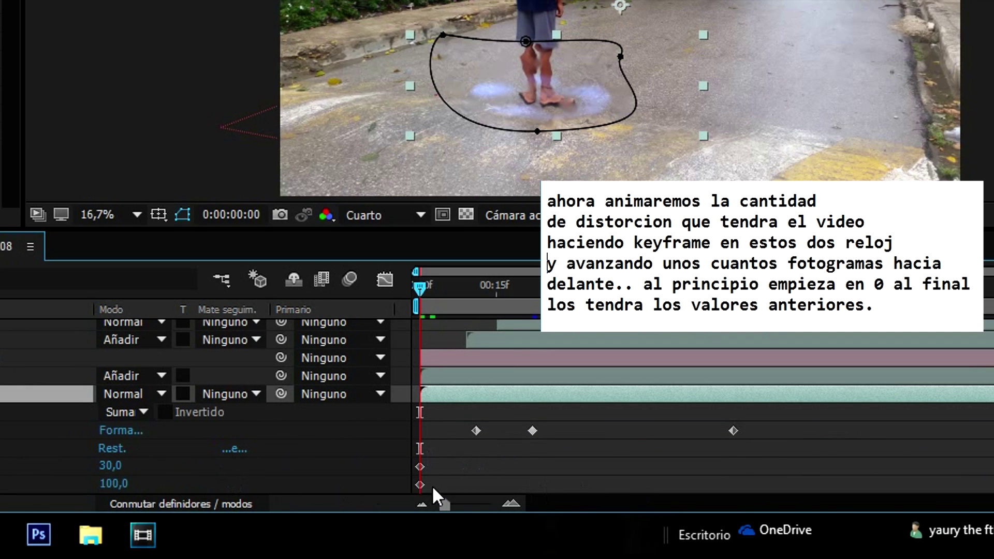
drag(420, 483, 523, 483)
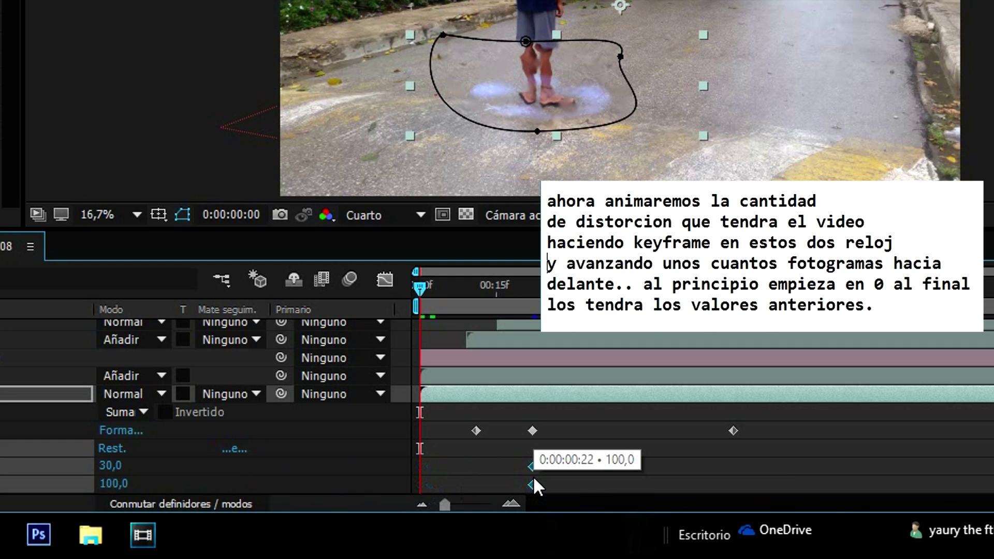
drag(112, 467, 10, 473)
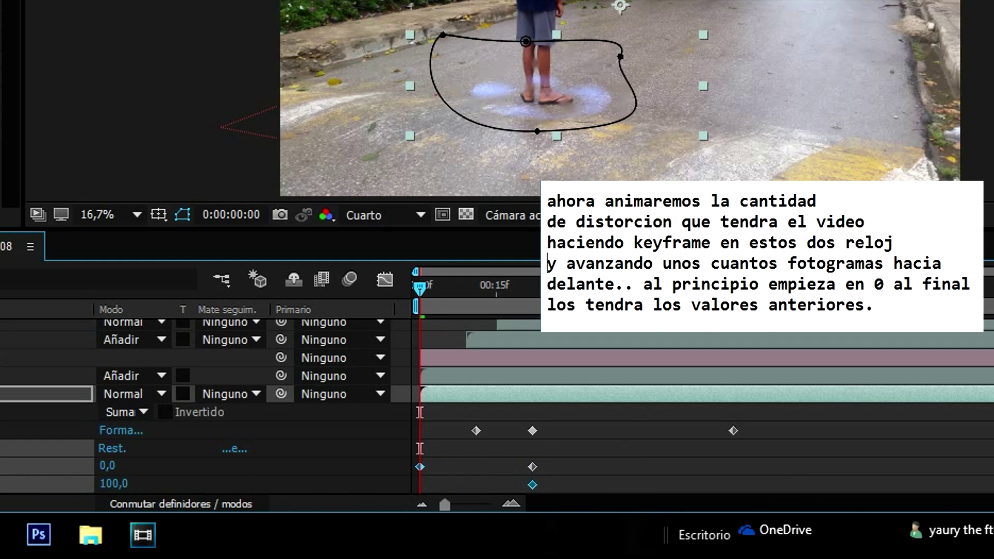
drag(107, 486, 23, 489)
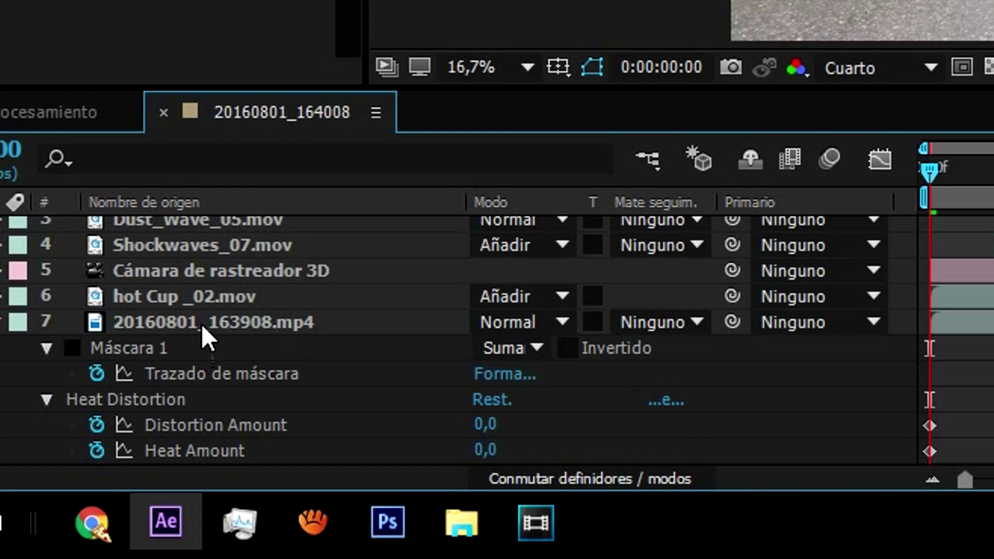
click(203, 323)
Step: Set the street video's Mask Feather to 243 px and fit the composition in the viewer
key(f)
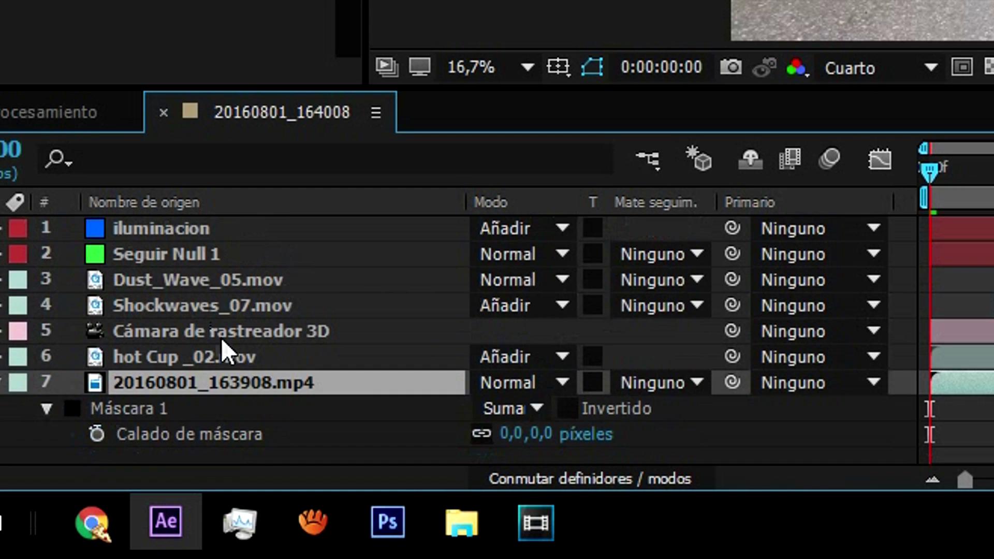
mouse_move(509, 435)
mouse_down()
mouse_move(534, 446)
mouse_move(873, 436)
mouse_up()
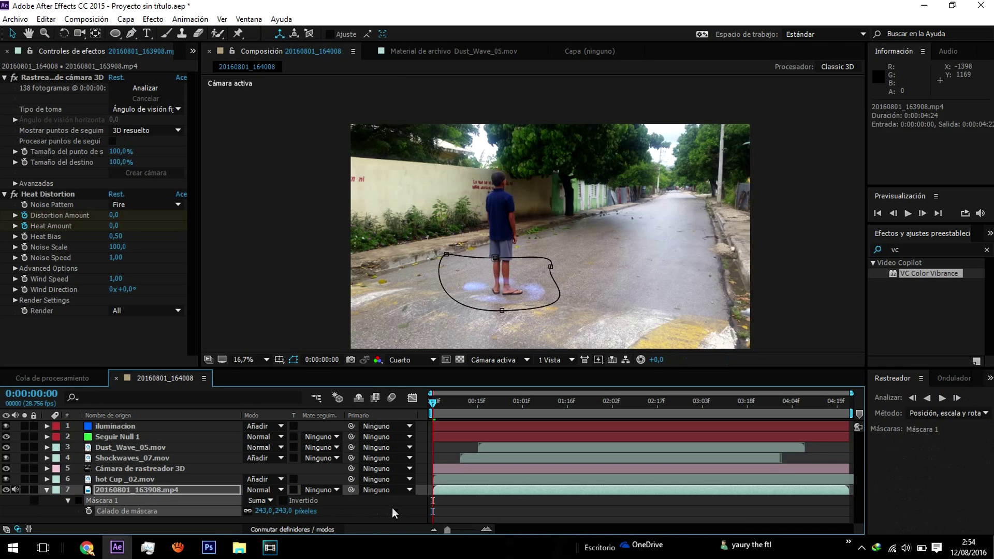
click(243, 360)
click(260, 131)
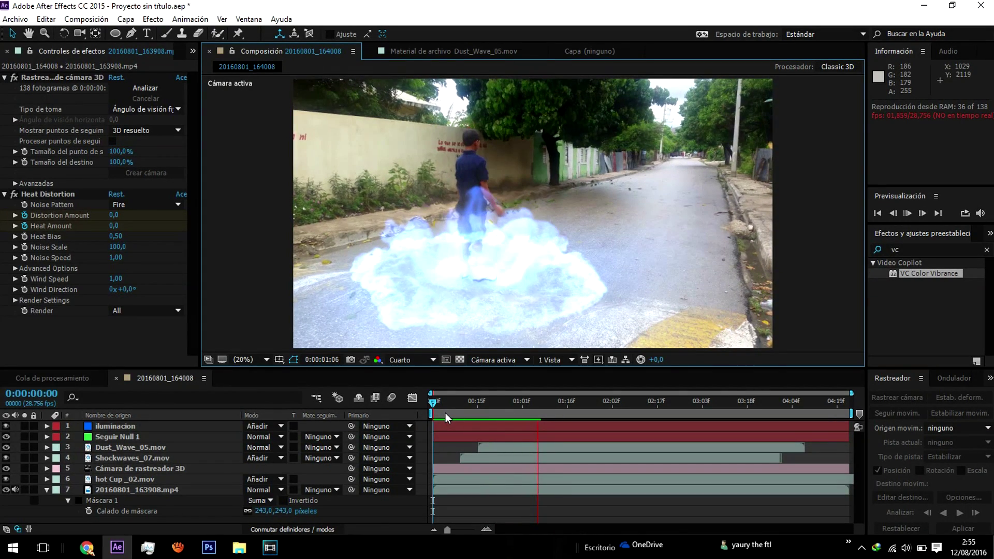
Step: Preview the composition, collapse the street layer, and show the Project panel
click(908, 215)
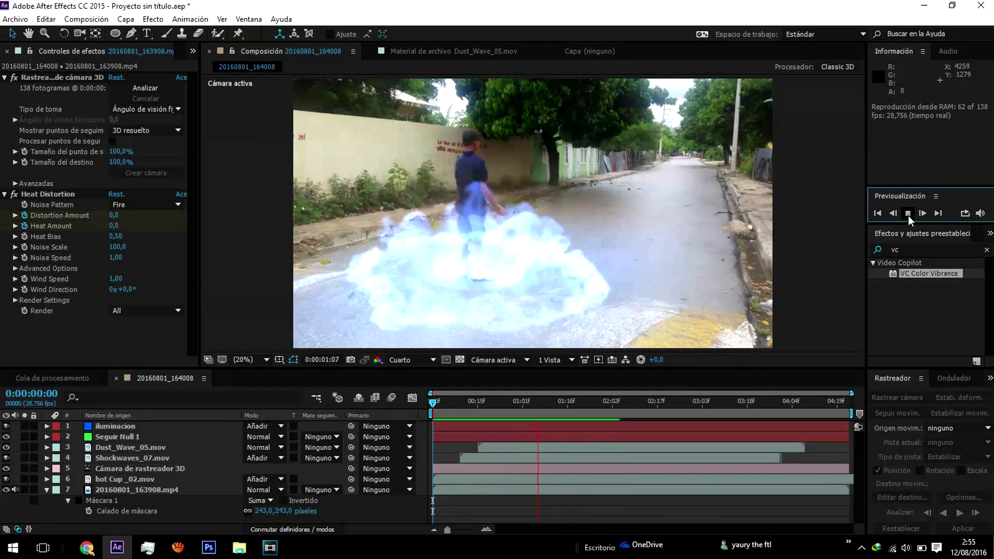
click(907, 216)
click(616, 490)
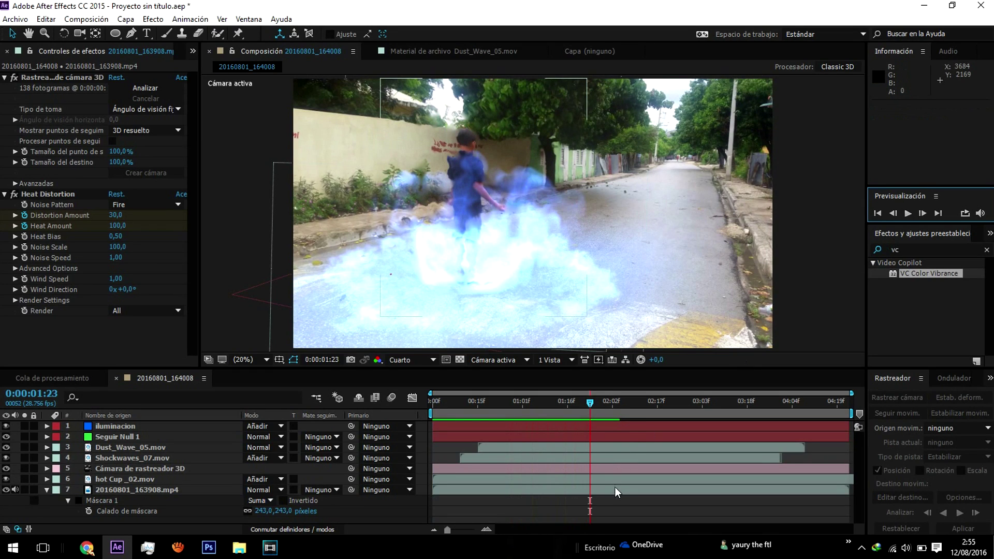
click(47, 490)
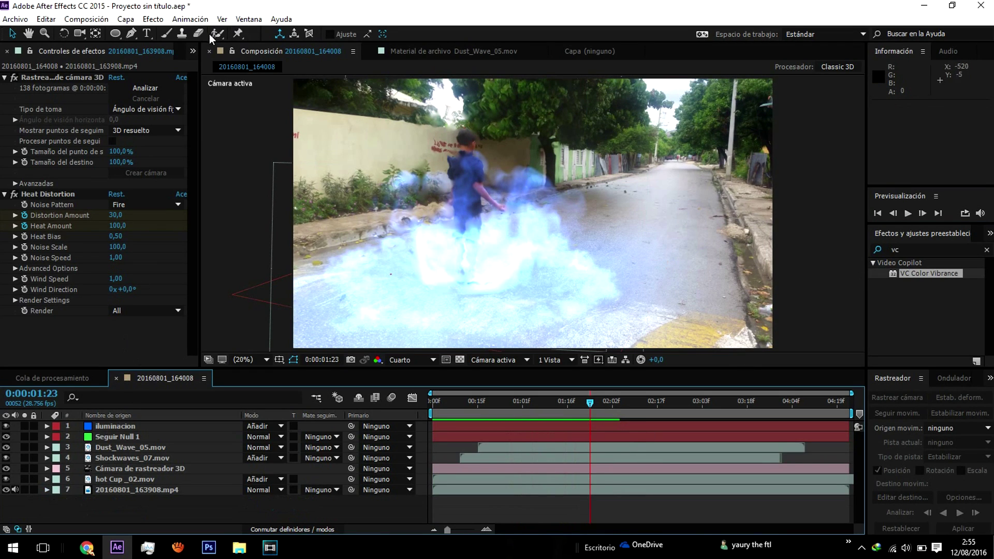
click(193, 51)
click(194, 63)
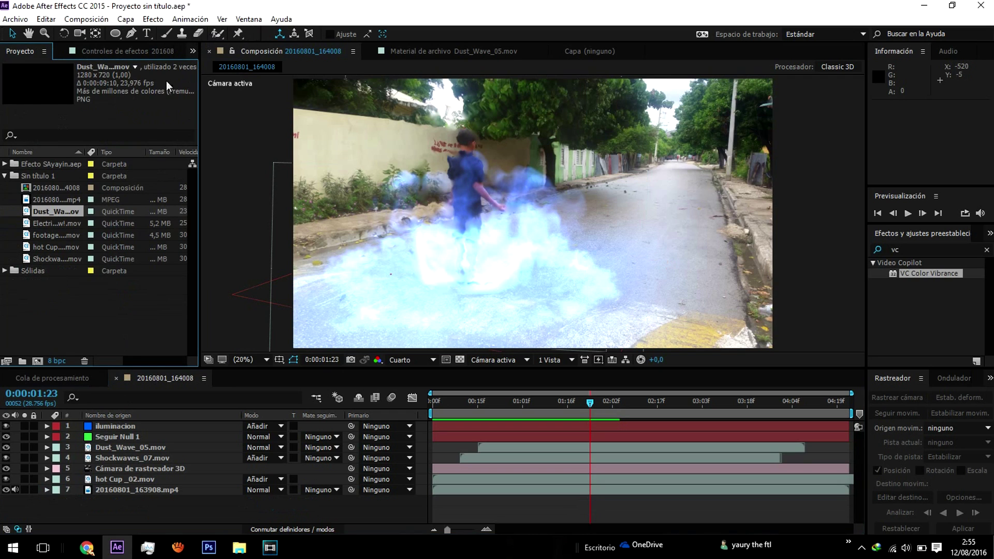
Step: Preview footagecrate-lightningaccent2.mov and place it in the timeline below Seguir Null 1
click(60, 285)
double_click(46, 234)
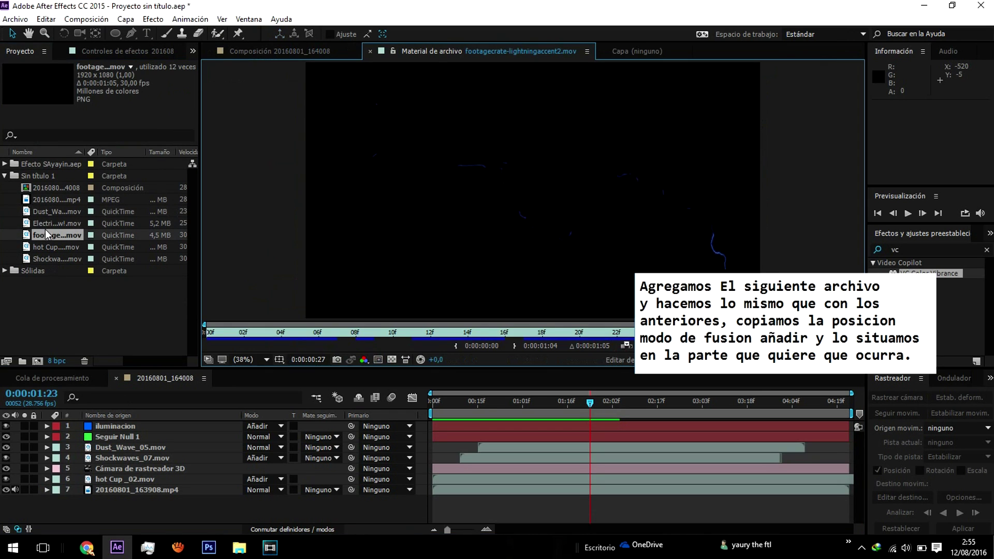
drag(215, 337, 616, 334)
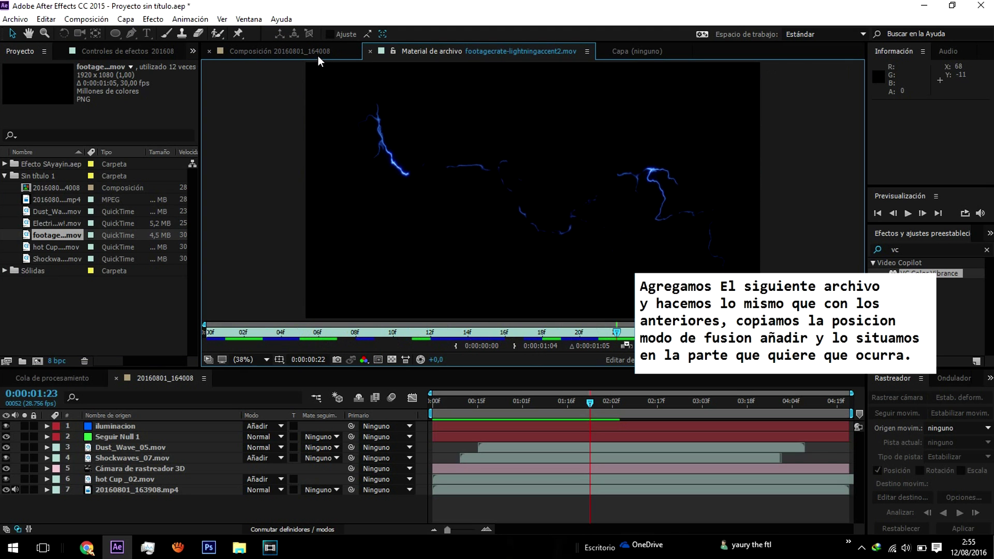
click(318, 55)
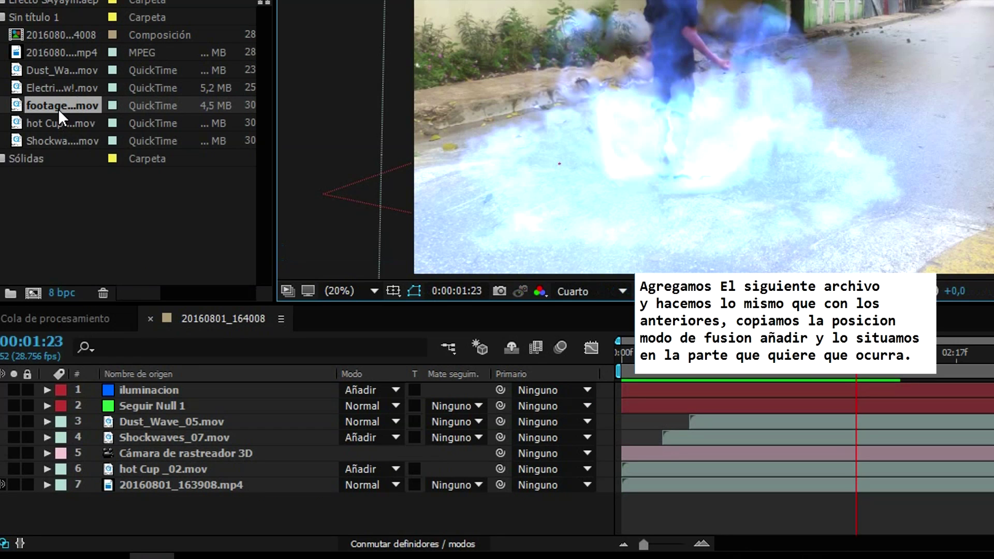
drag(57, 237, 98, 429)
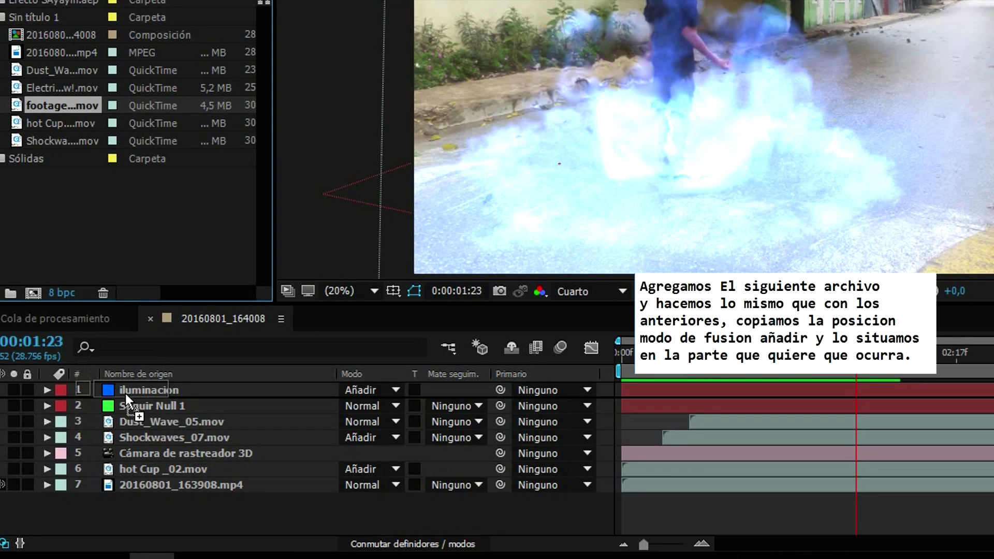
drag(125, 393, 135, 412)
Step: Reveal and select Seguir Null 1's Position, then select the lightning layer
click(135, 406)
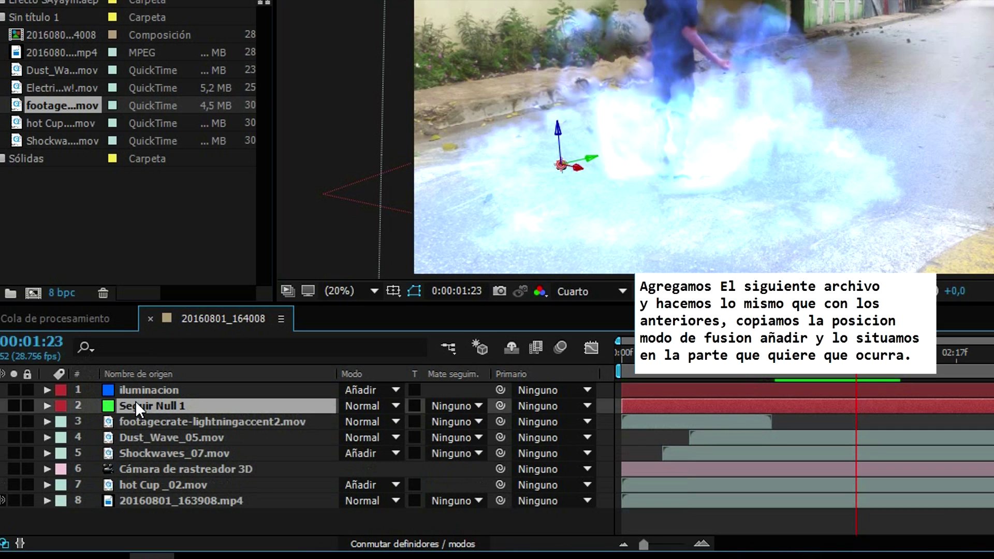
key(p)
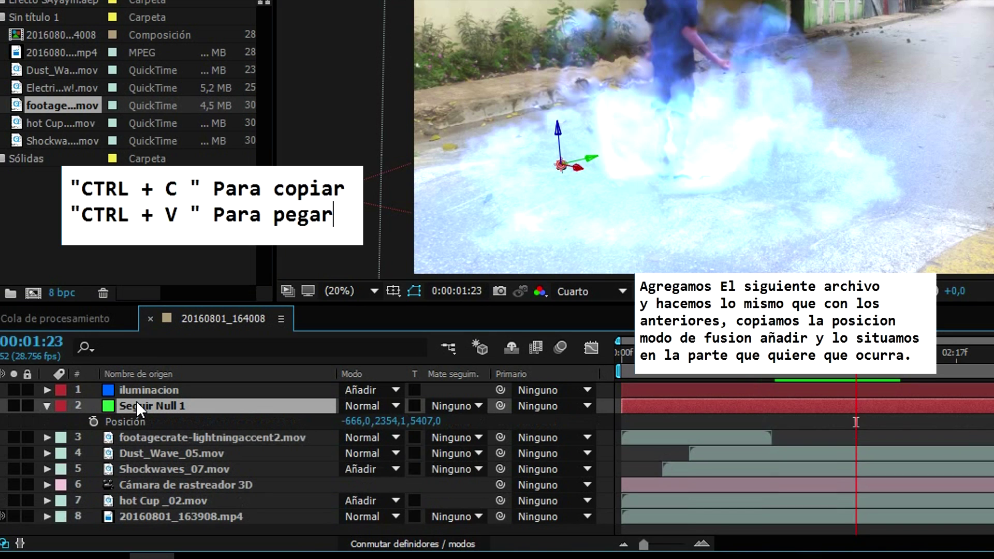
click(126, 421)
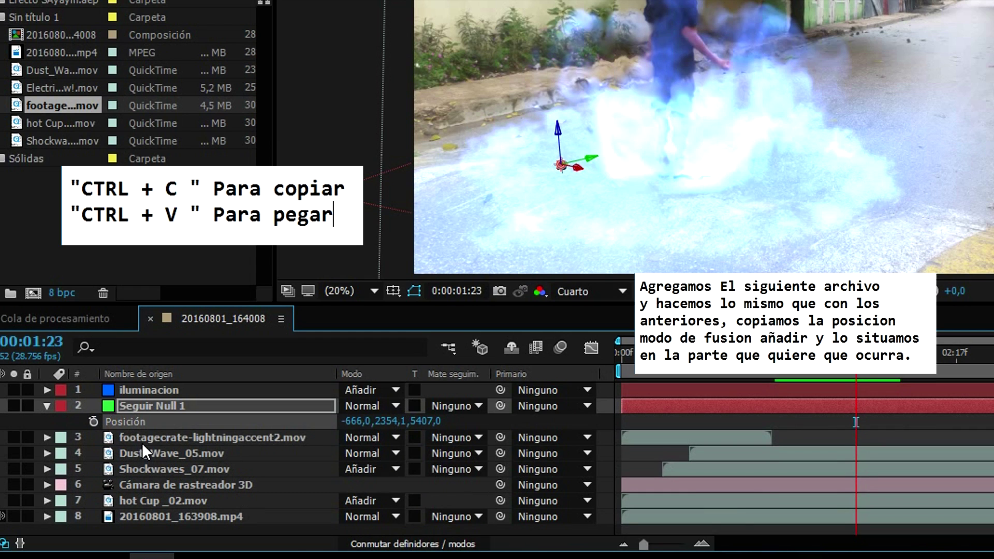
click(142, 440)
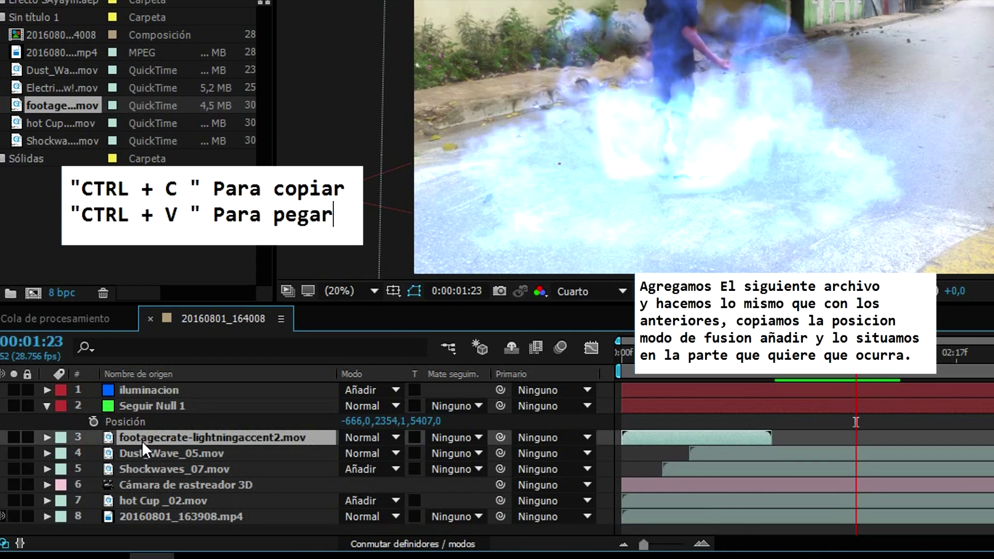
key(Return)
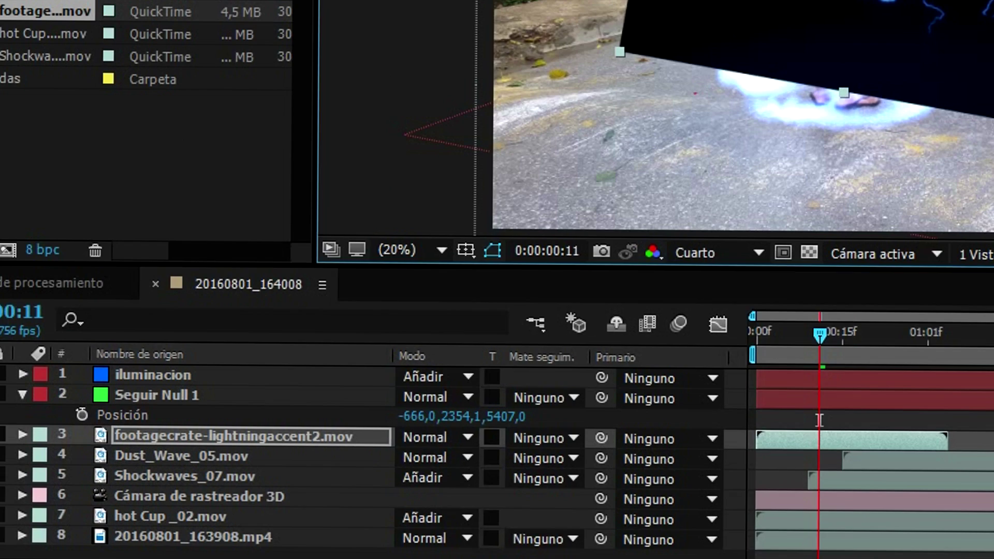
Step: Move the lightning layer up and right and scale it to 156%
key(Return)
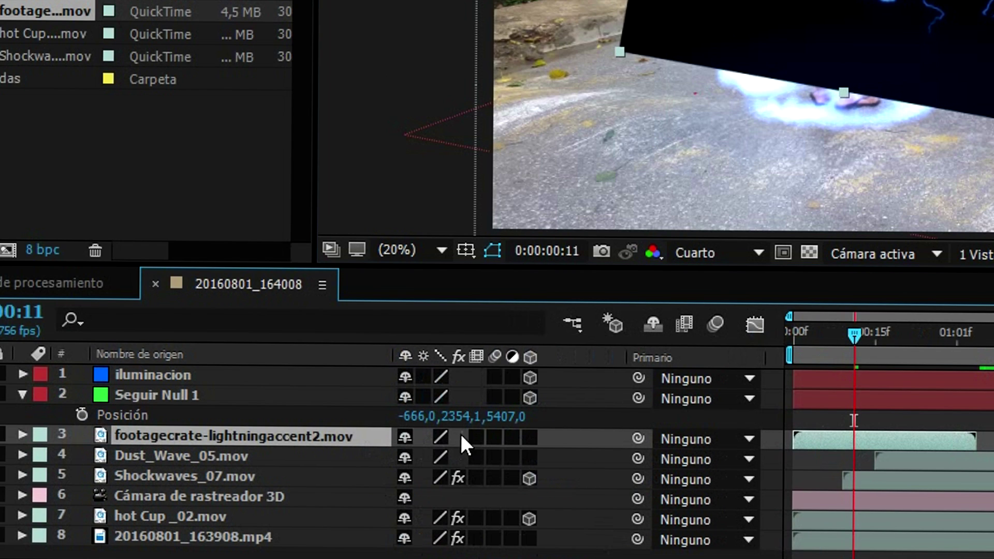
click(150, 414)
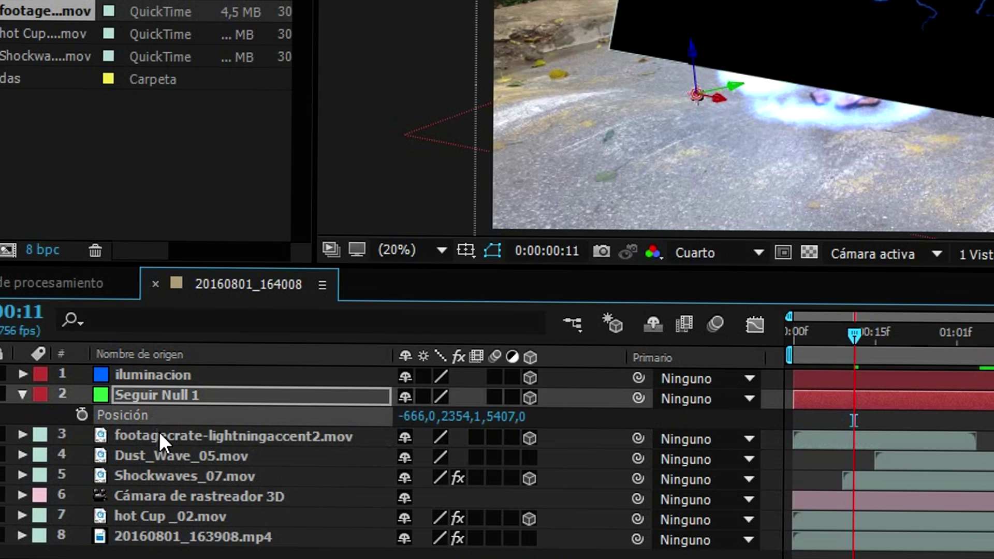
click(160, 433)
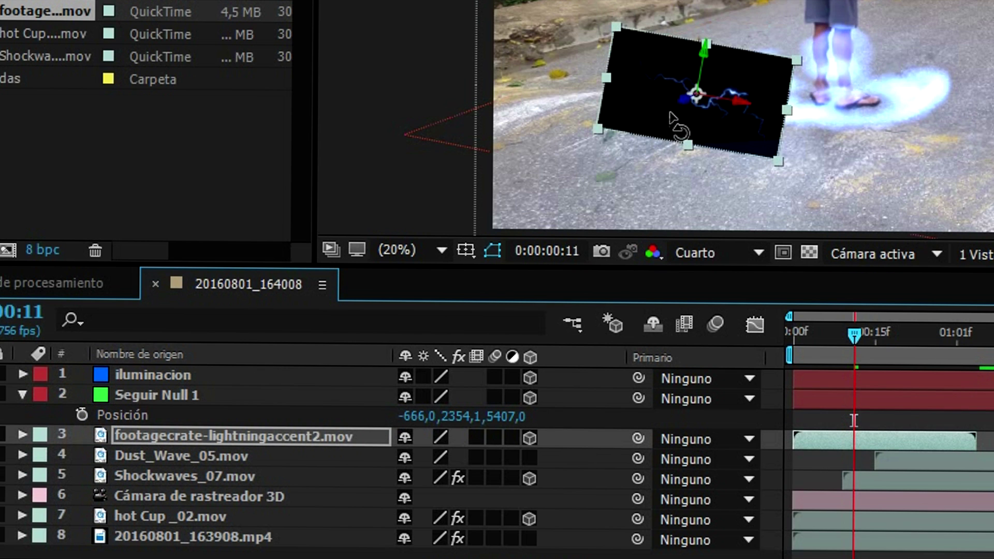
drag(389, 294, 449, 272)
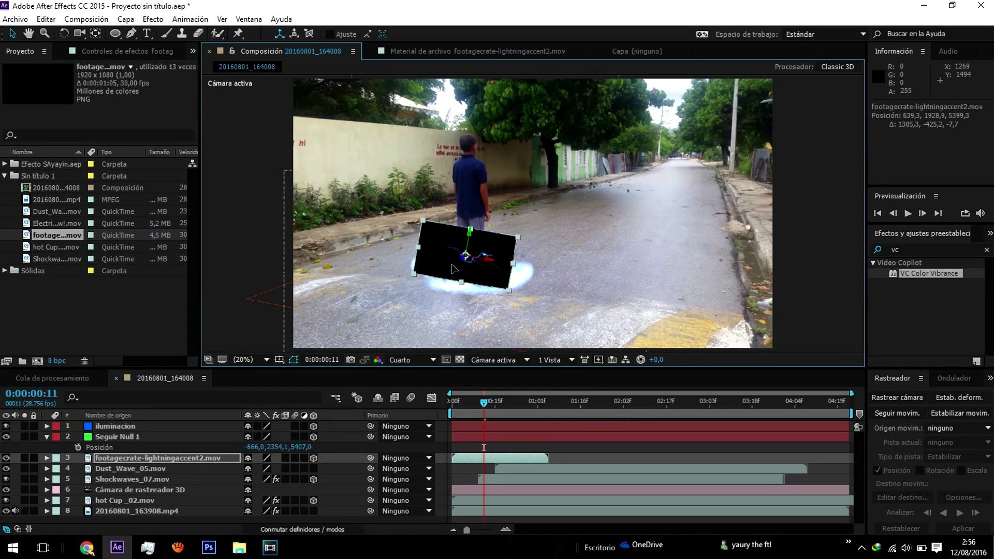
key(s)
mouse_move(272, 469)
mouse_down()
mouse_move(467, 263)
mouse_move(465, 242)
mouse_move(486, 284)
mouse_move(435, 352)
mouse_up()
Step: Rotate the lightning layer about 47° near the boy's feet and open its blending choices
key(w)
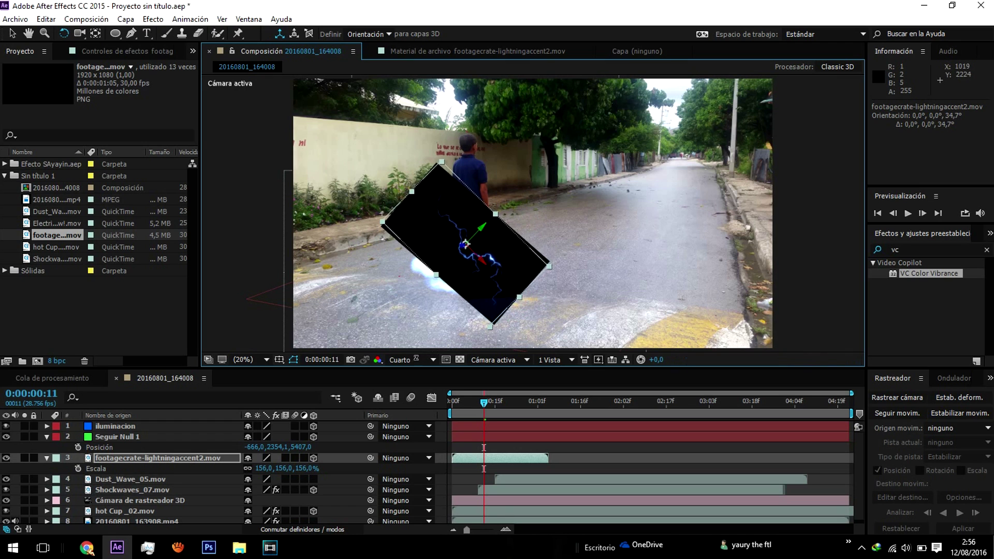
mouse_move(434, 353)
mouse_down()
mouse_move(391, 378)
mouse_move(473, 250)
mouse_up()
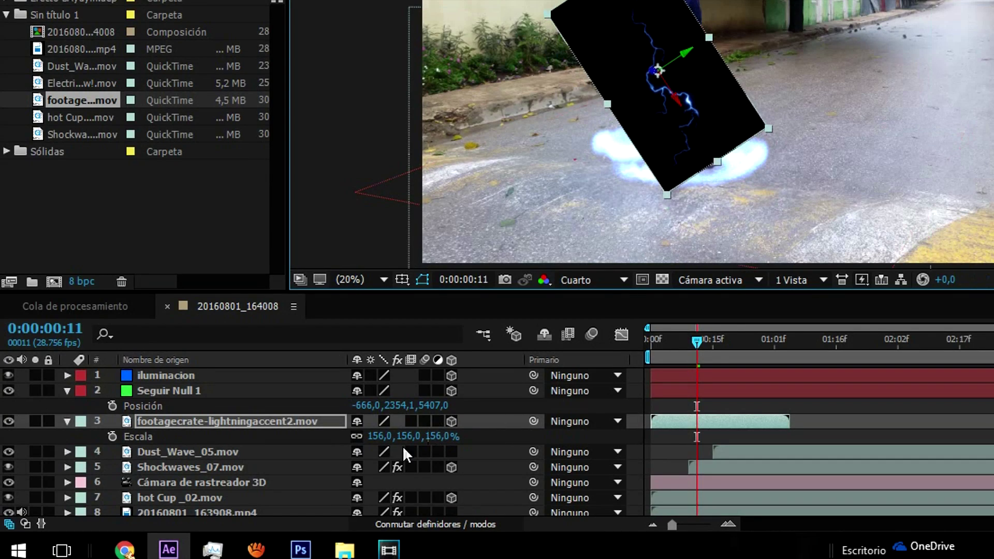
click(391, 524)
click(368, 420)
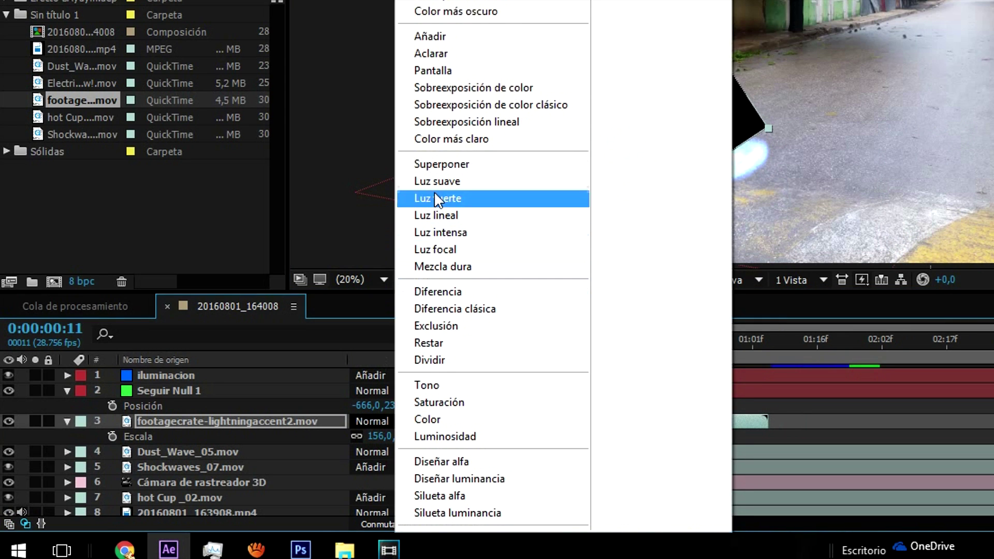
Step: Set the lightning layer to Añadir blending and preview from the start
click(464, 35)
click(433, 403)
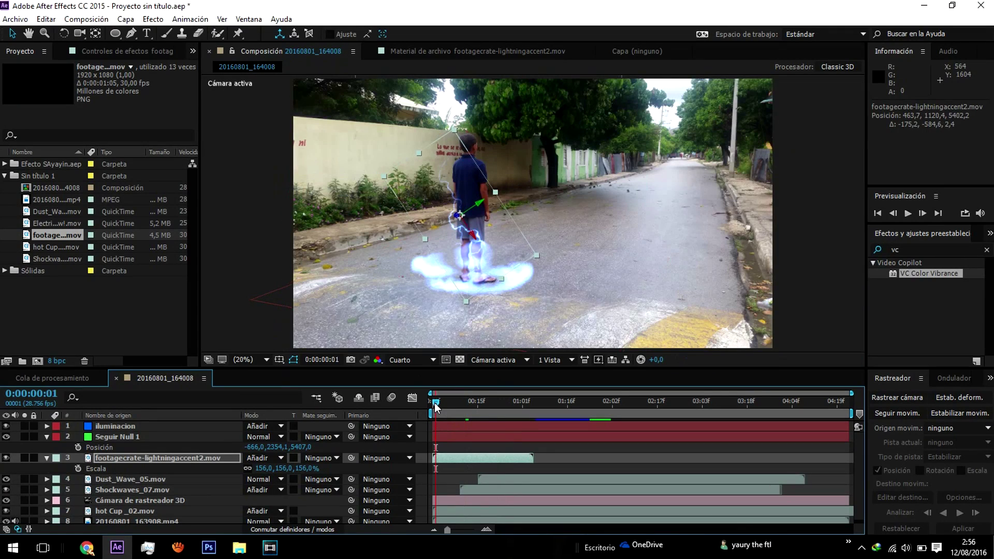
key(space)
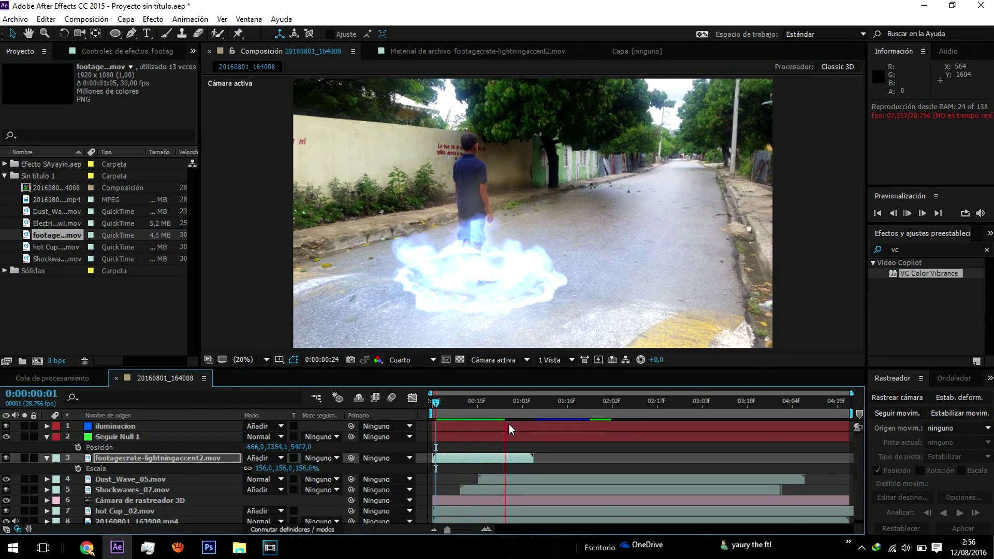
Step: Stop the preview and duplicate the lightning accent layer
click(508, 424)
key(space)
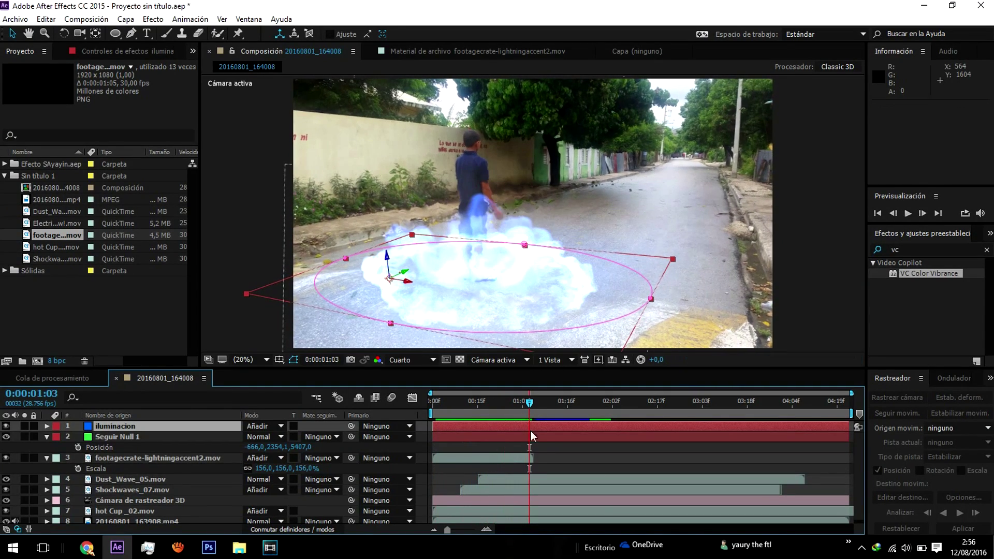
click(520, 458)
key(ctrl+d)
Step: Start the first lightning copy later, rotate it slightly, and preview it
drag(522, 458, 586, 458)
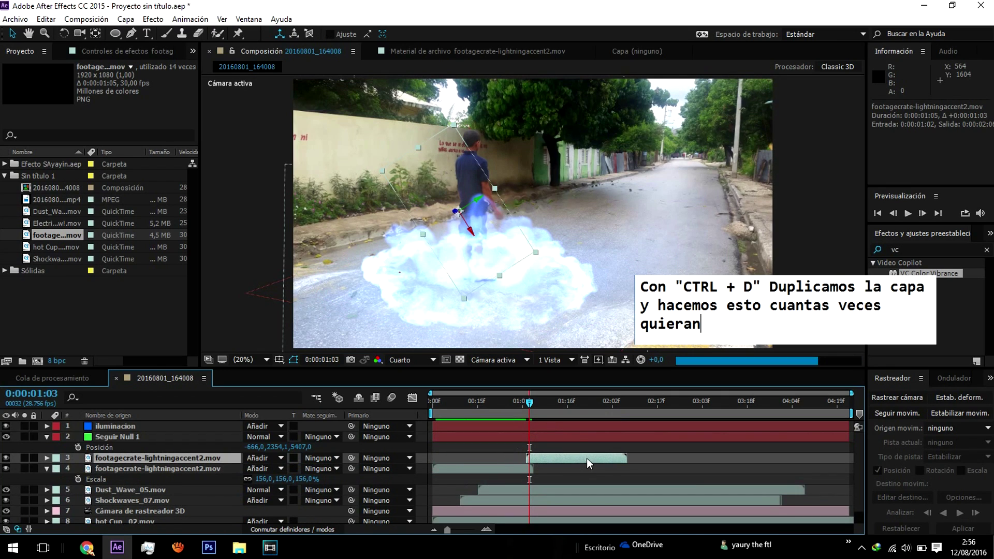
key(w)
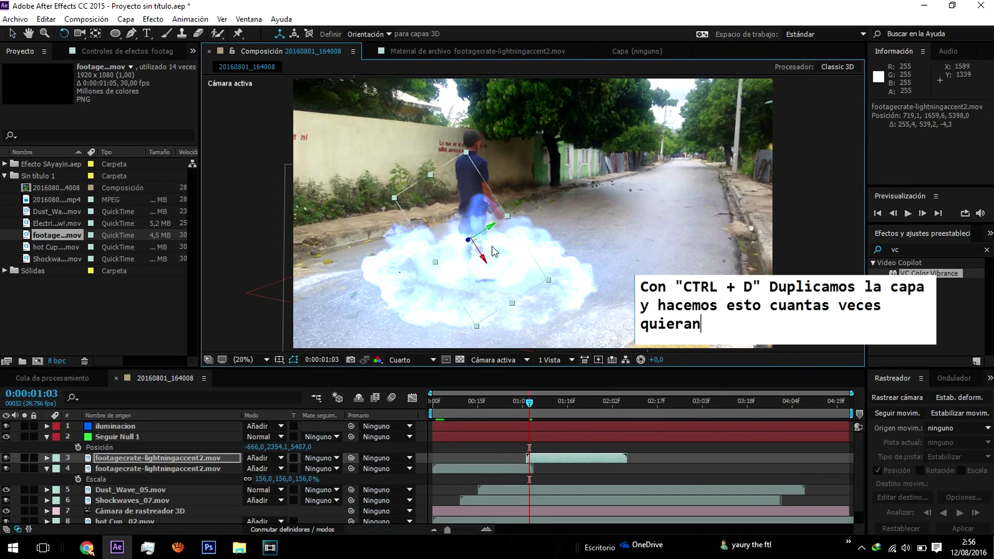
drag(476, 250, 472, 240)
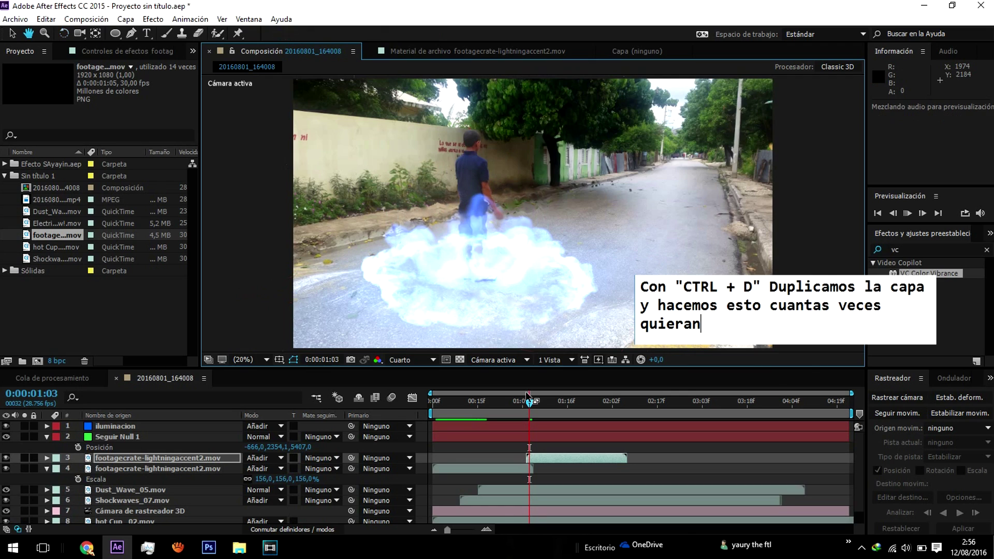
key(space)
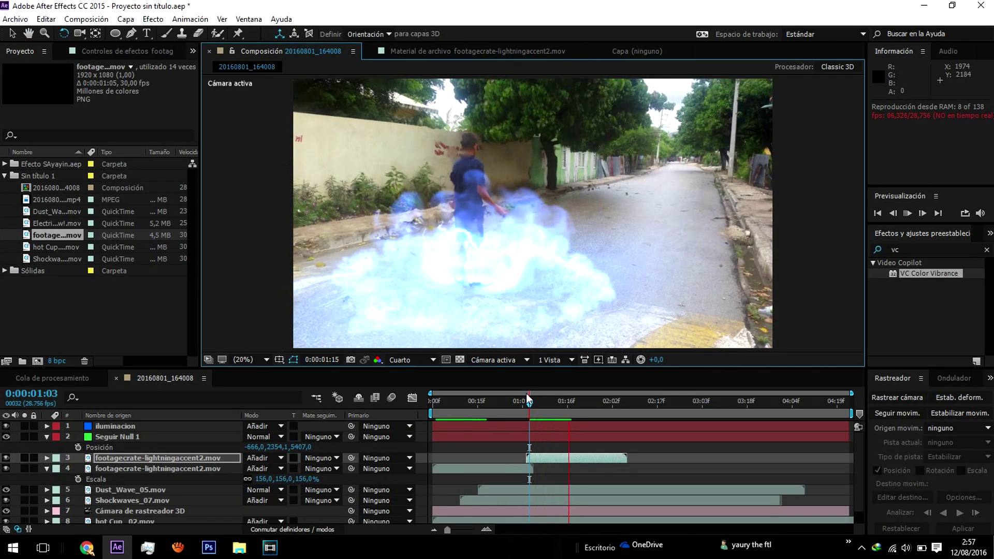
key(space)
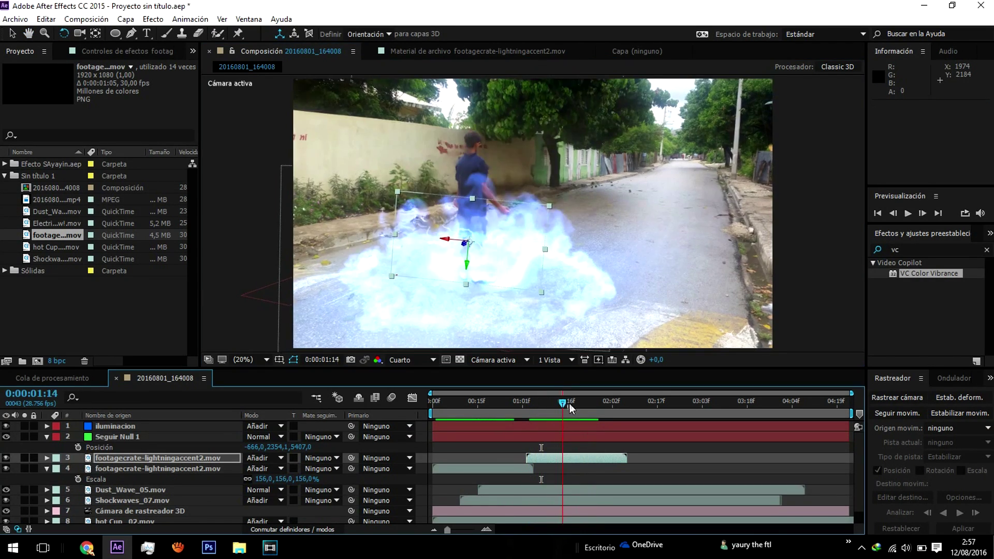
Step: Add another copy starting at 0:00:01:15, moved onto the boy and rotated about 206°, then preview
click(596, 455)
key(ctrl+d)
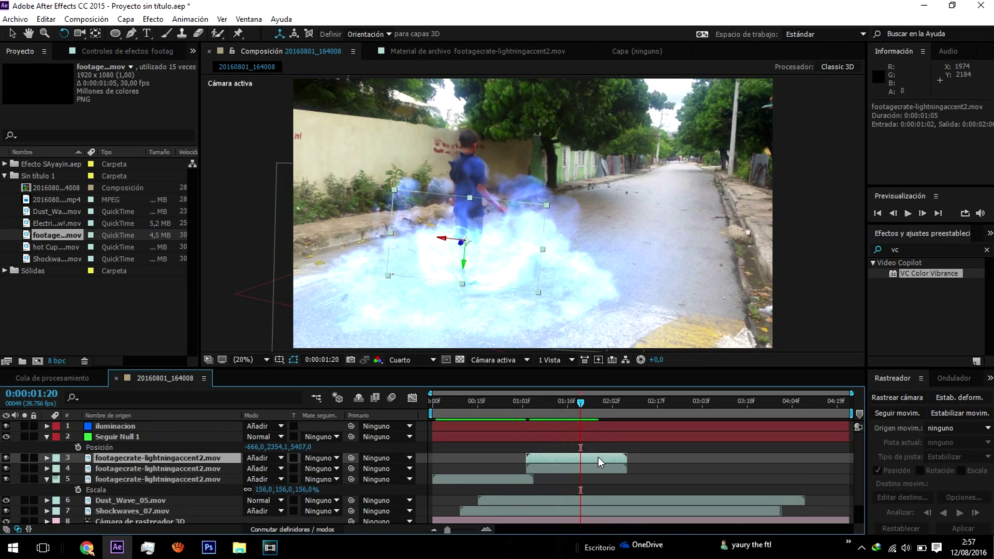
drag(592, 458, 616, 459)
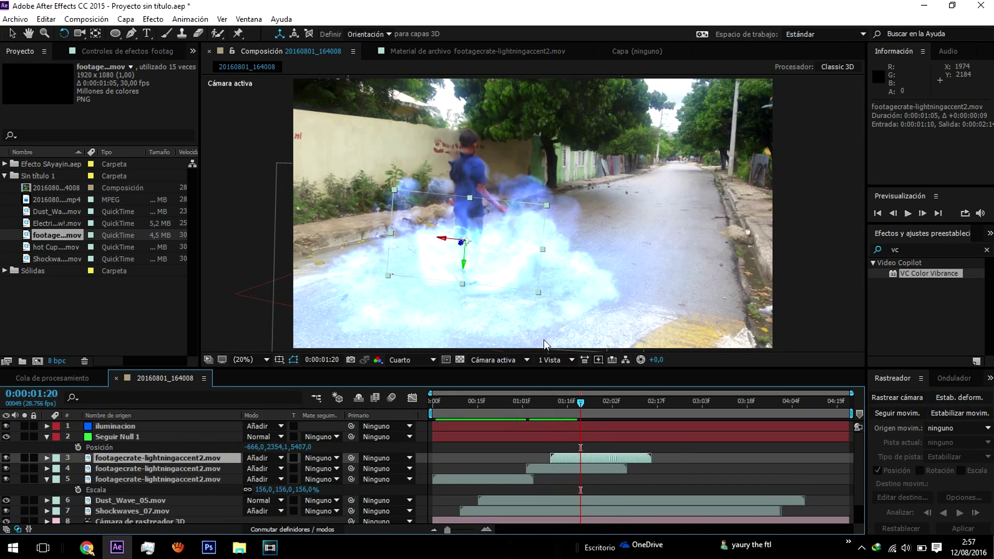
key(v)
drag(499, 258, 505, 166)
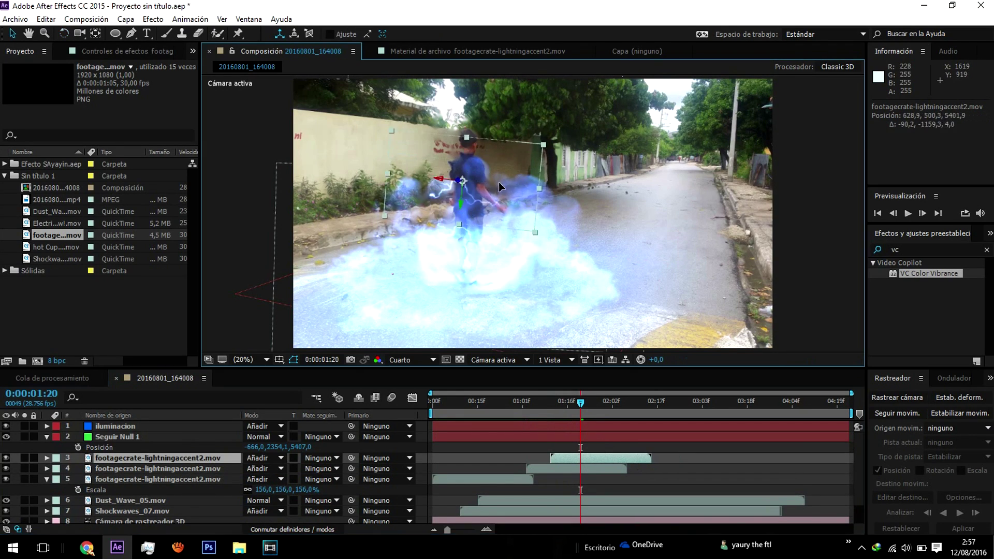
key(w)
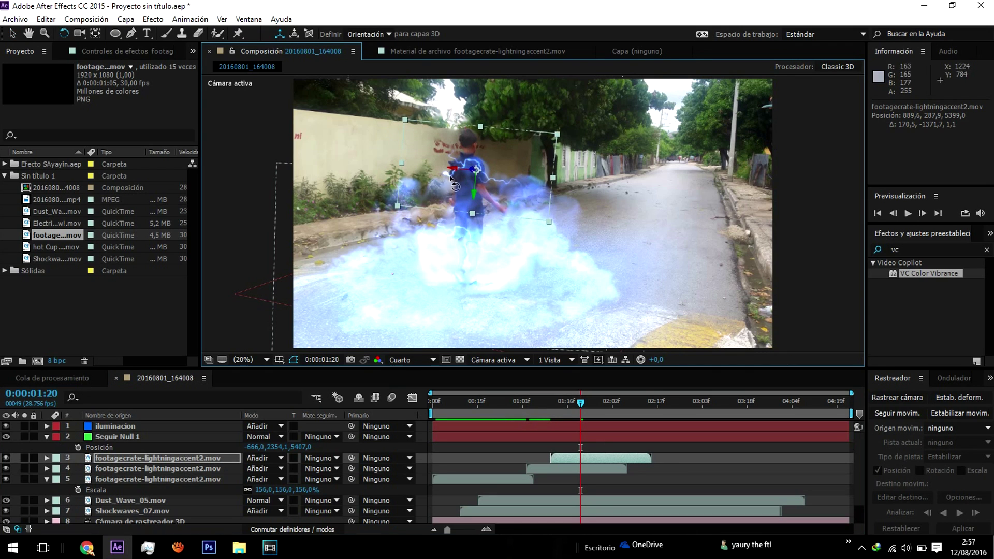
drag(473, 171, 538, 186)
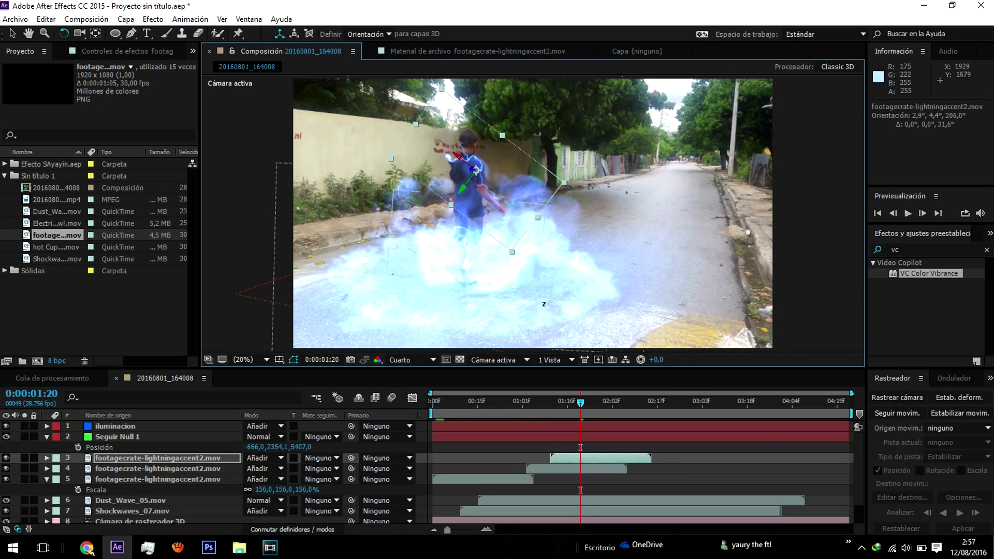
drag(577, 458, 592, 457)
click(552, 400)
key(space)
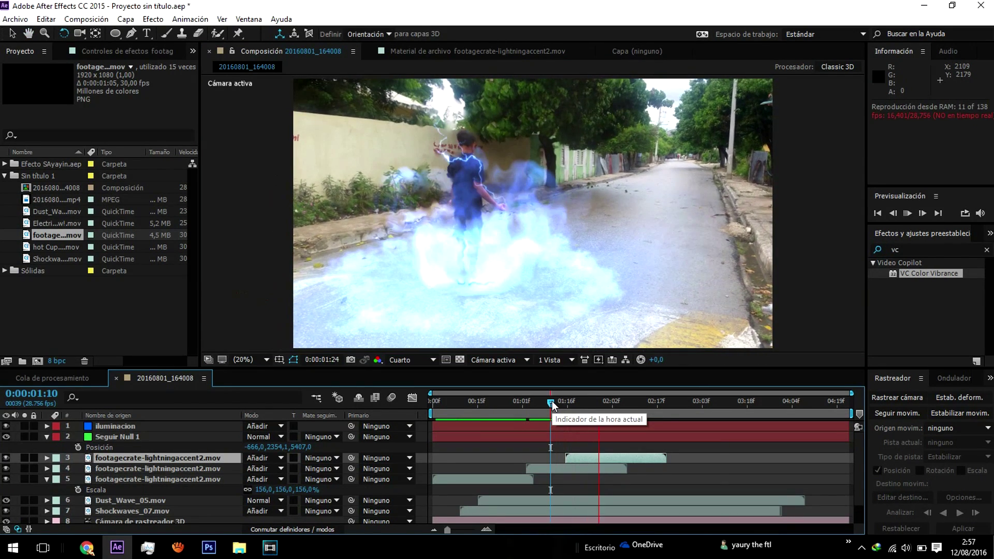
click(640, 401)
drag(640, 401, 645, 402)
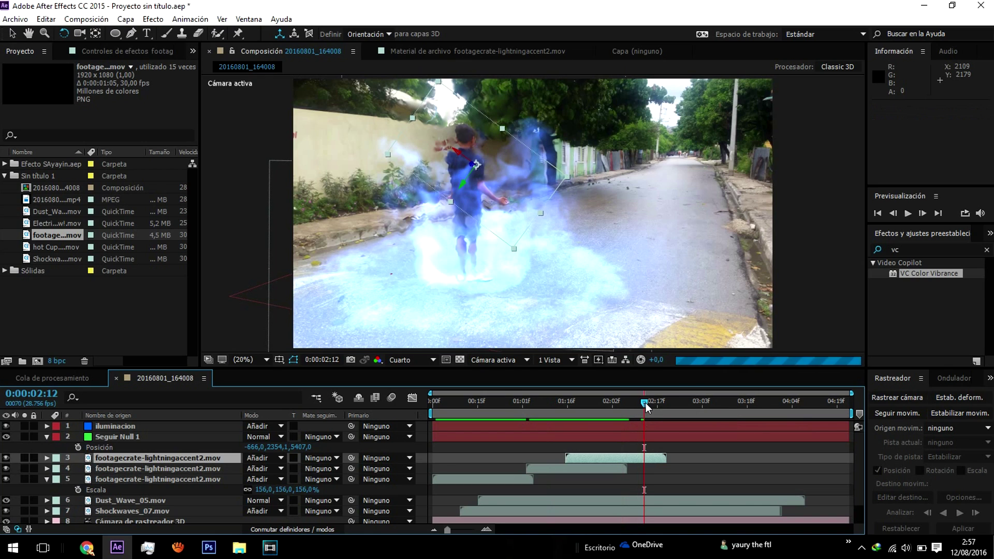
Step: Duplicate the lightning layer, start the copy near 2:07, and move and rotate it over the boy
key(ctrl+d)
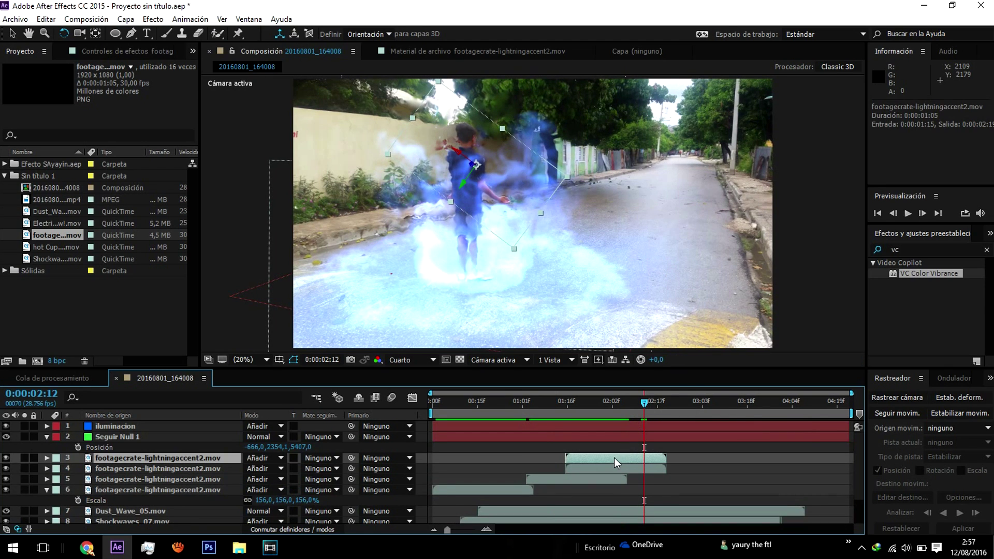
drag(613, 458, 678, 457)
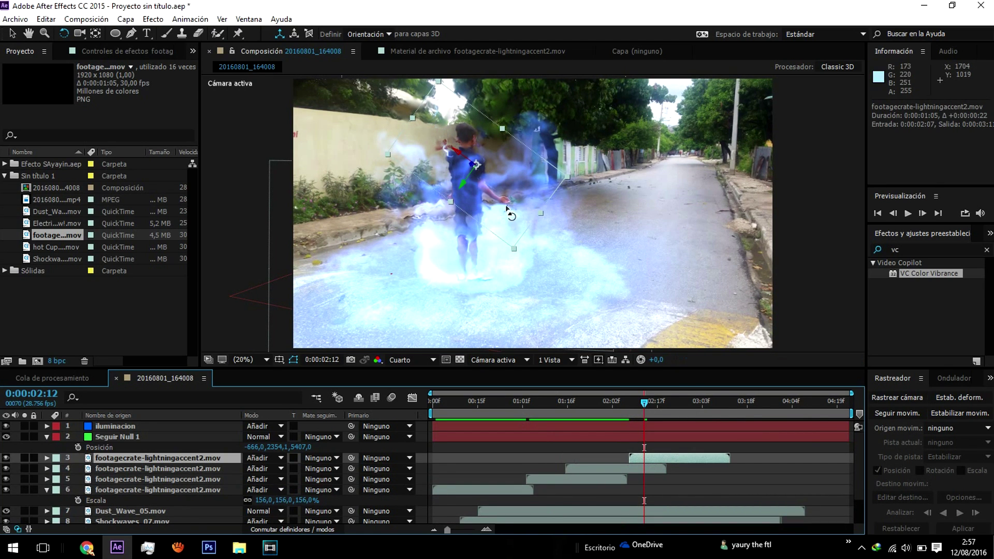
mouse_move(507, 209)
mouse_down()
mouse_move(456, 207)
mouse_move(471, 213)
mouse_up()
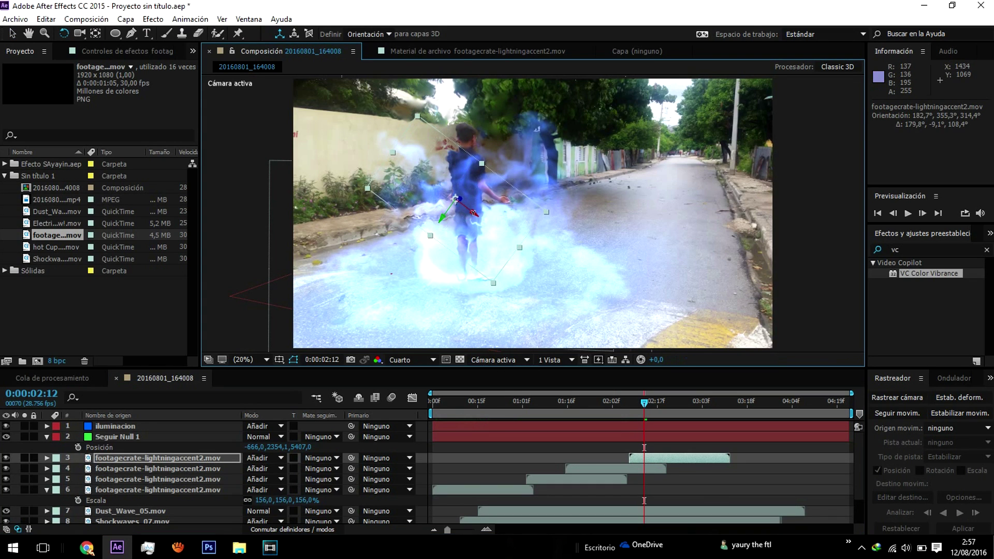
mouse_move(457, 200)
mouse_down()
mouse_move(468, 203)
mouse_move(481, 186)
mouse_up()
Step: Preview the bolts up to 3:05, then duplicate the top lightning layer once more
key(h)
key(space)
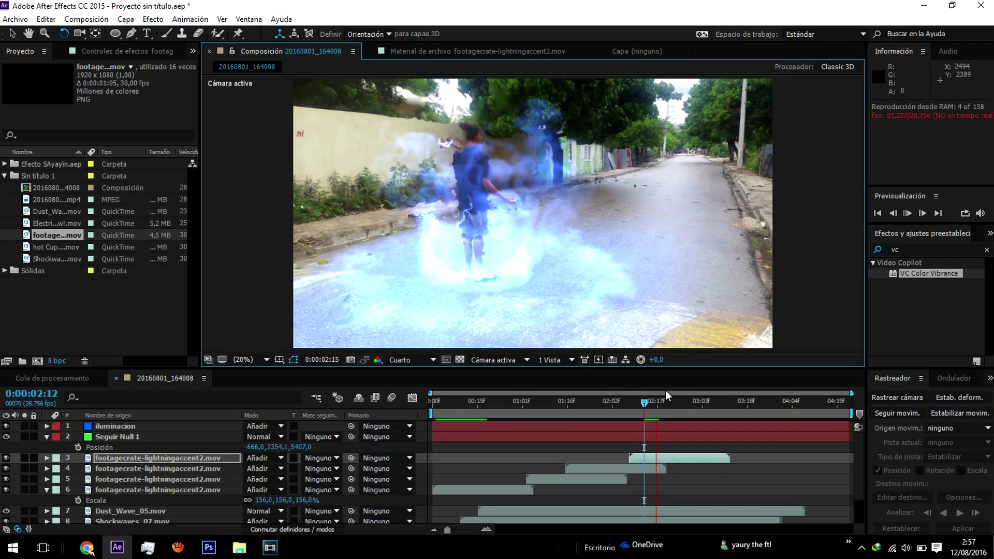
click(709, 399)
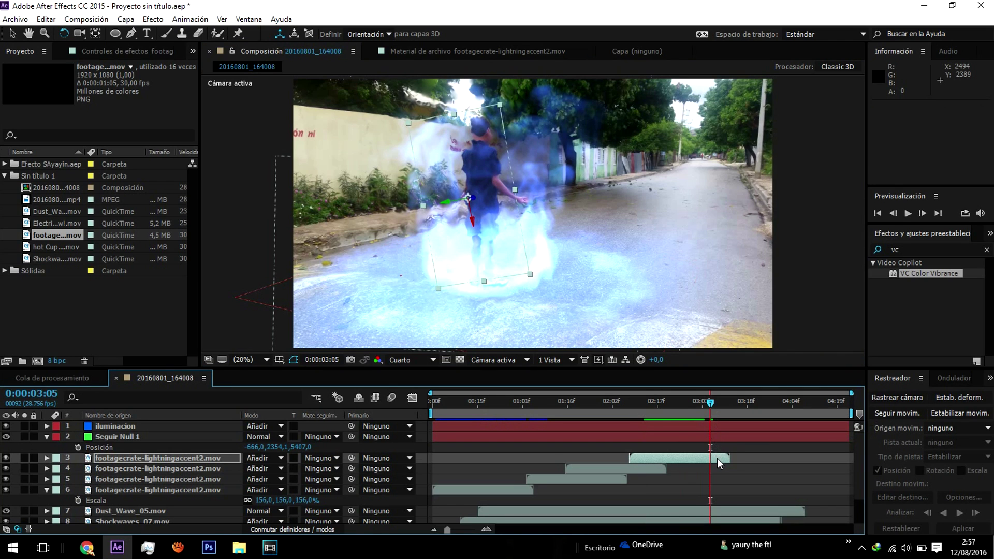
click(678, 460)
key(ctrl+d)
Step: Start the newest lightning copy near 0:00:03:03, move it up-right, rotate it about -54°, and preview
drag(672, 459, 765, 455)
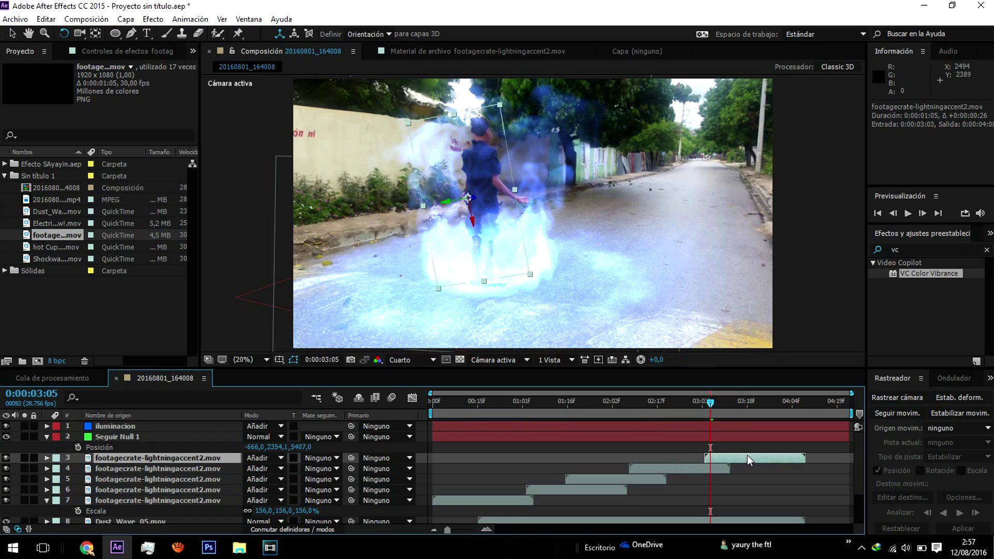
key(v)
drag(513, 237, 545, 218)
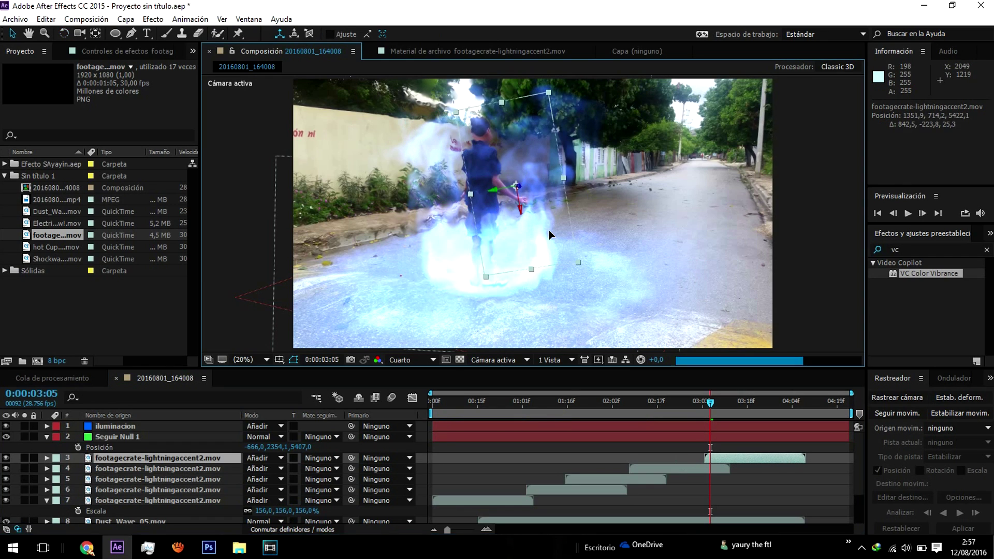
key(w)
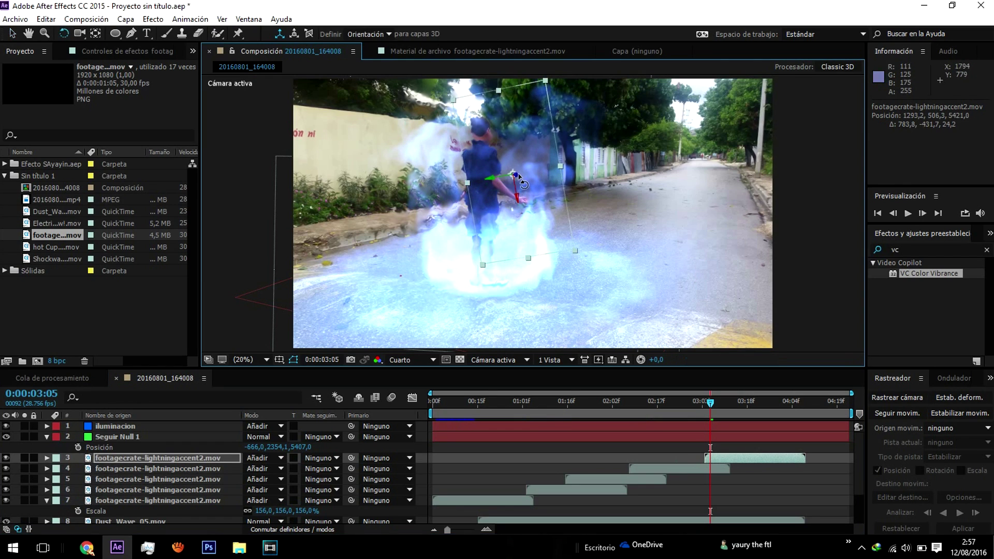
drag(480, 157, 486, 165)
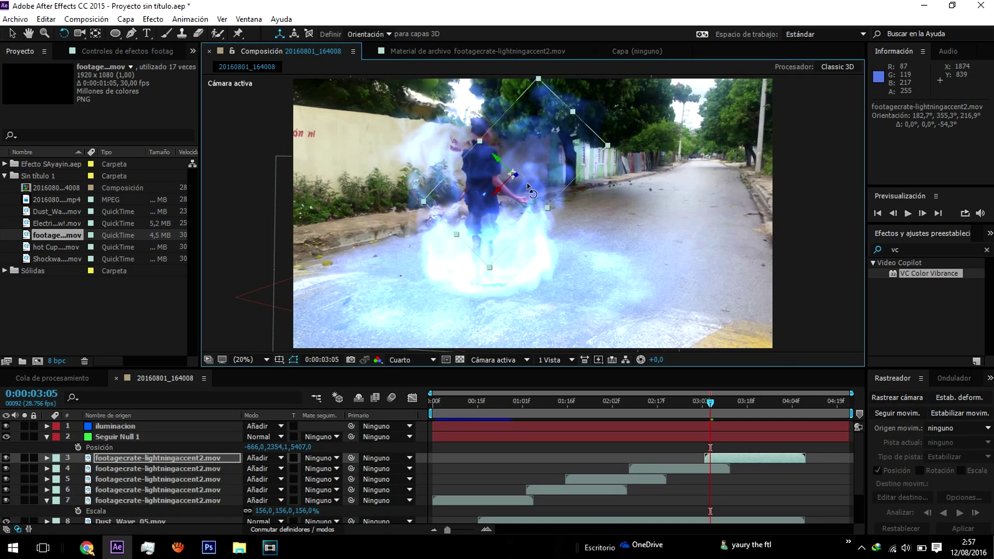
key(space)
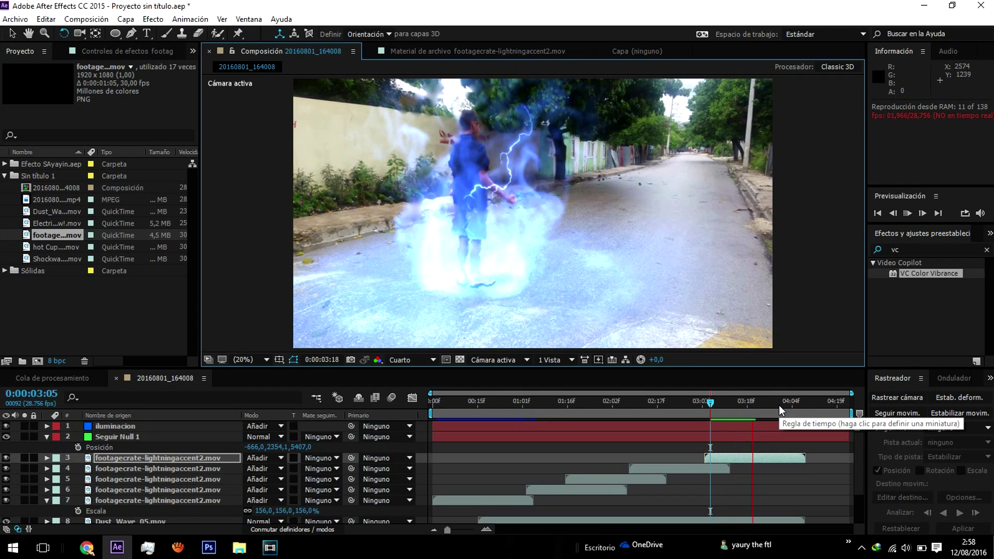
drag(779, 405, 783, 408)
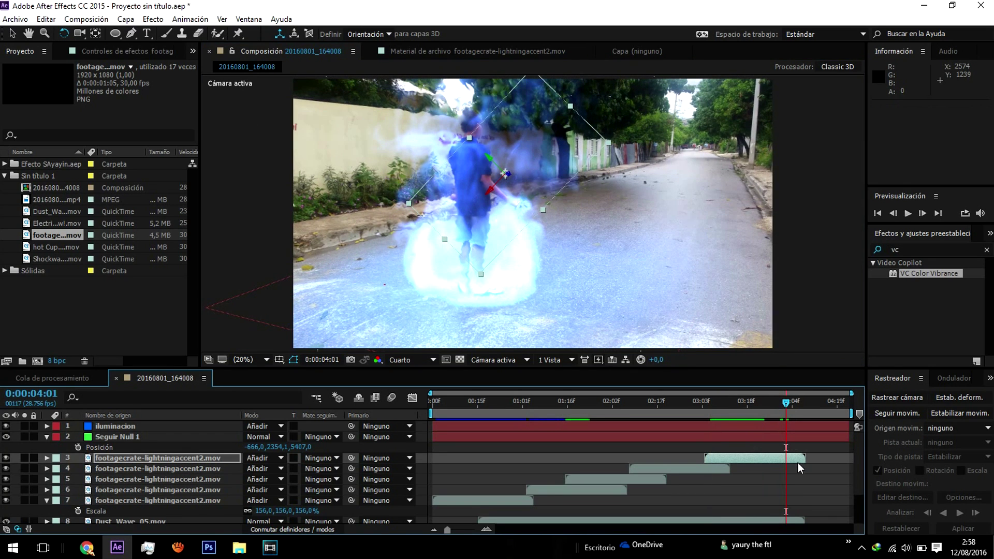
Step: Duplicate the latest lightning accent, start it 21 frames later, then rotate and move it onto the person
click(781, 457)
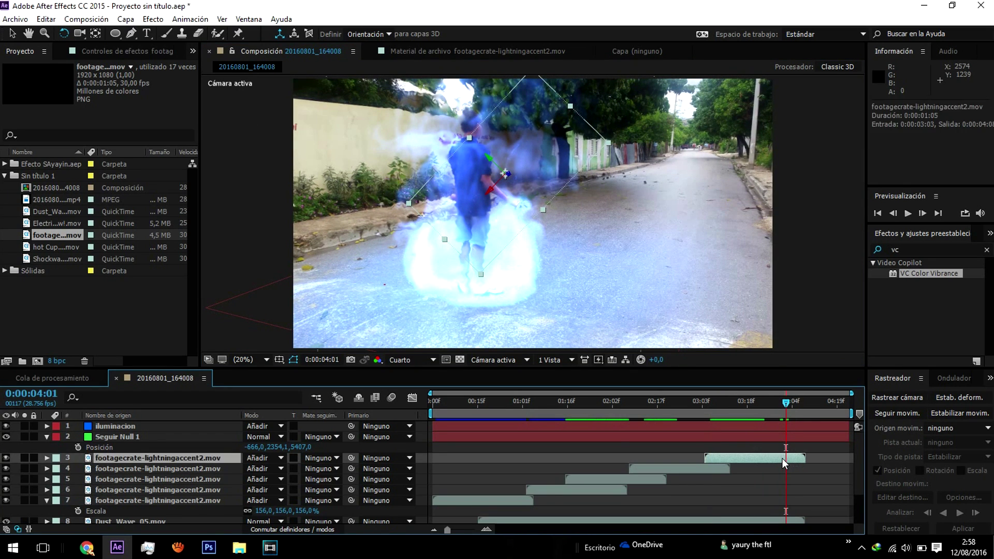
key(ctrl+d)
drag(775, 458, 828, 460)
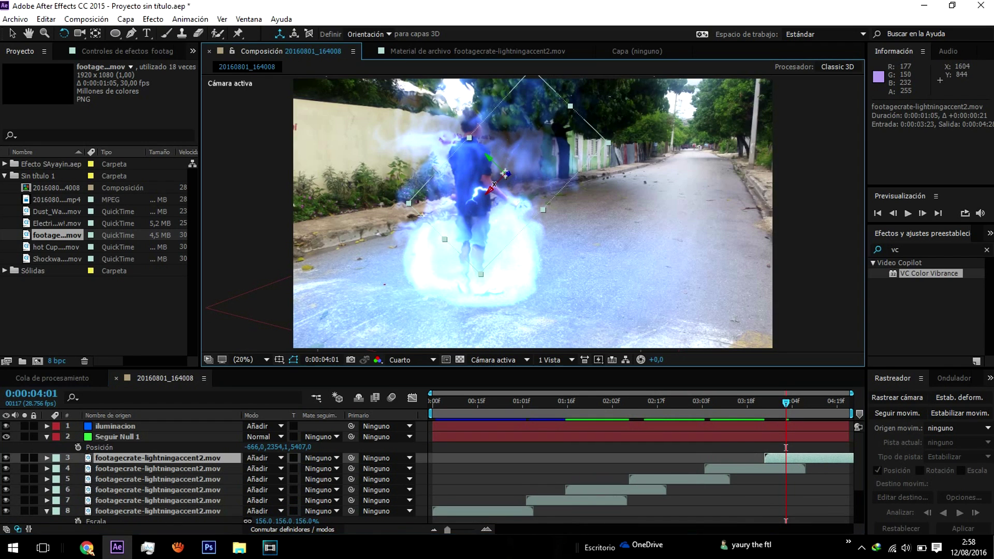
drag(696, 289, 731, 300)
key(v)
drag(520, 198, 473, 195)
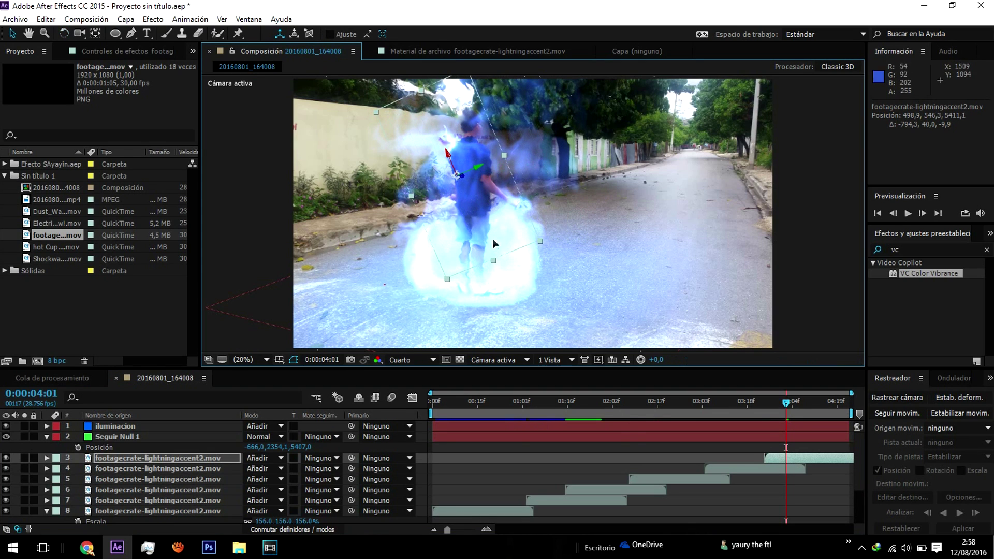
click(447, 403)
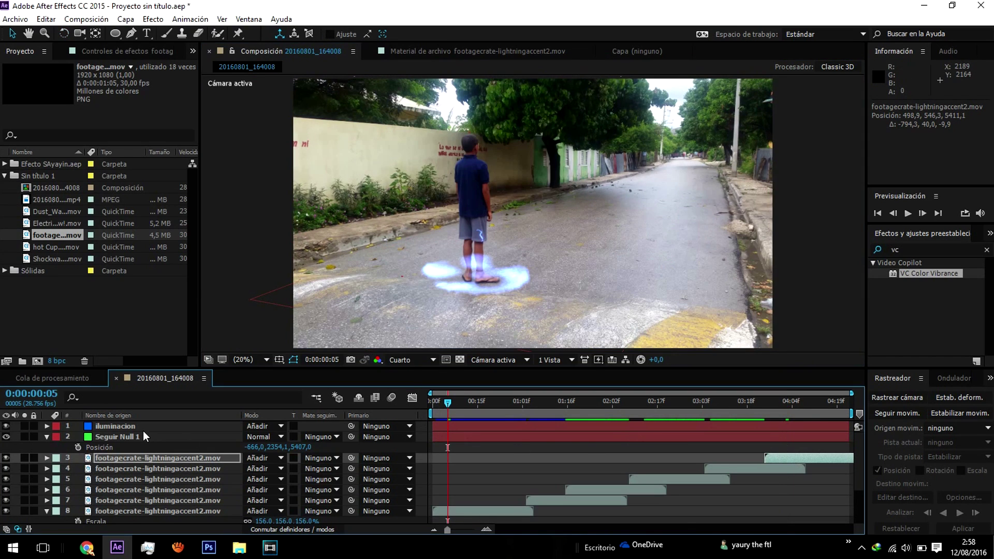
Step: Trim Electrical Elements Upcoming Tutorial Preview!.mov to a 24-frame section and overlay it as the top layer
double_click(45, 225)
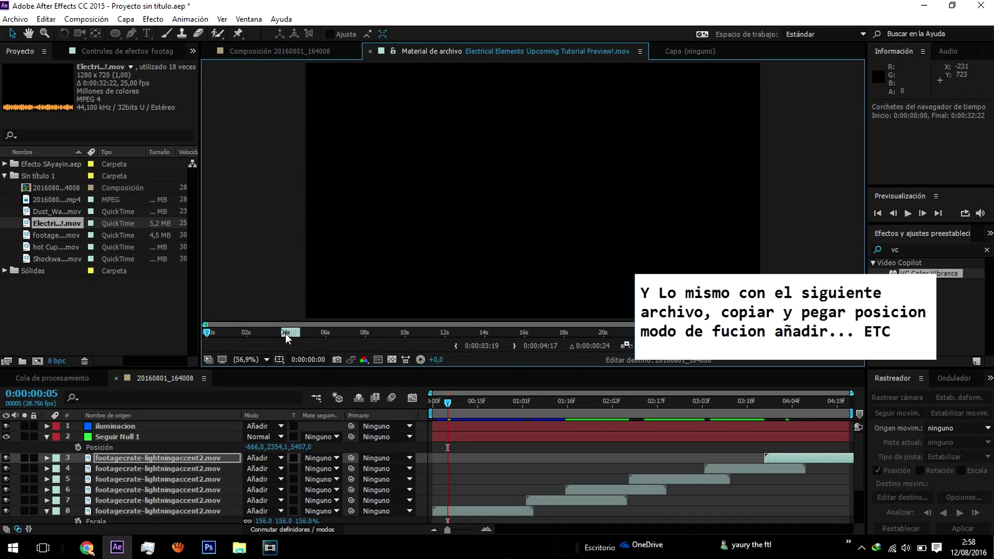
drag(246, 332, 292, 340)
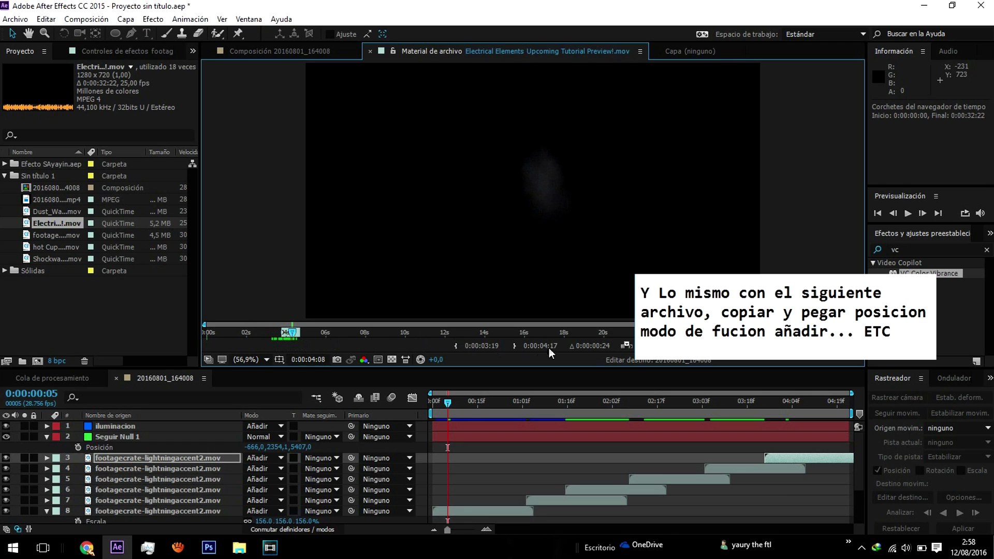
click(626, 345)
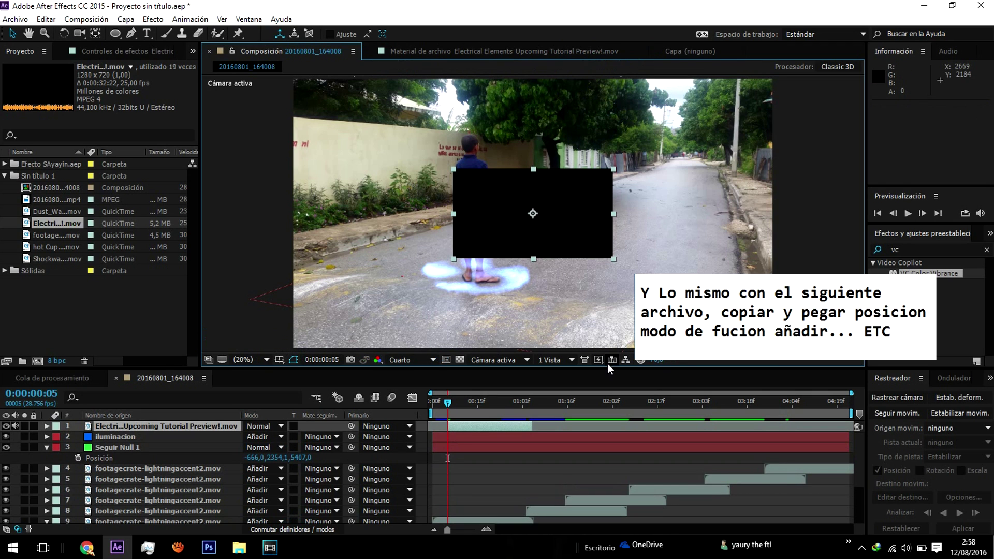
Step: At 0:00:00:13, make the electrical clip a 3D layer and paste the null's Position onto it
drag(452, 402, 472, 404)
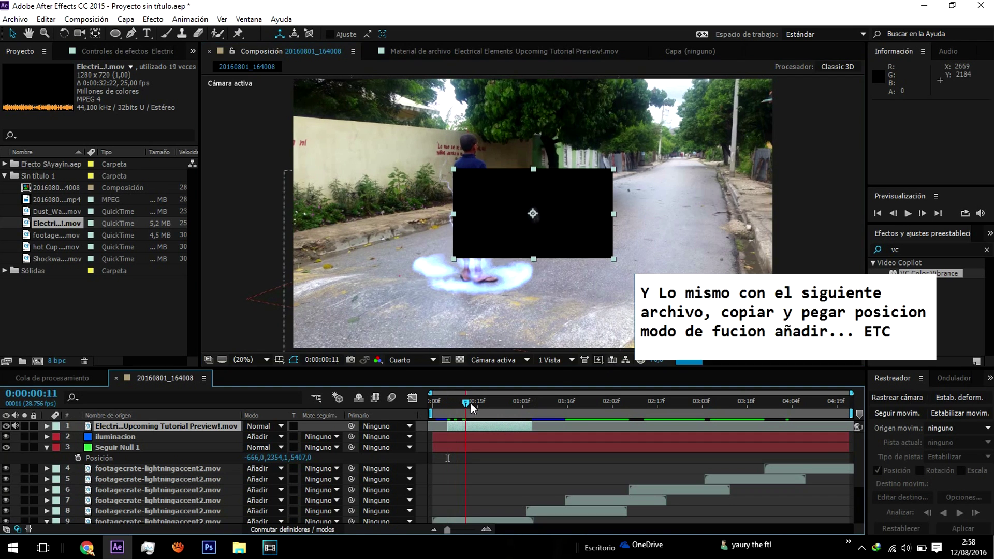
click(308, 528)
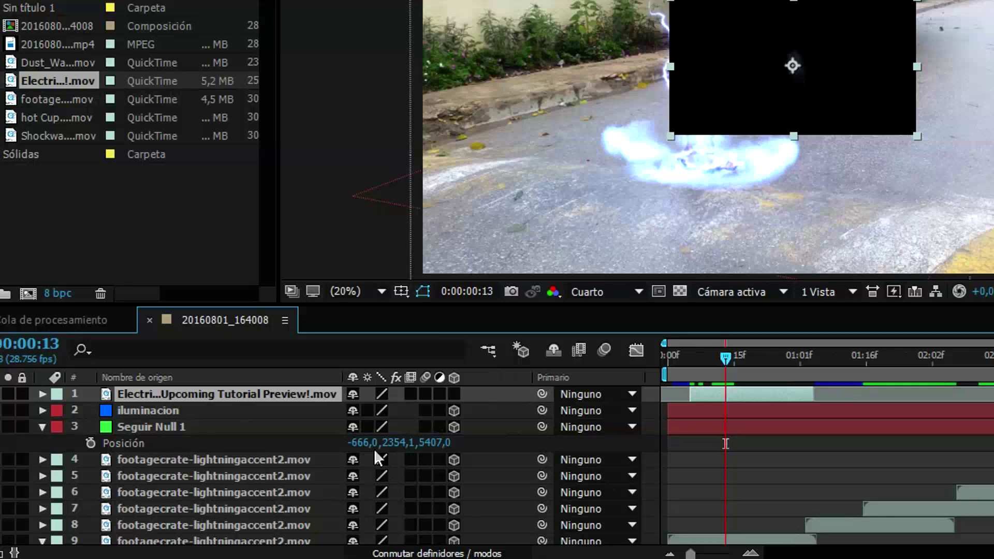
click(454, 394)
click(119, 439)
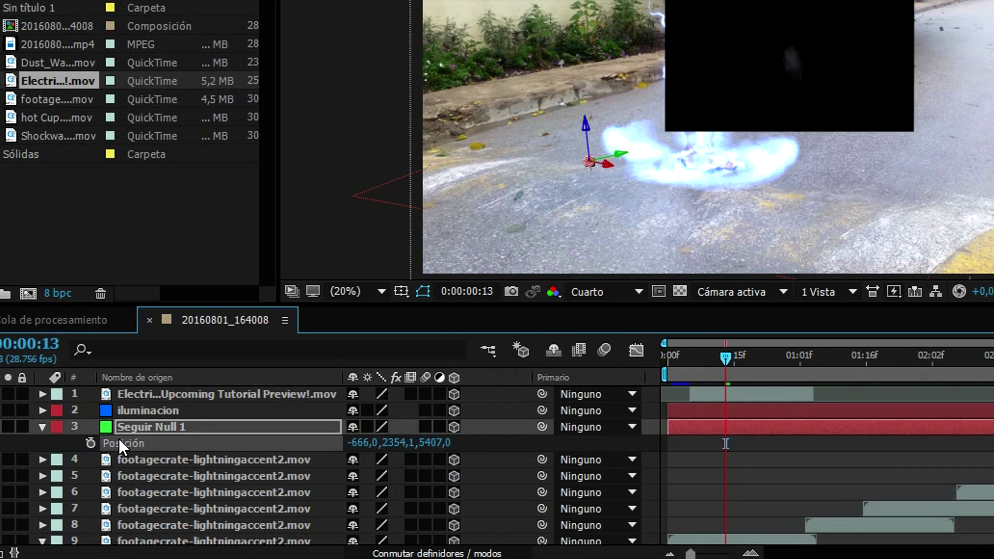
click(183, 394)
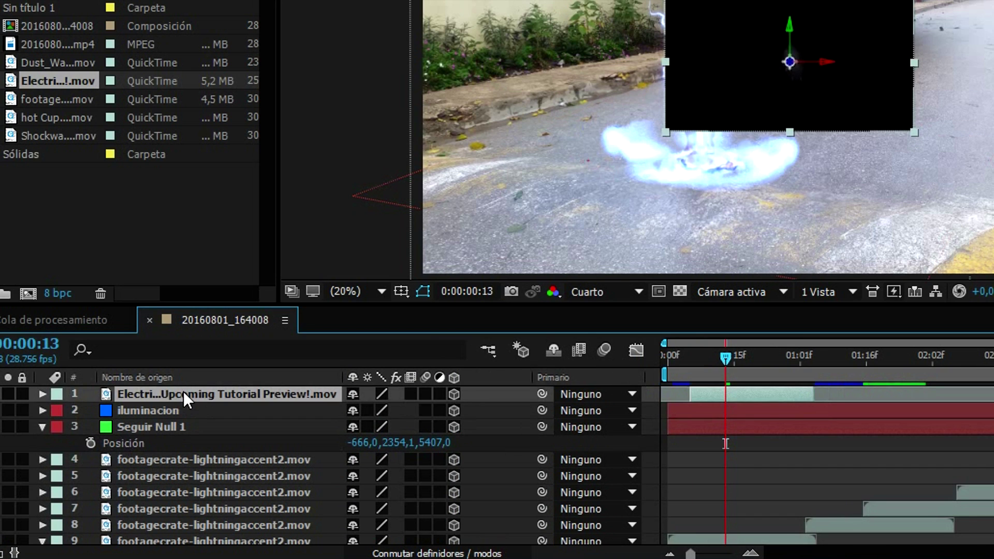
key(ctrl+v)
Step: Set the clip's blend mode to Añadir, move it onto the torso and scale it to 337%
click(414, 553)
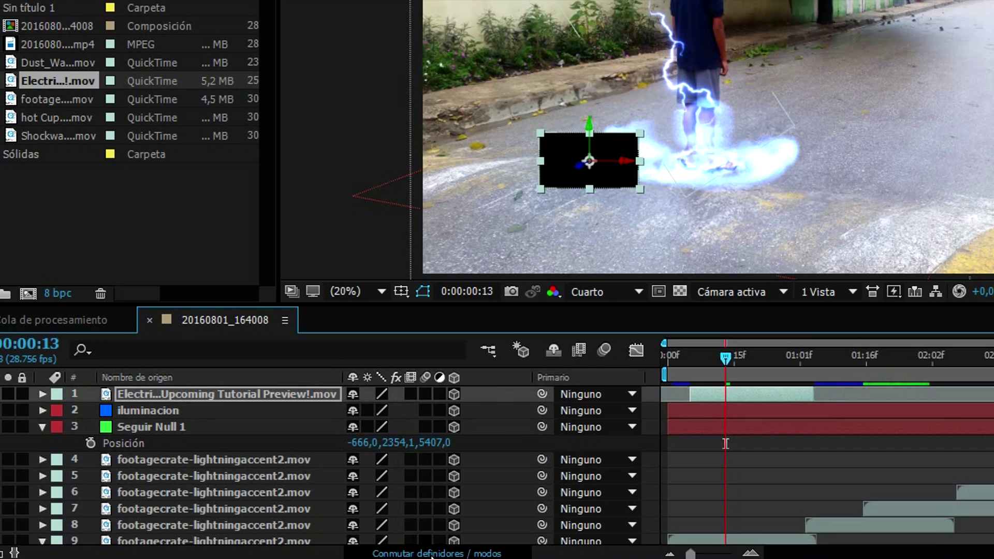
click(381, 401)
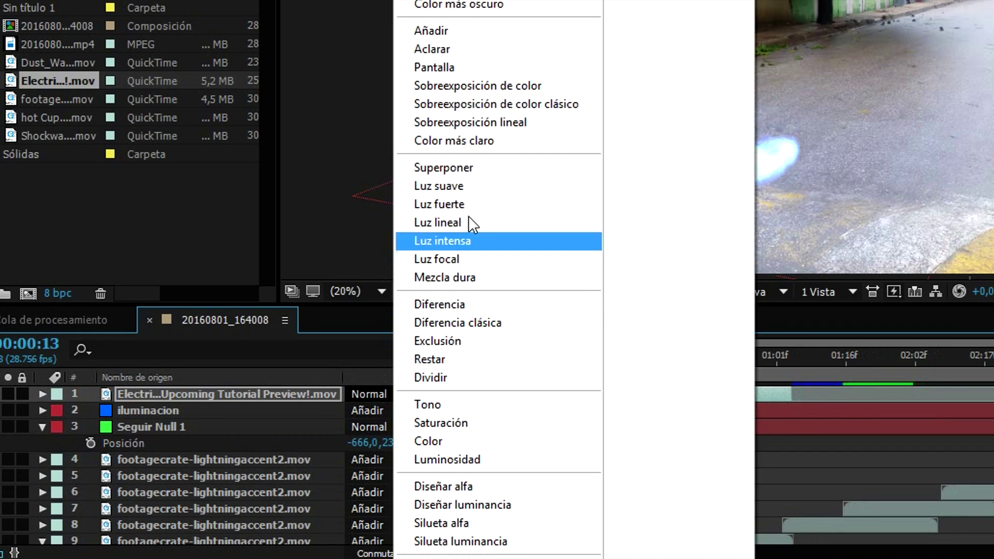
click(459, 30)
drag(379, 278, 449, 189)
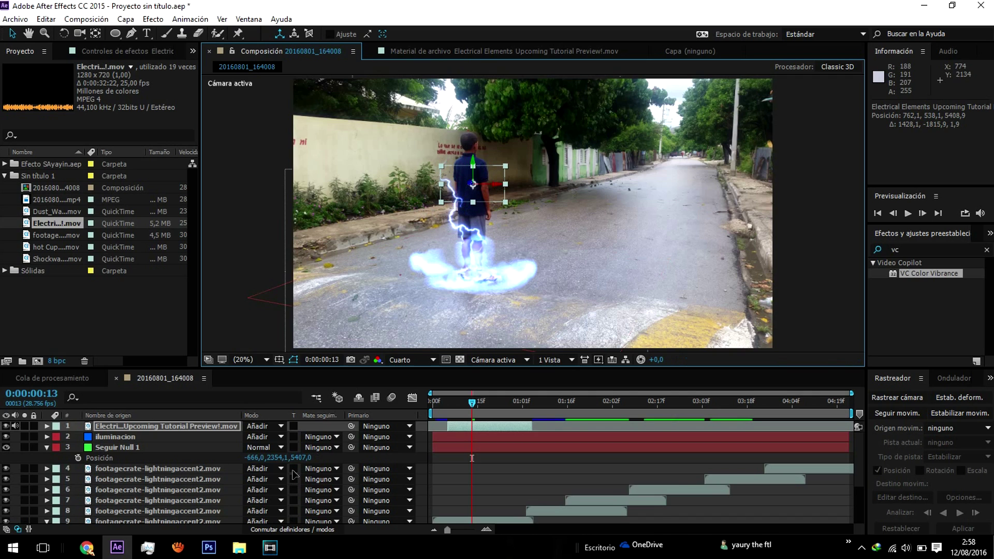
key(s)
drag(255, 436, 393, 426)
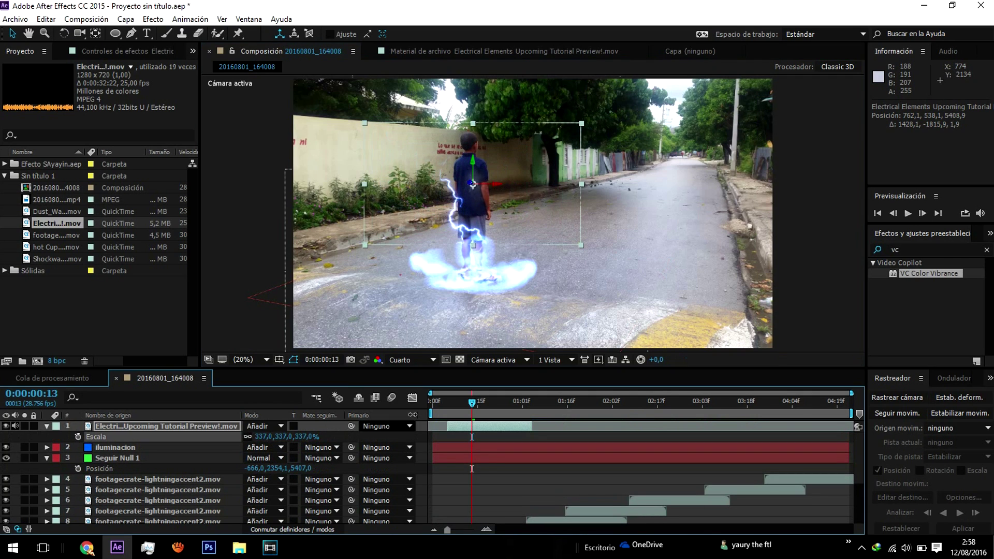
drag(461, 427, 476, 427)
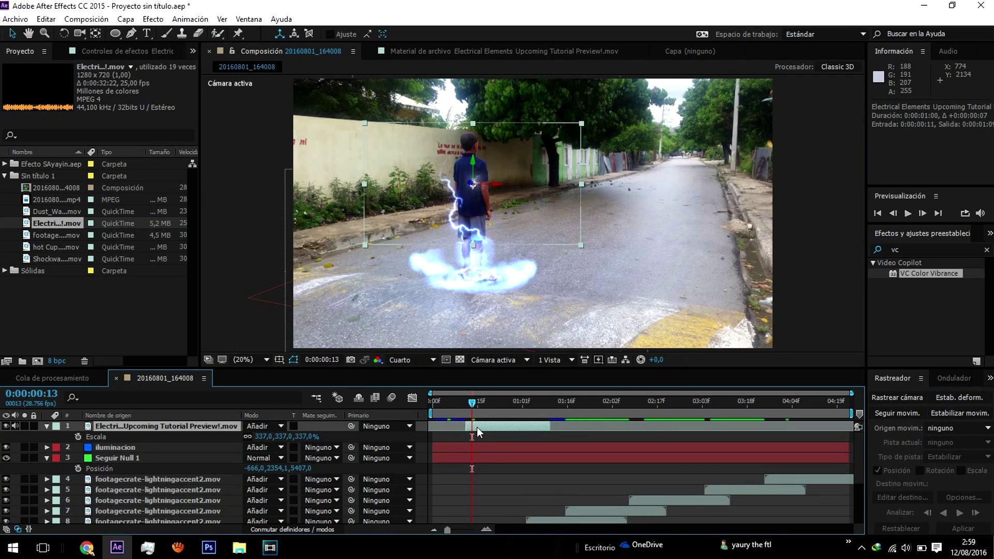
Step: Preview the composition from near the start
click(448, 402)
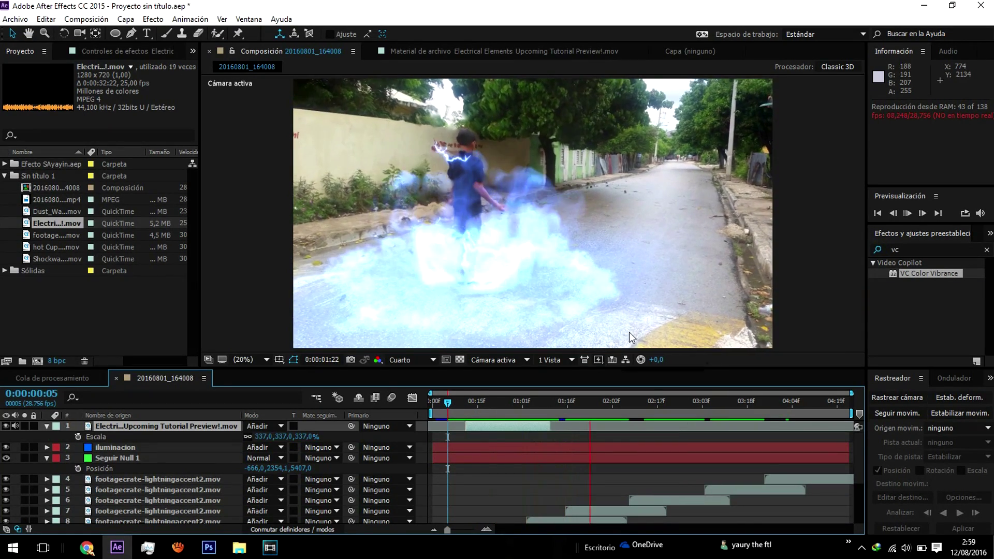
click(911, 212)
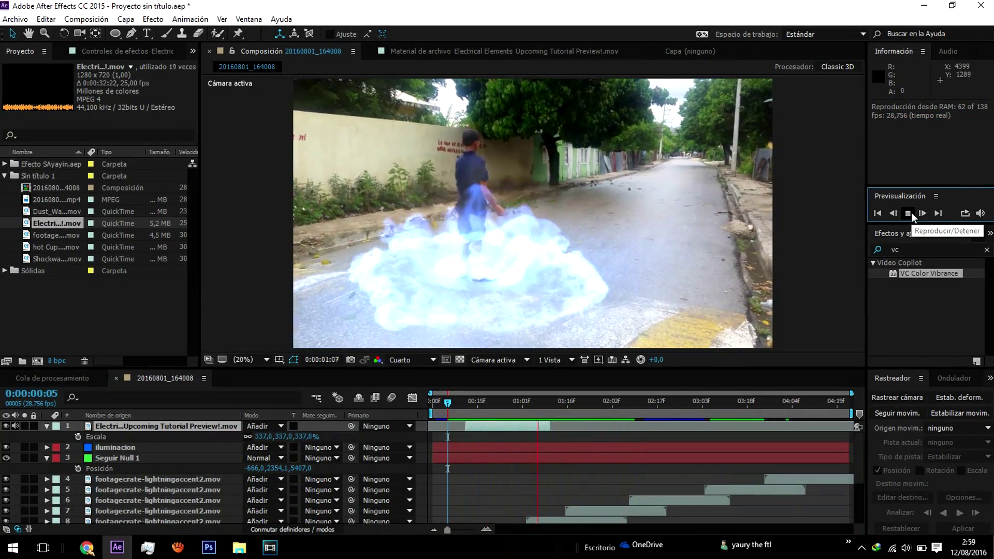
click(911, 212)
click(474, 426)
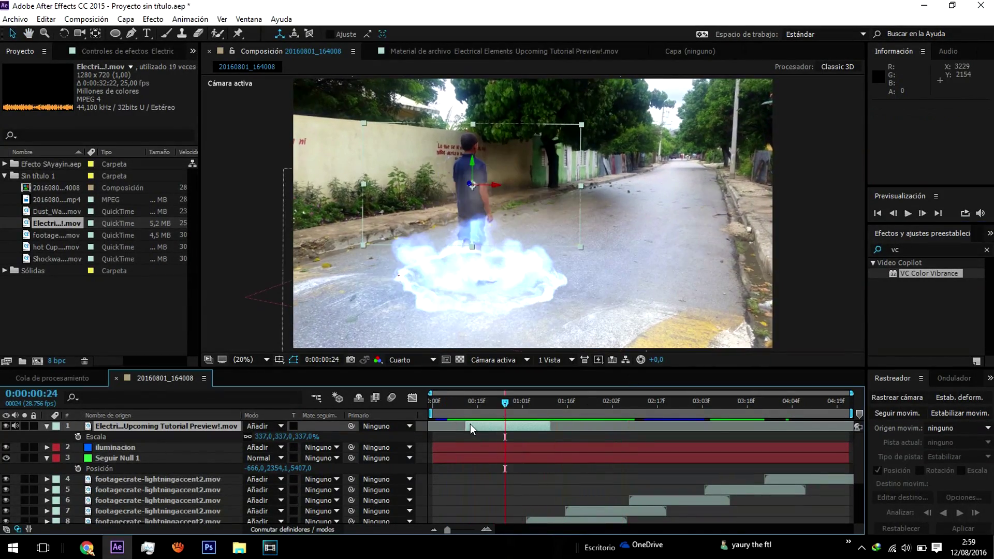
Step: Duplicate the electrical clip, start the copy about a second later, rotate it ~82.7° and move it toward the legs
drag(526, 399, 561, 406)
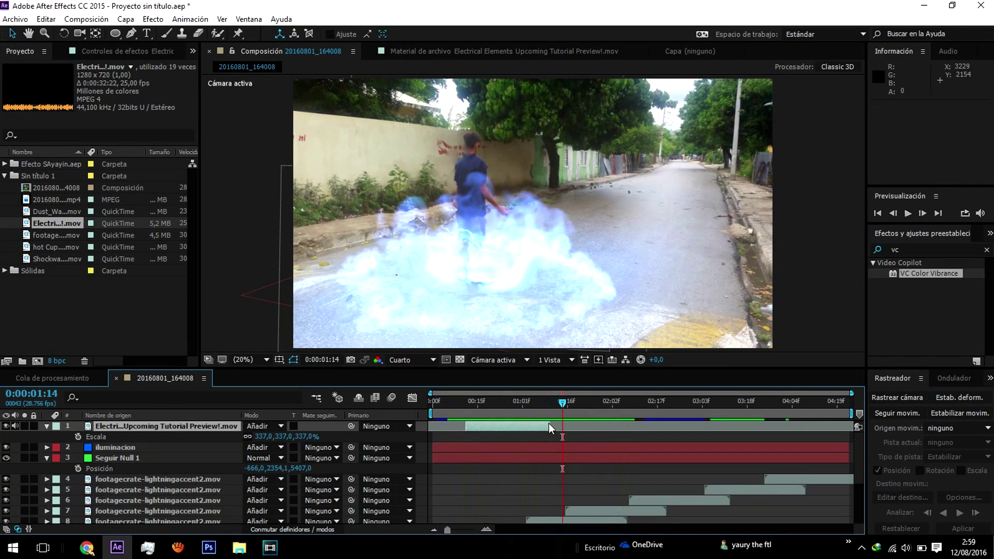
key(ctrl+d)
mouse_move(526, 425)
mouse_down()
mouse_move(613, 432)
mouse_move(601, 433)
mouse_up()
key(w)
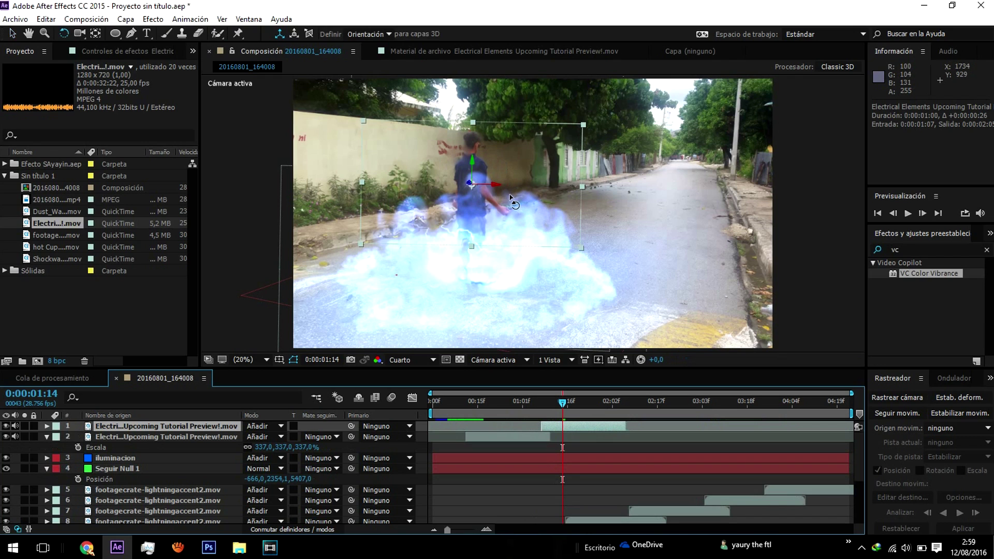
drag(495, 193, 472, 200)
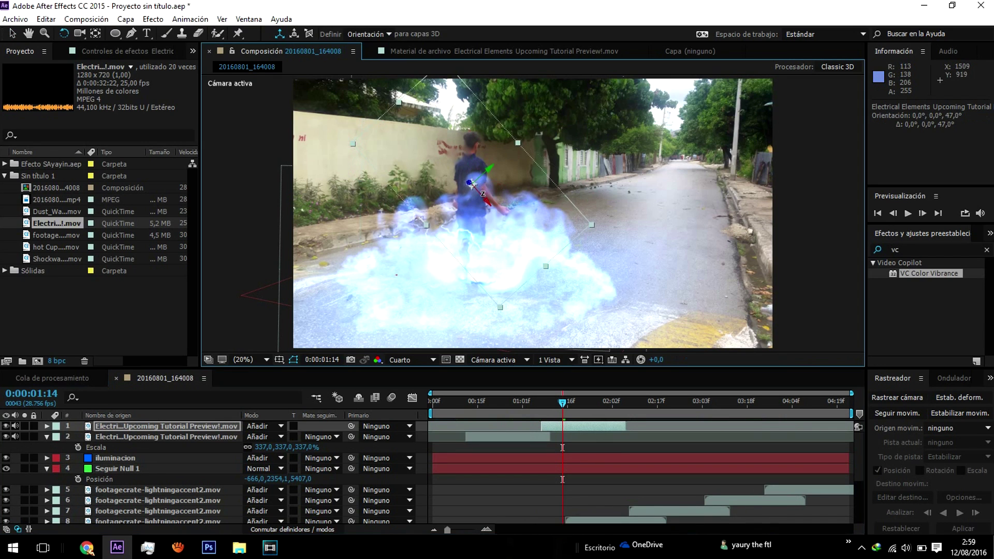
key(v)
drag(506, 217, 526, 274)
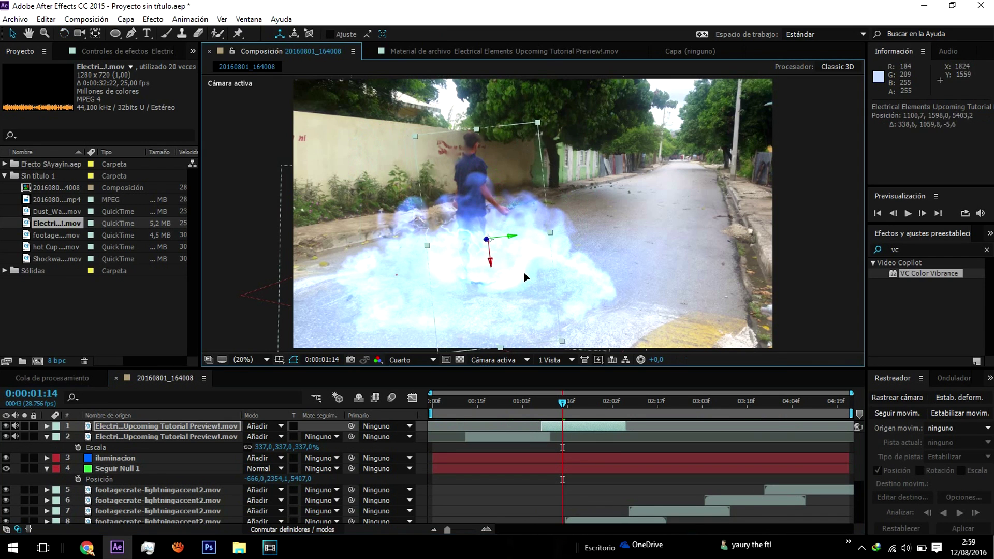
Step: Preview, stop at 0:00:01:24, and collapse the expanded properties of layers 2 and 4
key(space)
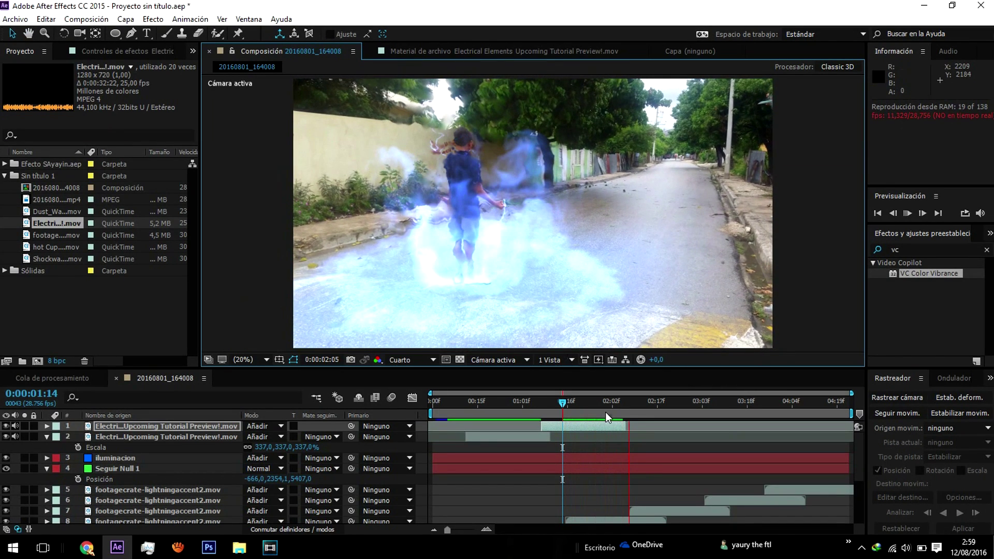
click(593, 405)
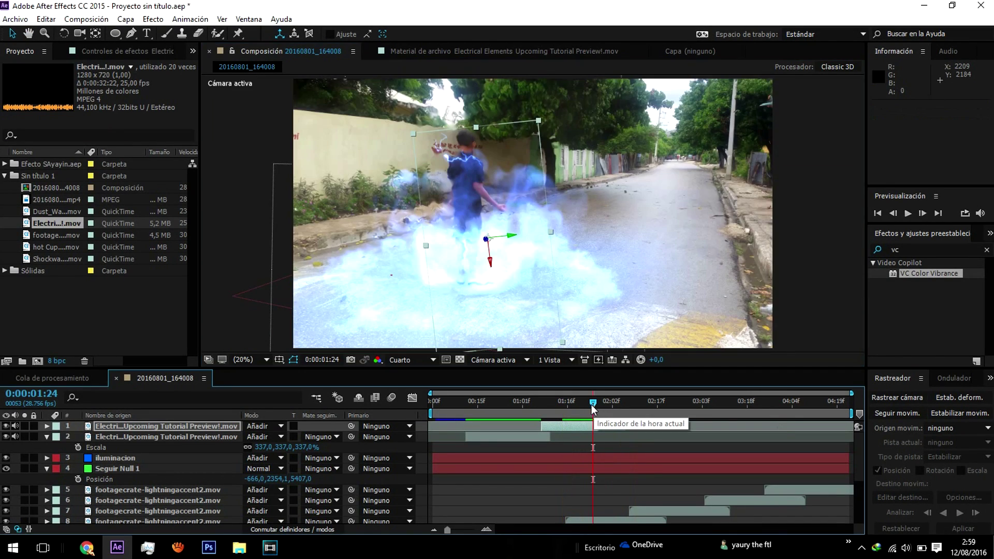
click(47, 438)
click(47, 458)
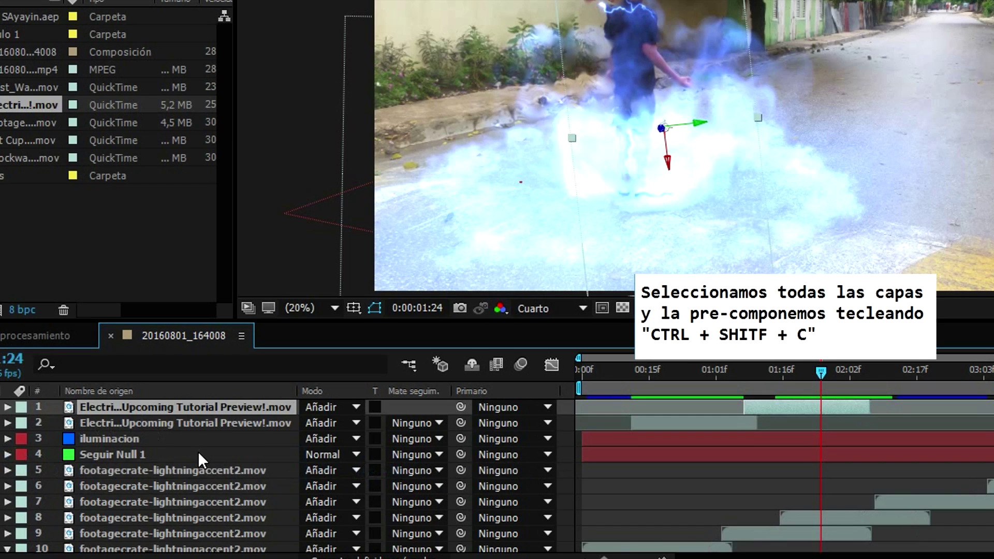
scroll(180, 455, down, 3)
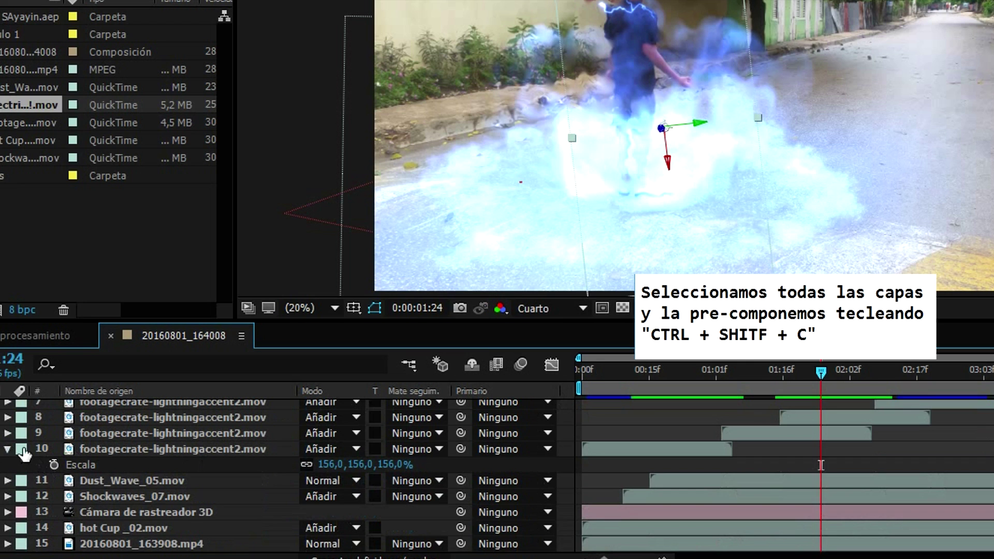
Step: Select all fifteen layers and precompose them into a composition named 'final'
click(7, 450)
key(ctrl+a)
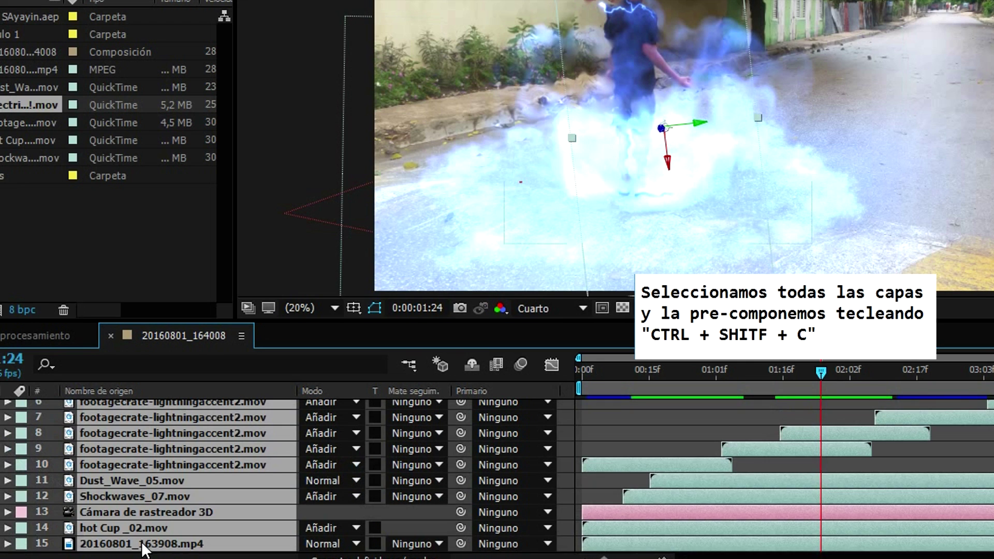
key(ctrl+shift+c)
text(fian)
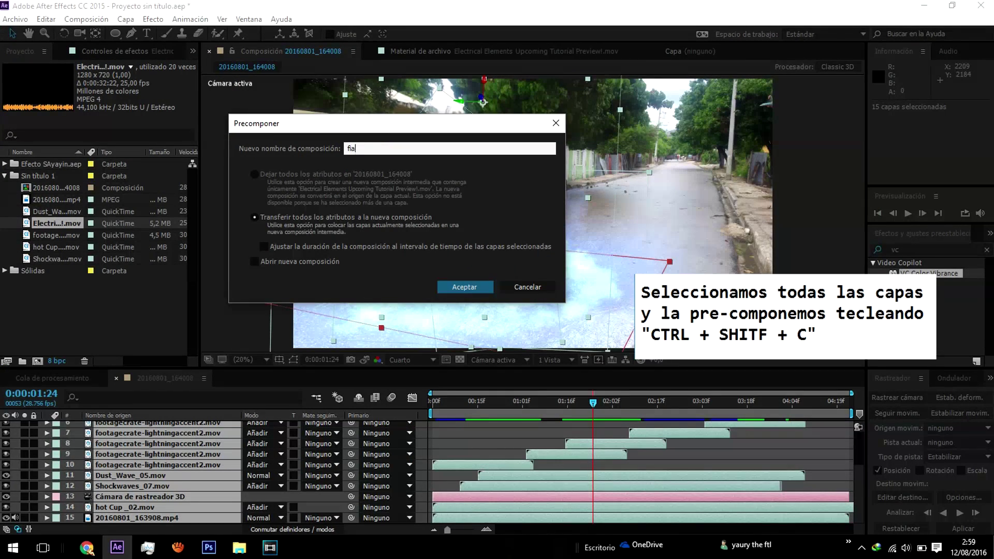
key(BackSpace)
key(BackSpace)
key(Return)
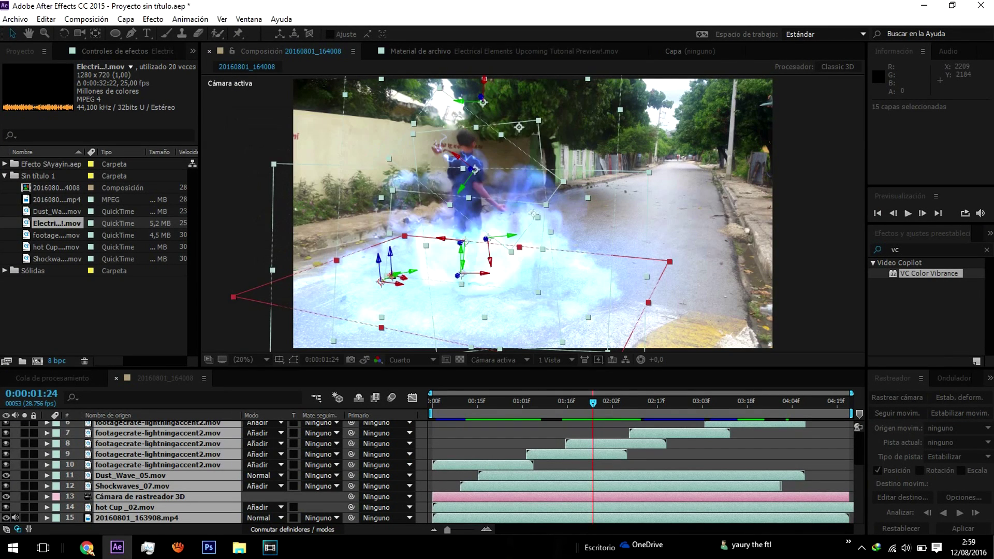
Step: Scrub through the opening frames from 0:00:00:12 to check the effect
click(468, 401)
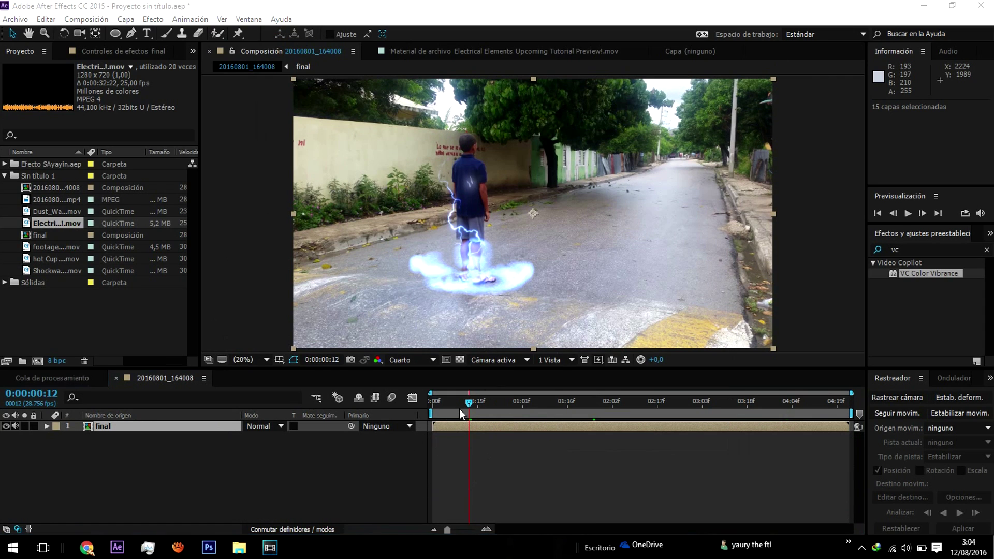
drag(460, 409, 464, 414)
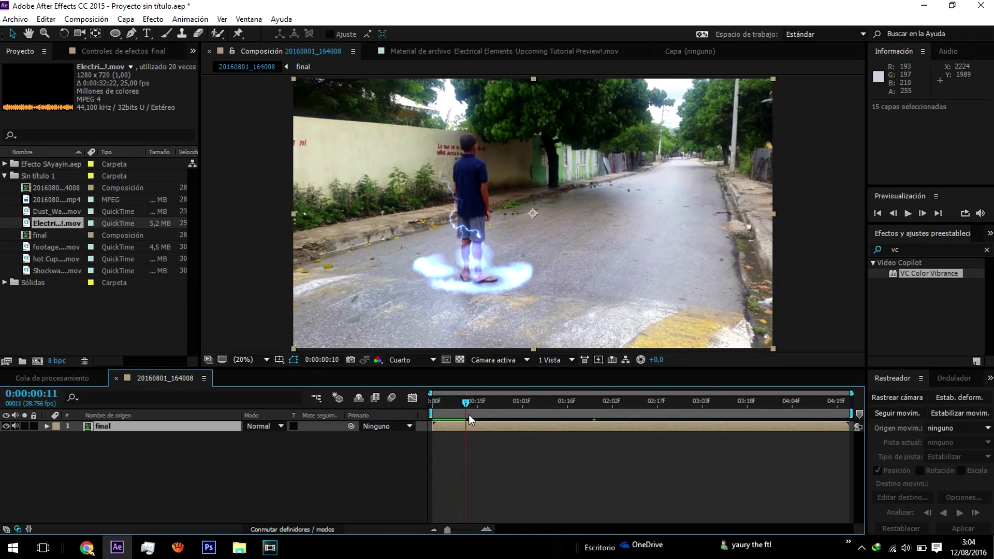
mouse_move(465, 414)
mouse_down()
mouse_move(570, 452)
mouse_move(434, 448)
mouse_up()
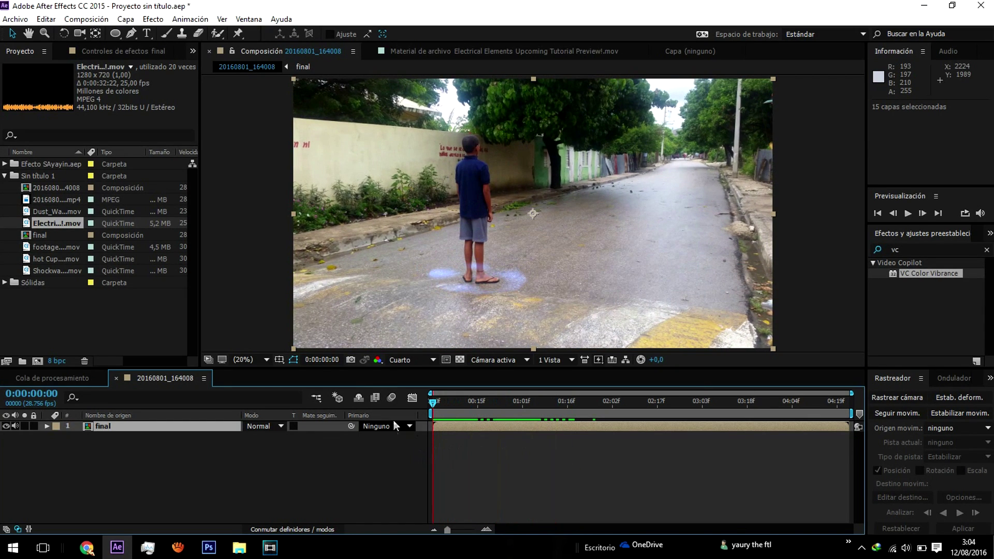
key(grave)
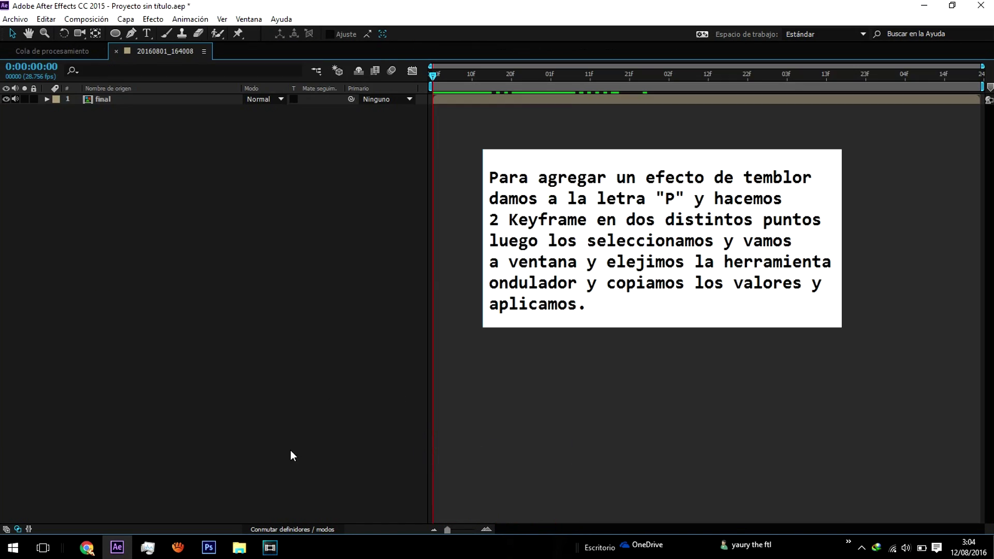
key(grave)
Step: Set Position keyframes on the final layer at frames 18 and 26 and select both
key(p)
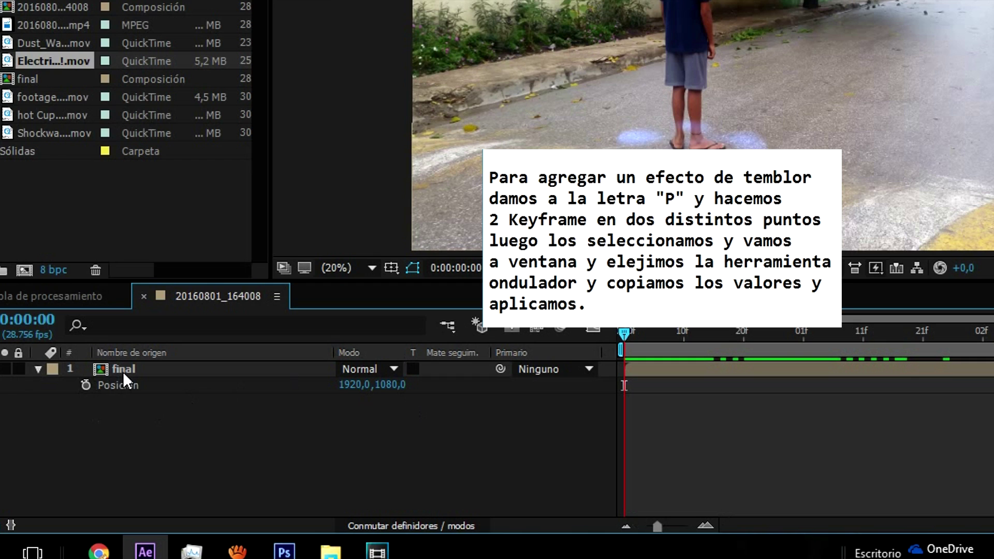
click(125, 368)
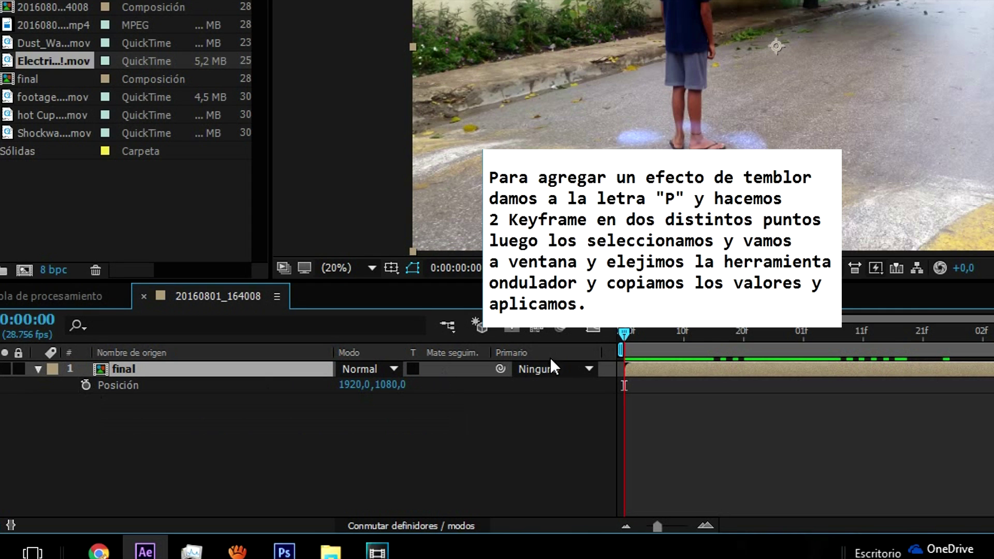
mouse_move(626, 334)
mouse_down()
mouse_move(738, 357)
mouse_move(733, 369)
mouse_up()
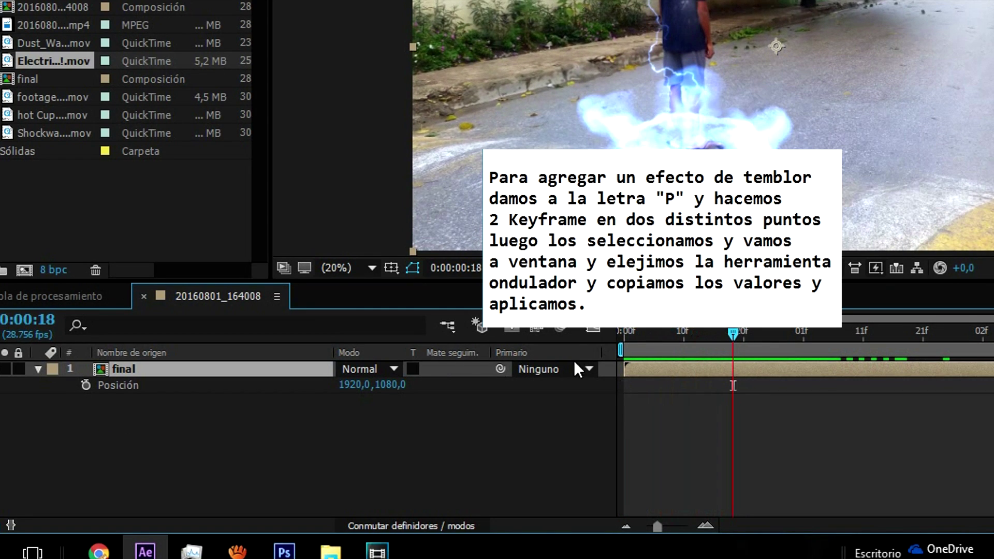
click(85, 386)
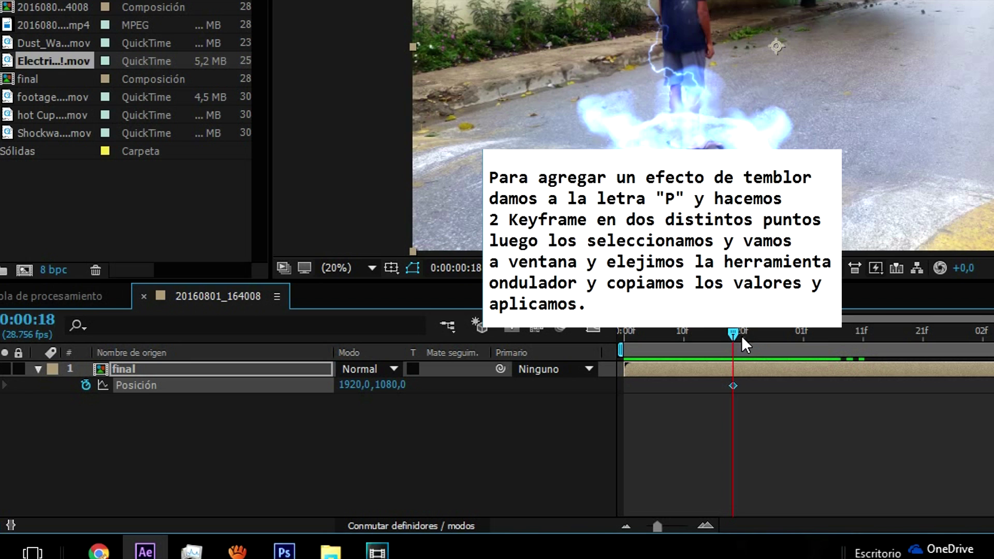
drag(742, 339, 756, 348)
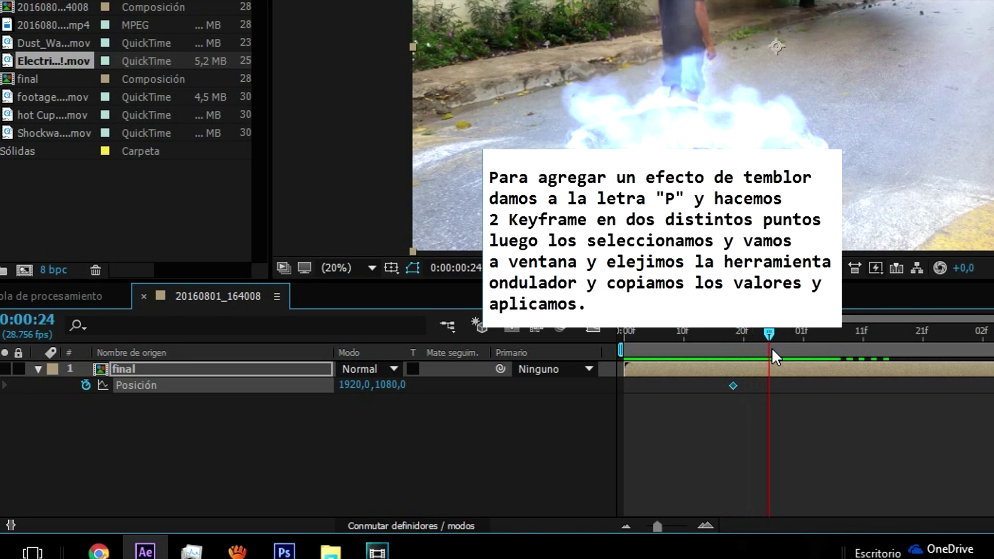
drag(761, 345, 780, 350)
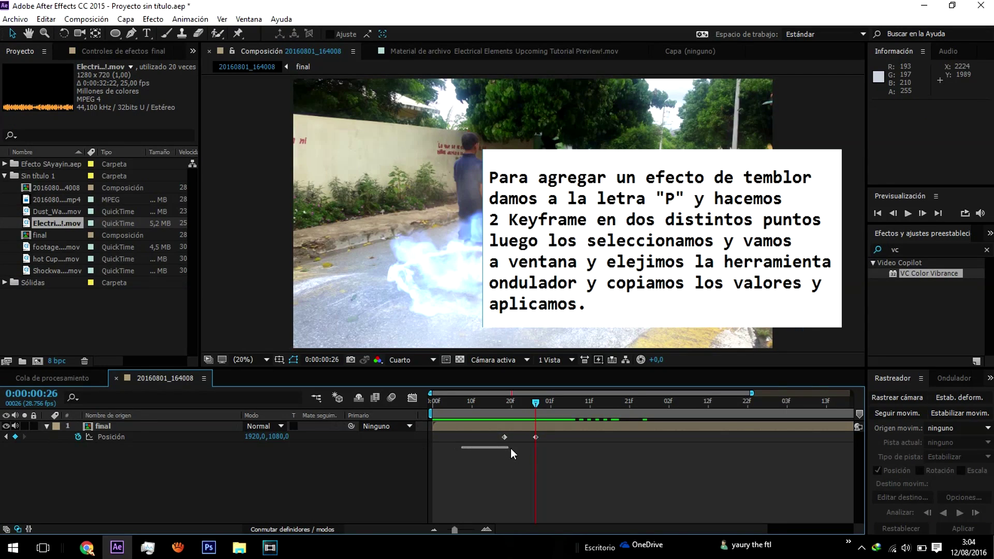
drag(543, 448, 561, 439)
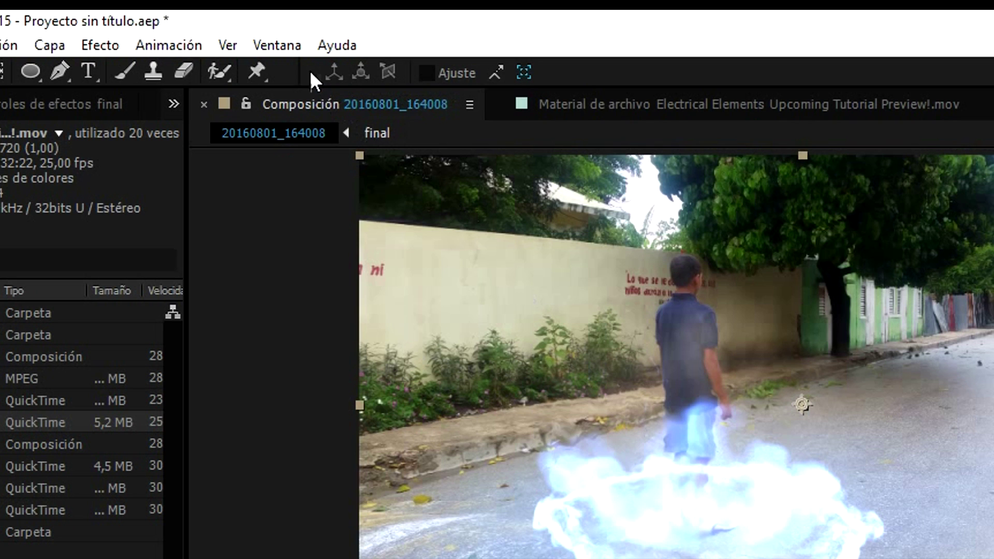
Step: Apply the Wiggler to the selected keyframes with frequency 25 per second and magnitude 10
click(248, 19)
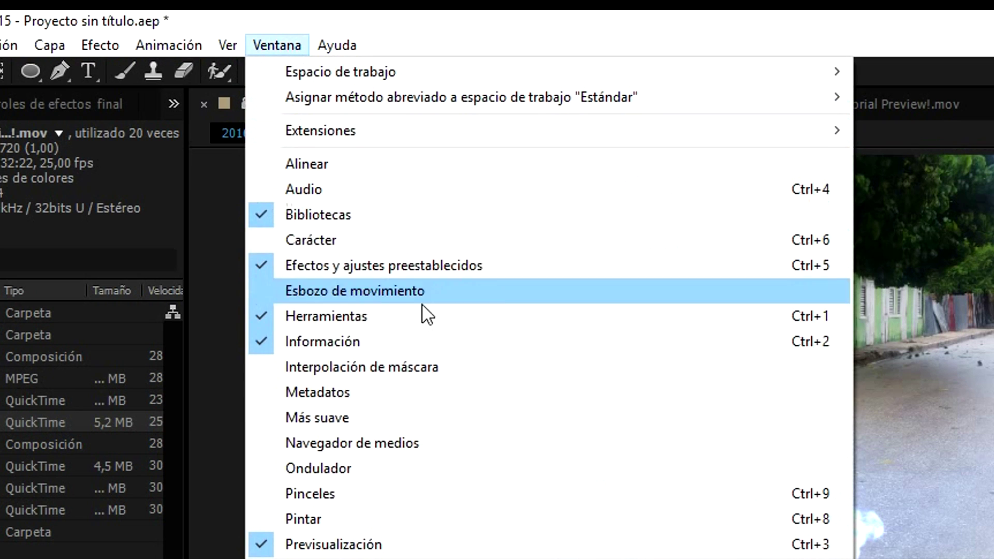
click(348, 471)
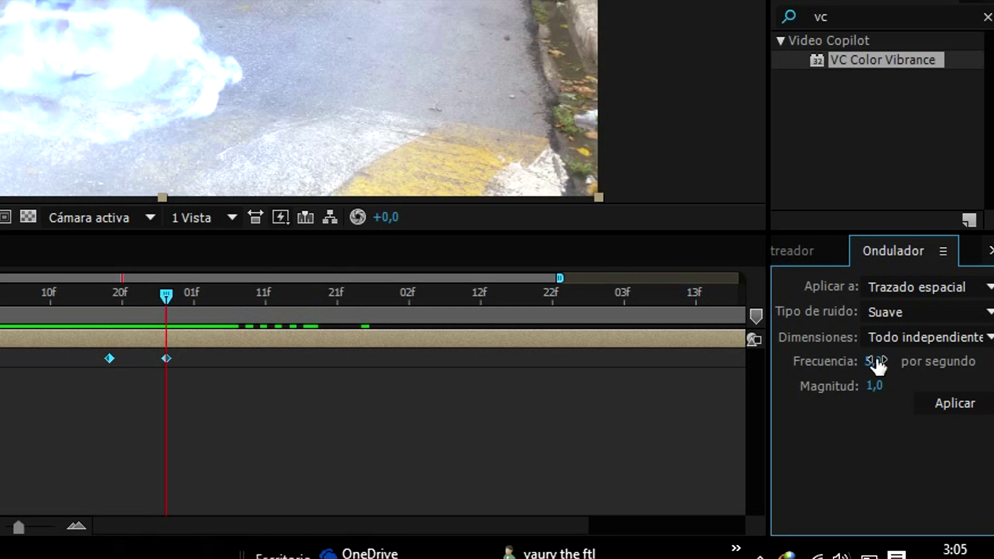
click(924, 439)
click(873, 386)
text(1)
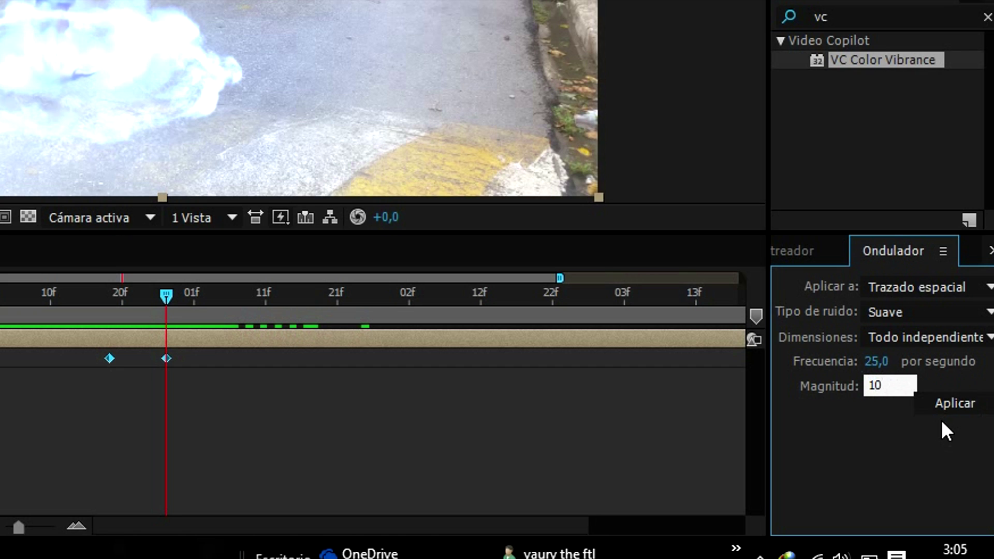
click(940, 401)
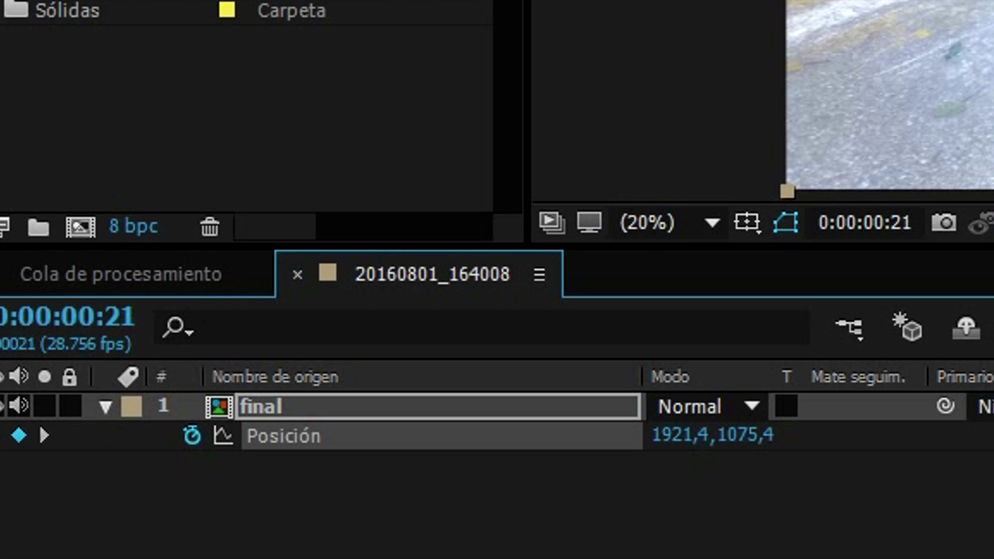
Step: Raise the final layer's Scale to 102%
key(s)
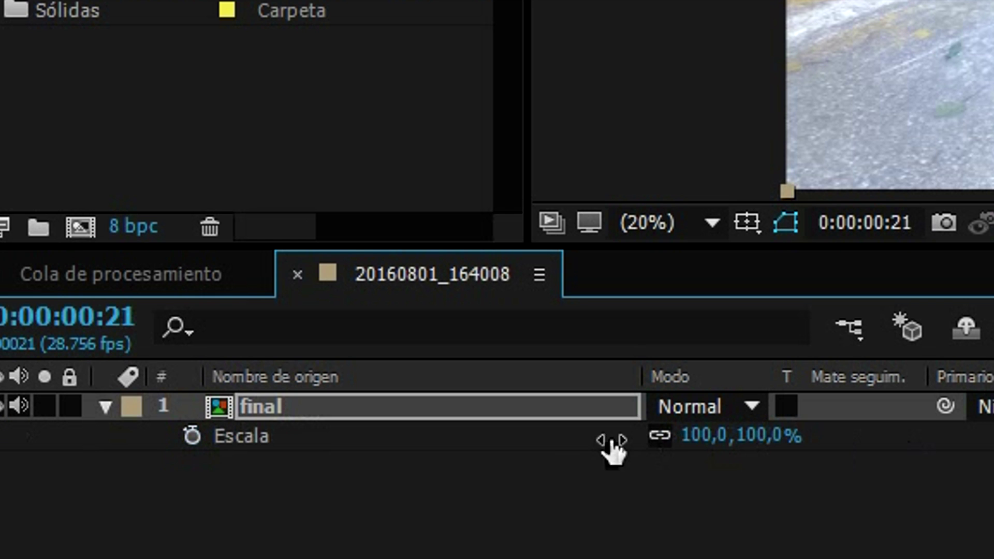
click(691, 435)
key(Up)
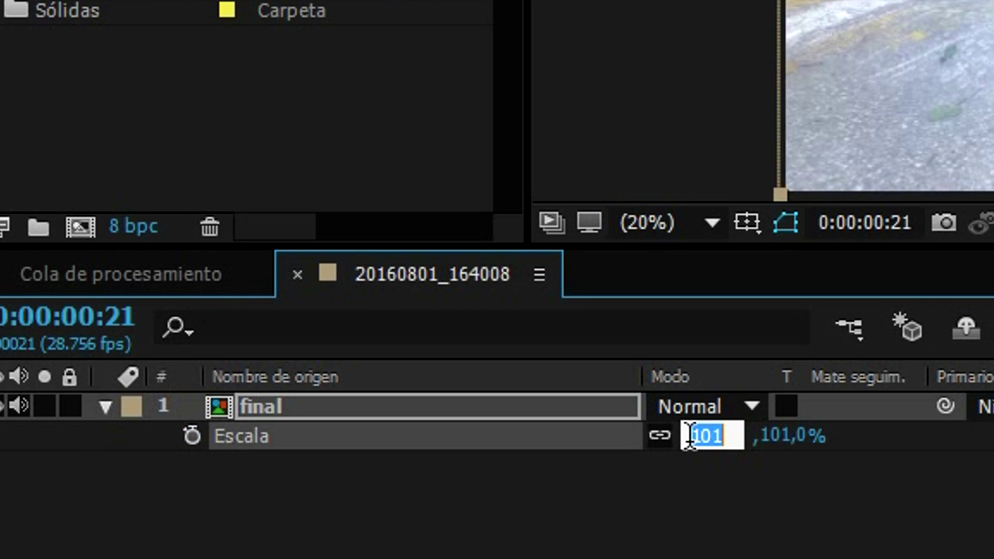
key(Up)
key(Return)
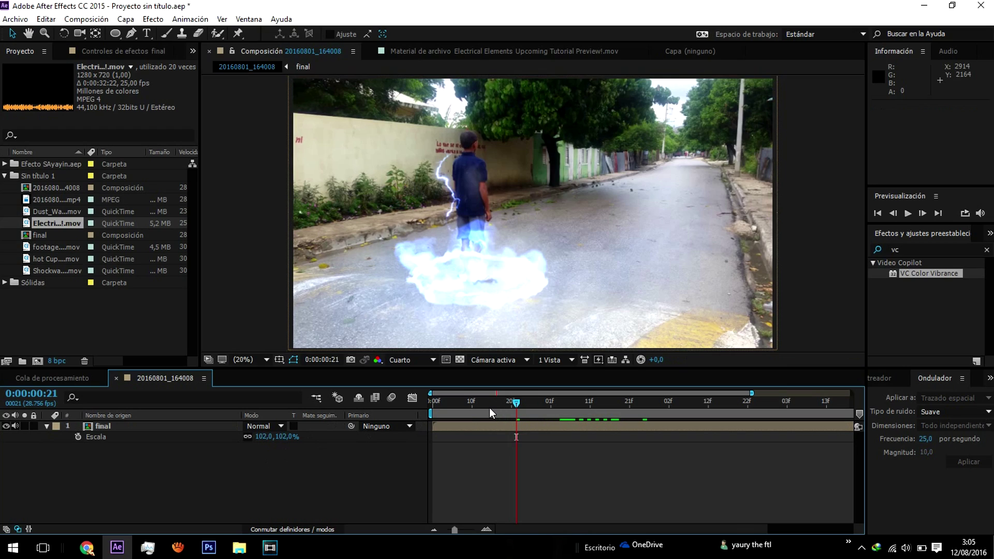
Step: Preview and scrub the finished composition, checking the Position wiggle keyframes along the way
key(space)
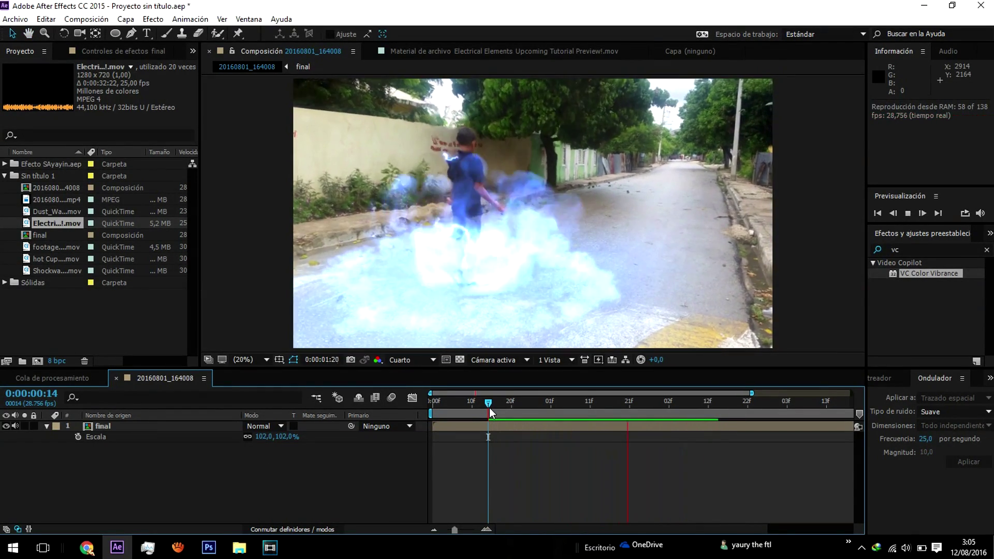
mouse_move(489, 408)
mouse_down()
mouse_move(574, 411)
mouse_move(436, 402)
mouse_up()
click(562, 402)
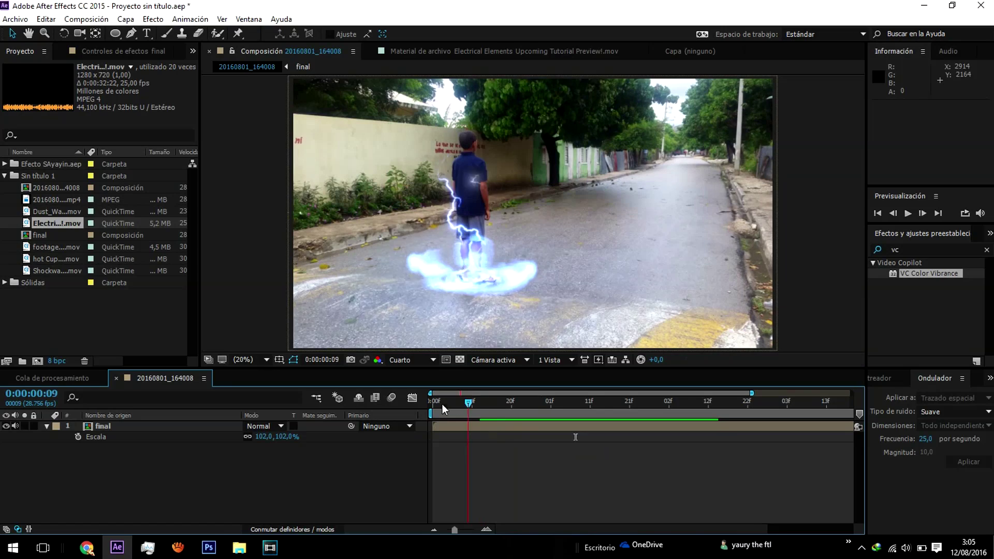
click(155, 427)
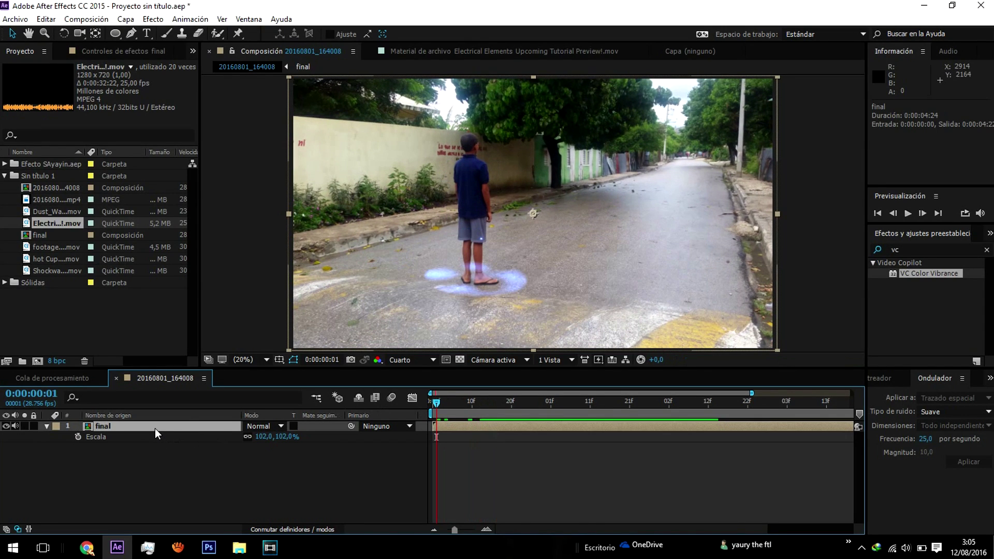
key(p)
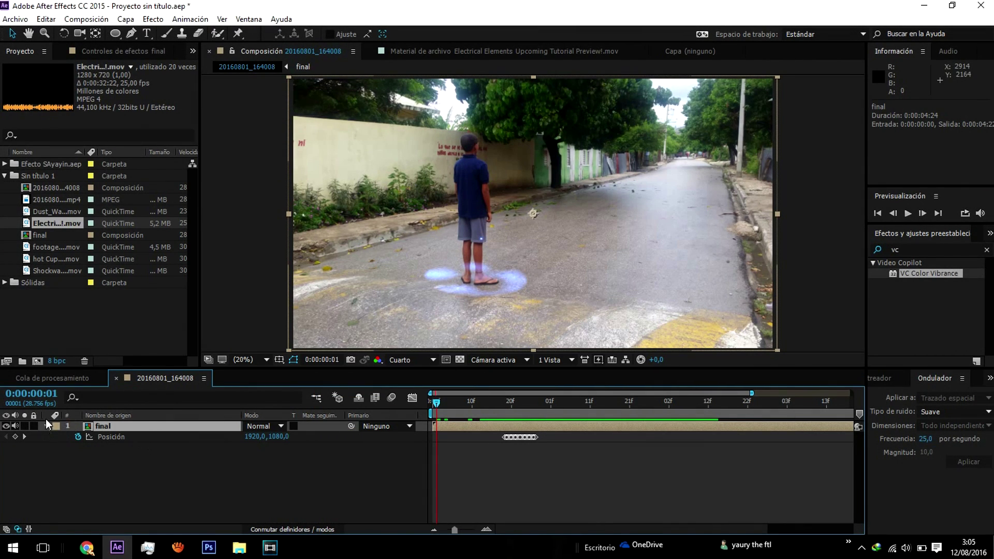
click(47, 425)
drag(439, 402, 835, 424)
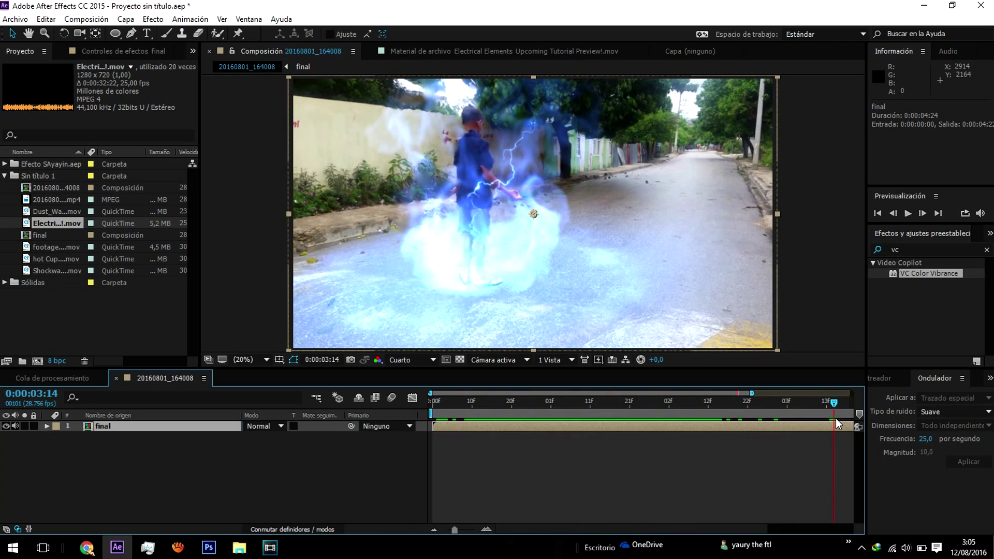
click(821, 458)
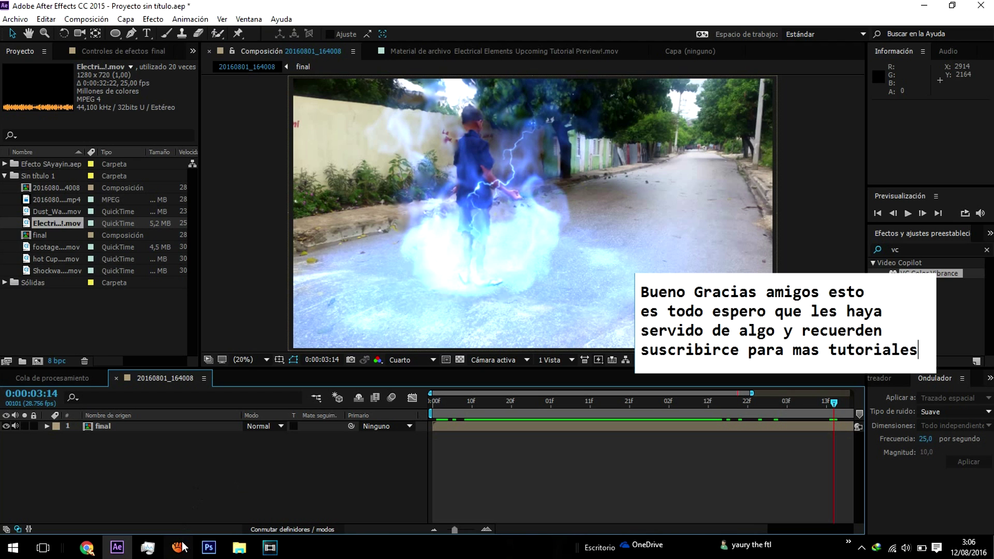
click(454, 404)
key(space)
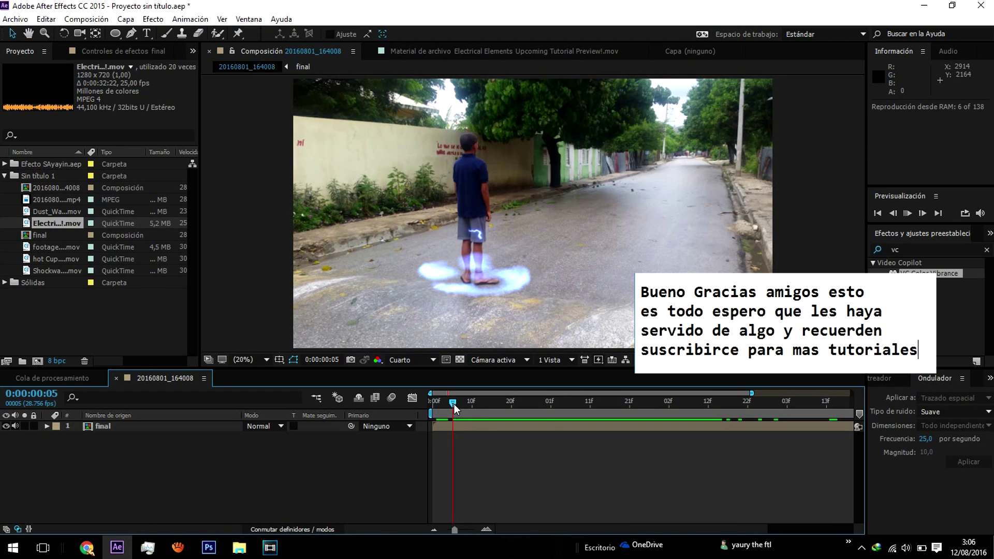